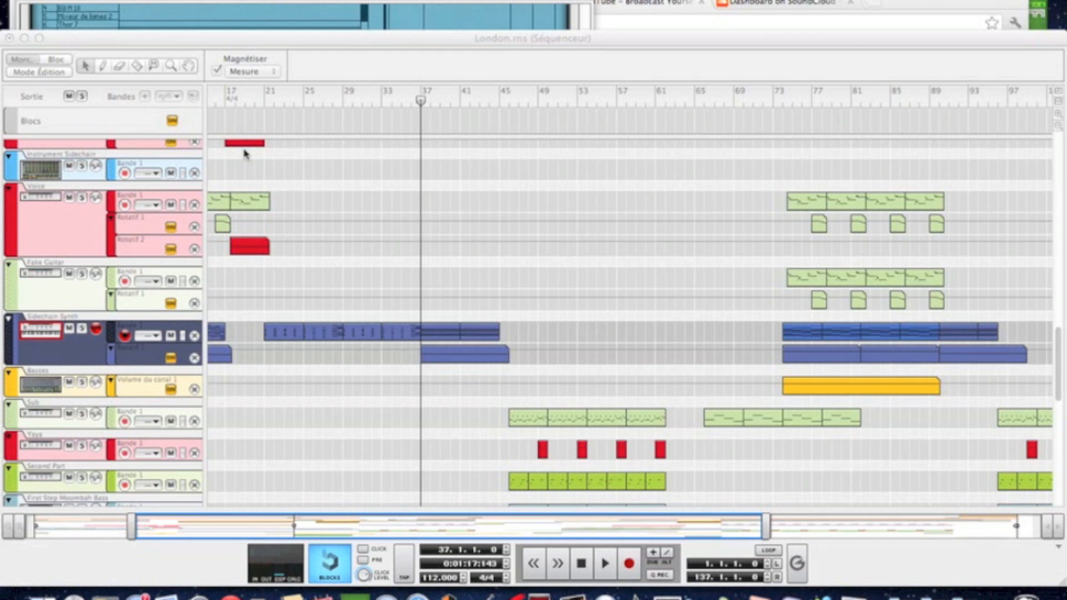
- Play the London song from bar 37 to hear the arrangement into the bass section, and stop playback
click(322, 145)
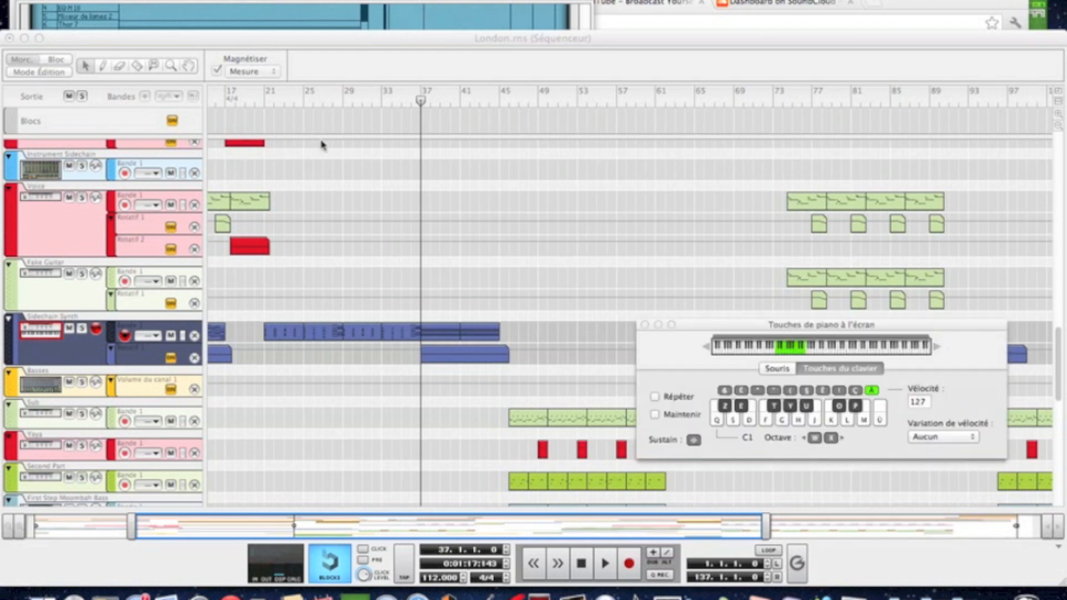
key(space)
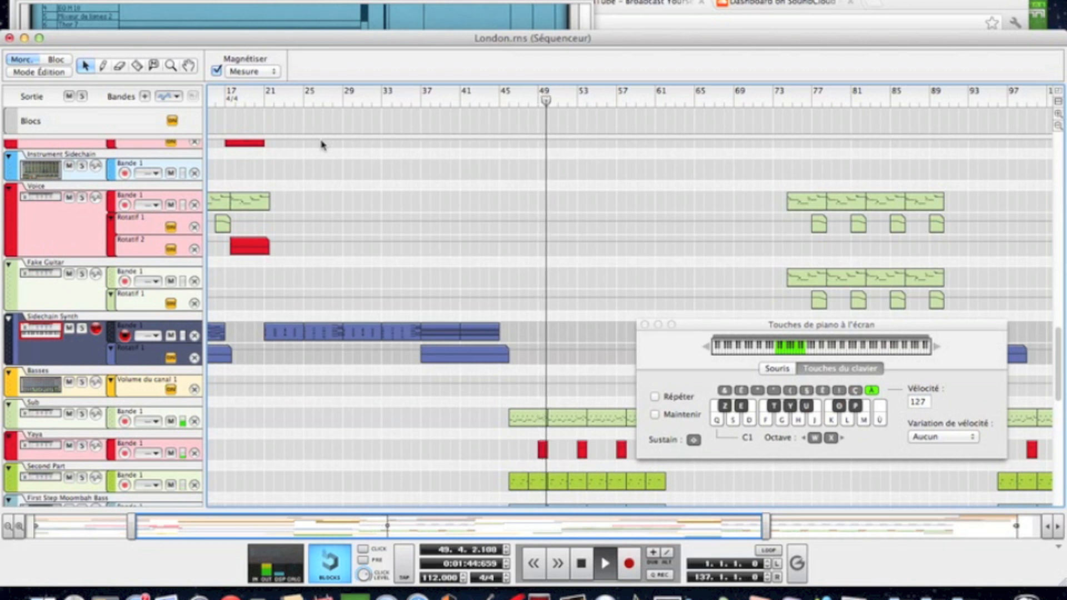
key(space)
- Solo the First Step Moombah Bass track and listen to it from bar 46
scroll(360, 341, down, 5)
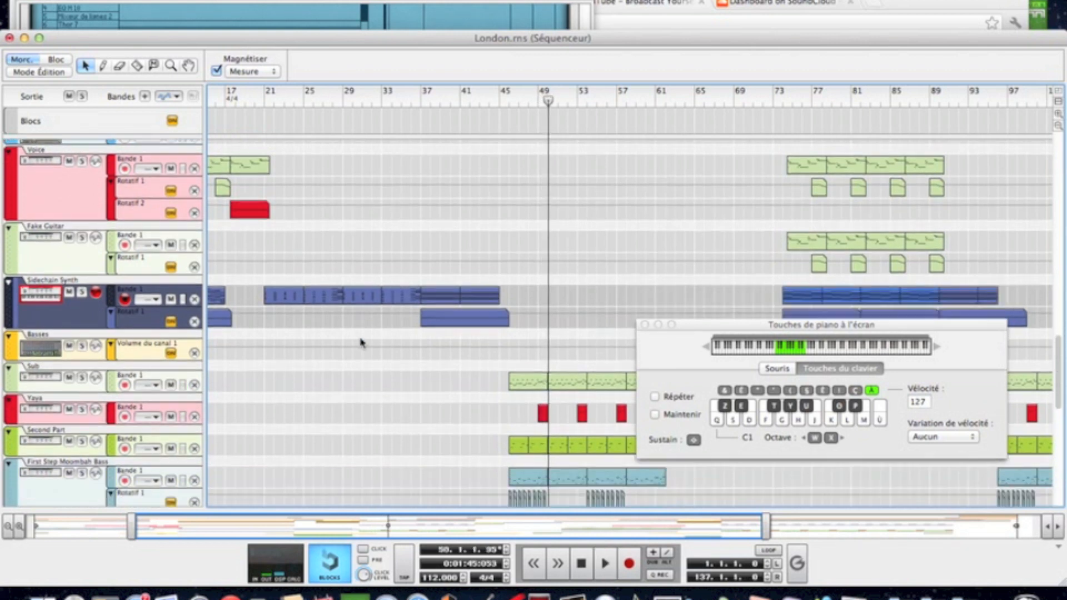
click(82, 284)
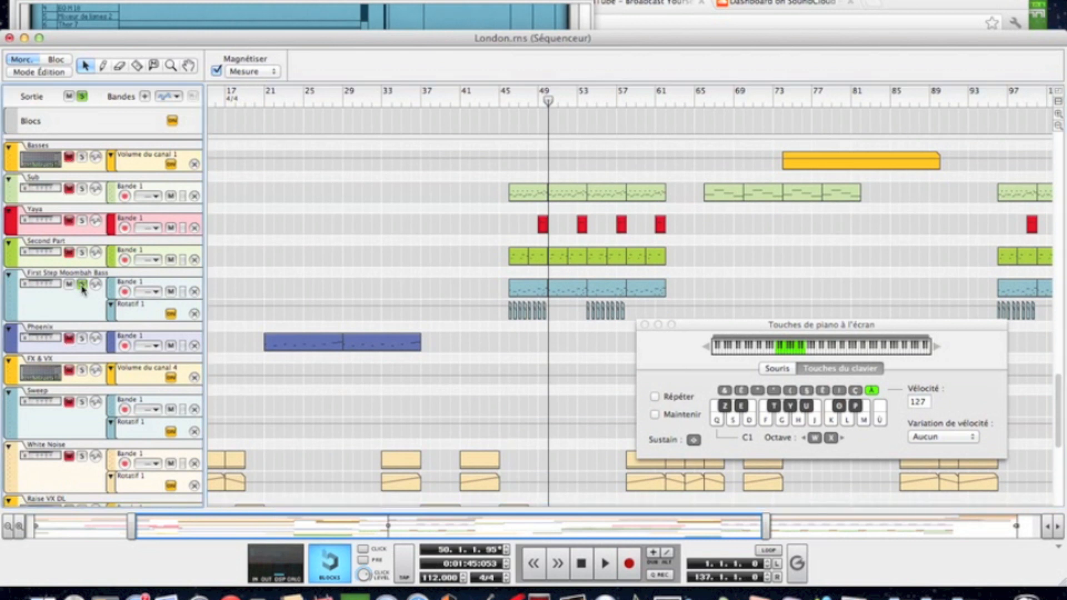
click(507, 101)
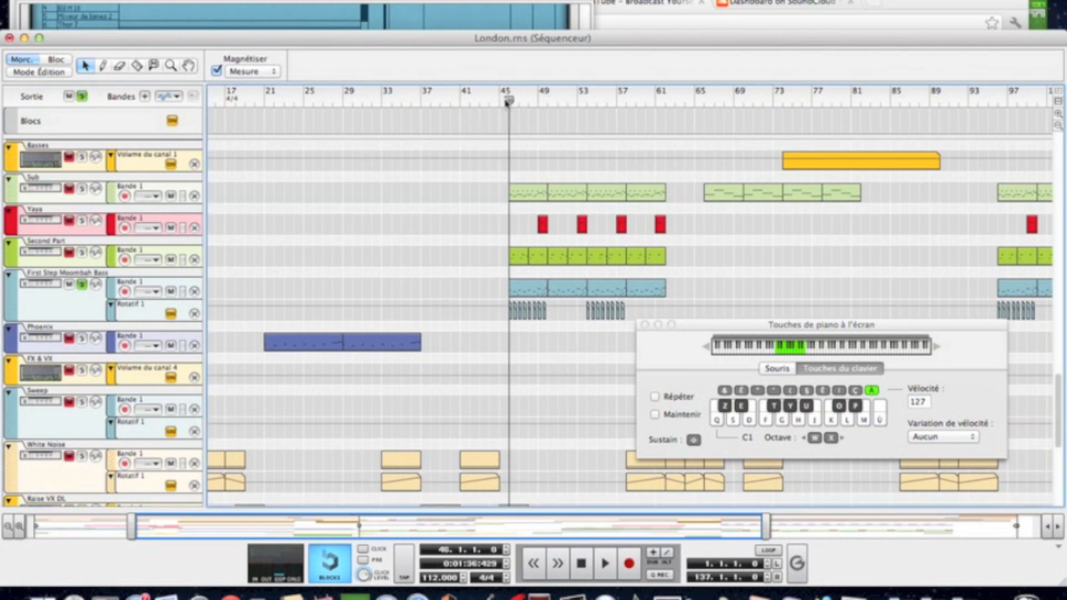
key(space)
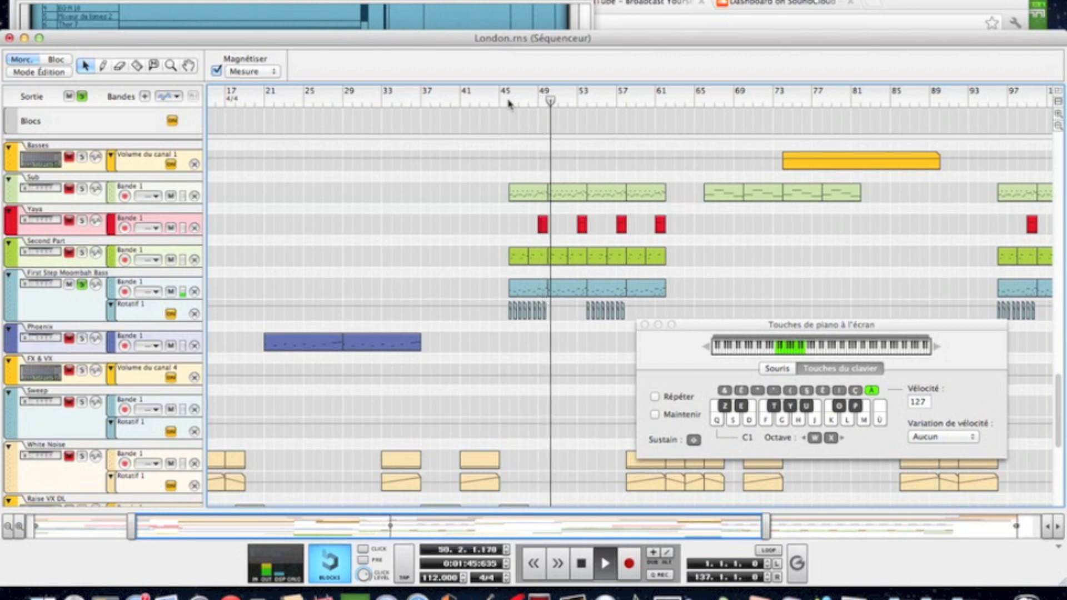
key(space)
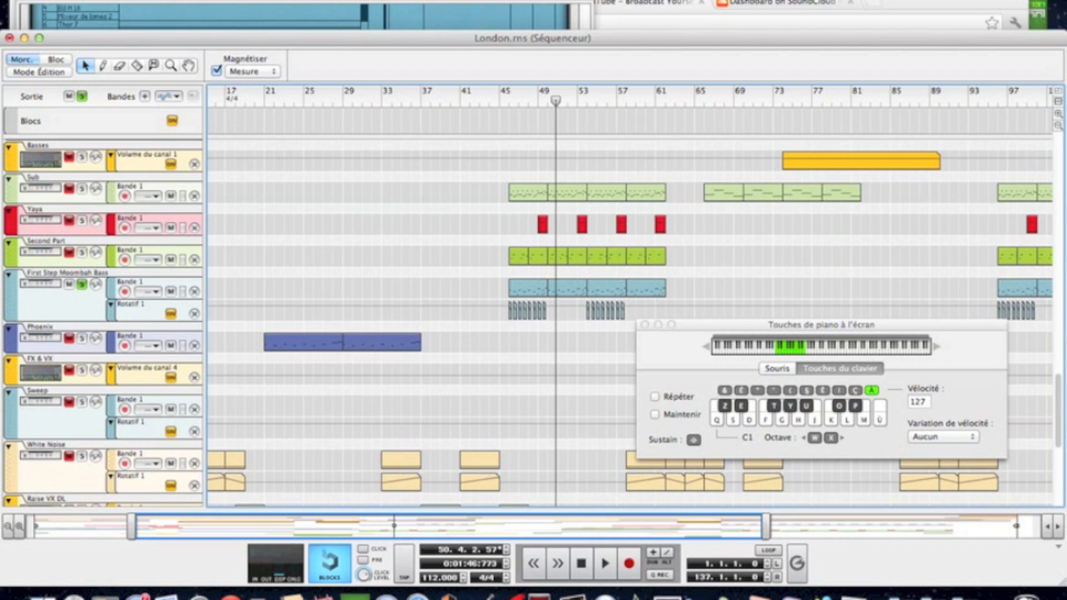
- Start a new song and add a Combinator directly below the Basses mixer in its rack
click(106, 0)
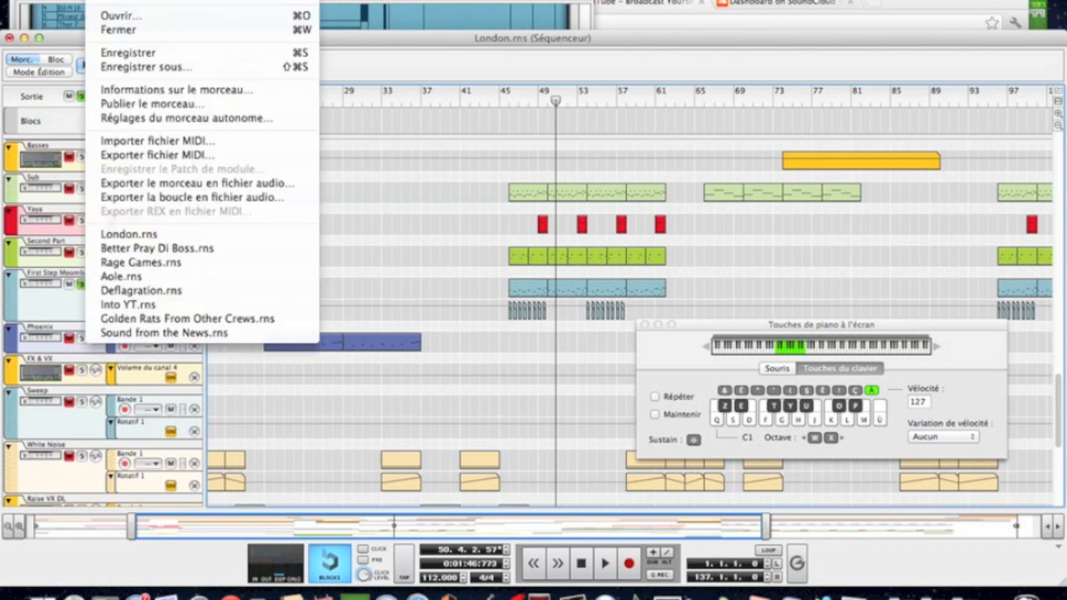
click(118, 1)
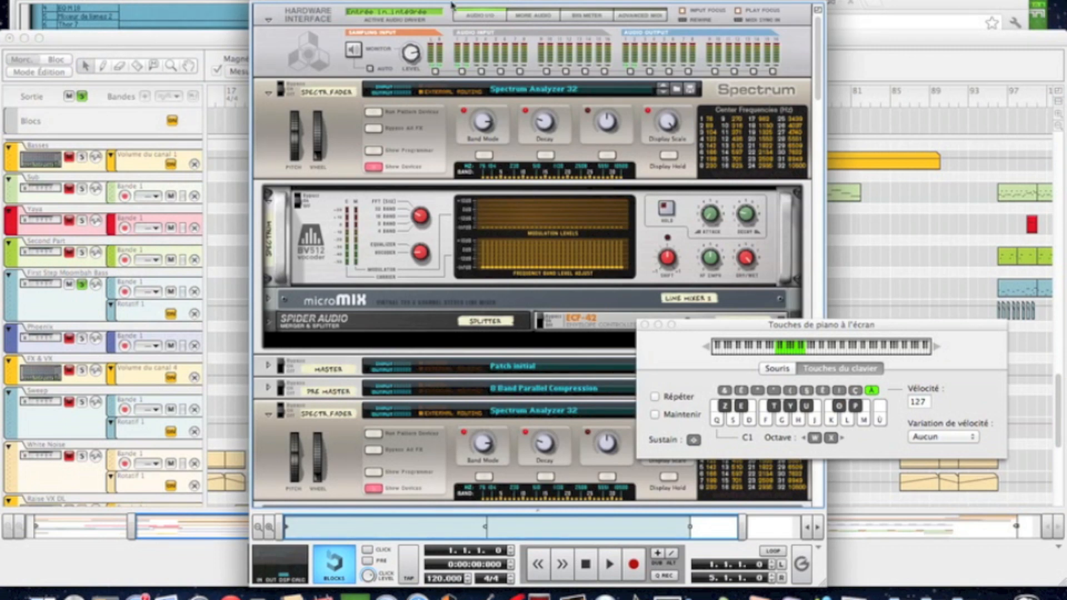
scroll(457, 212, down, 10)
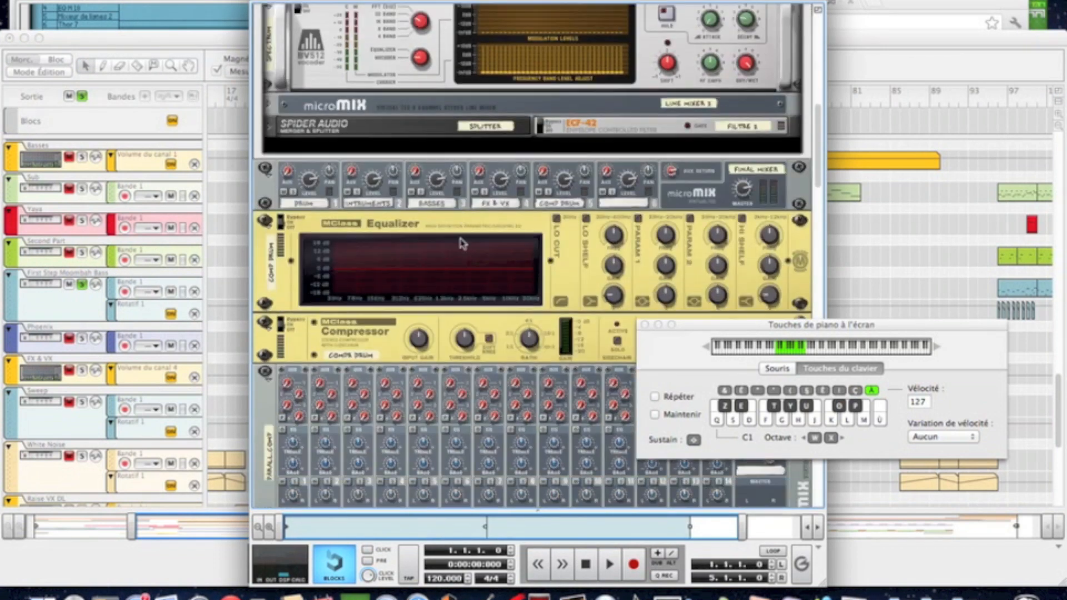
scroll(461, 240, down, 6)
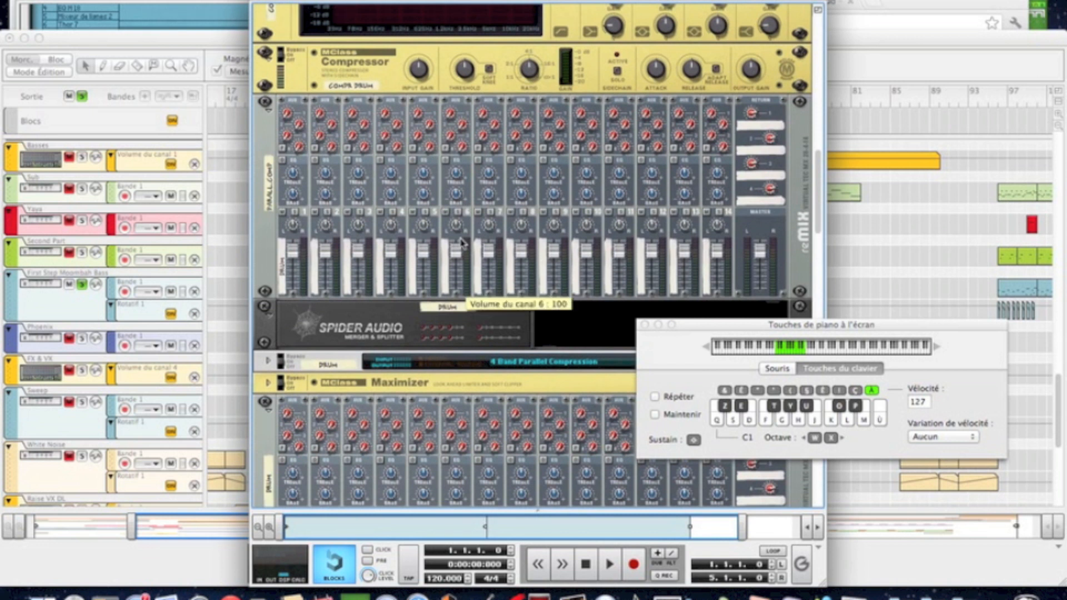
scroll(461, 243, down, 10)
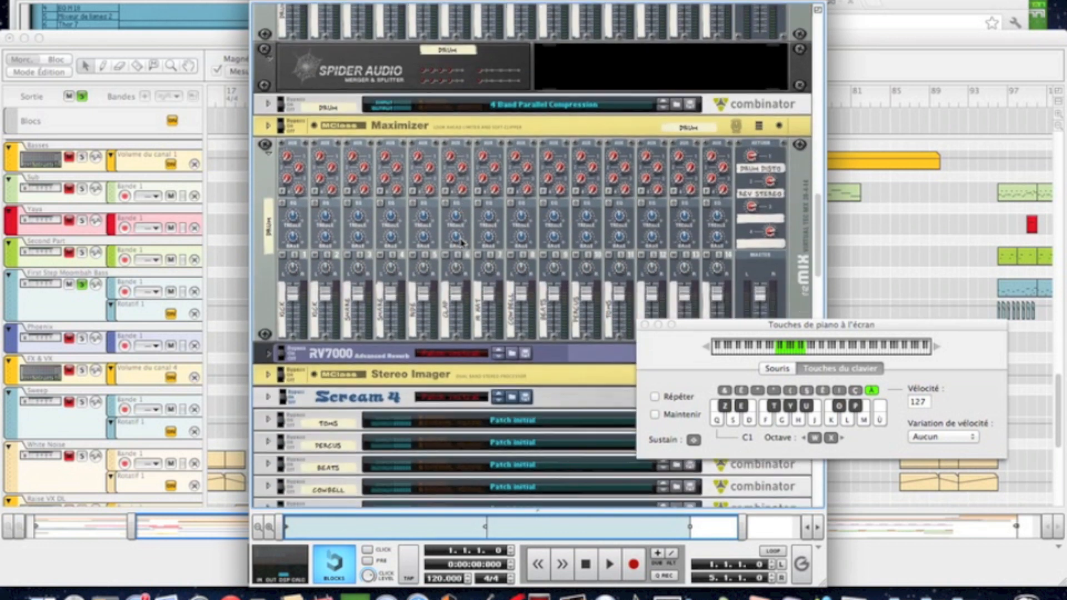
scroll(462, 242, down, 10)
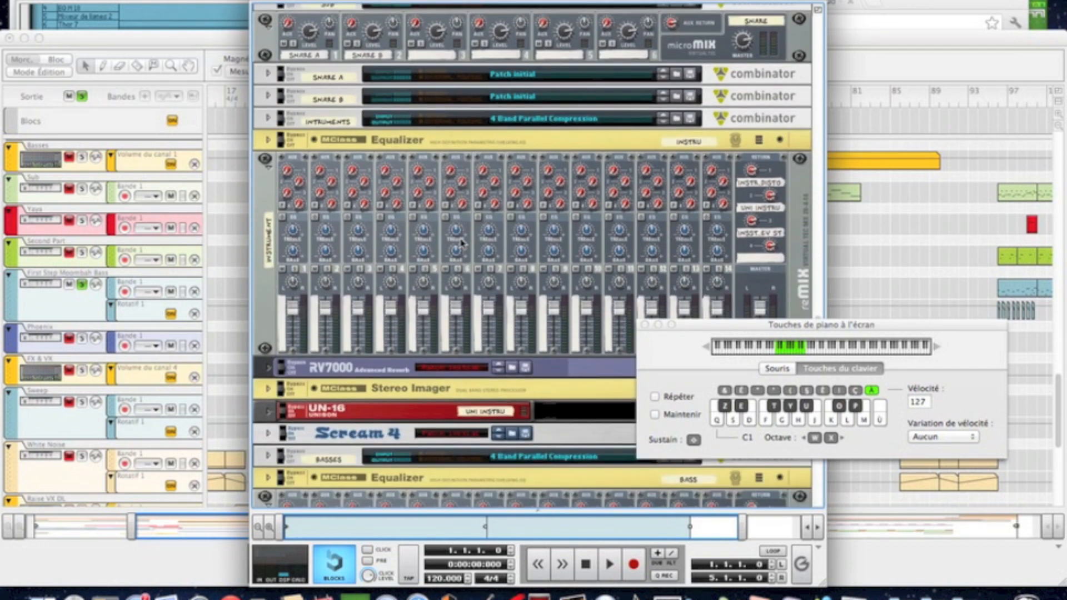
scroll(351, 251, down, 10)
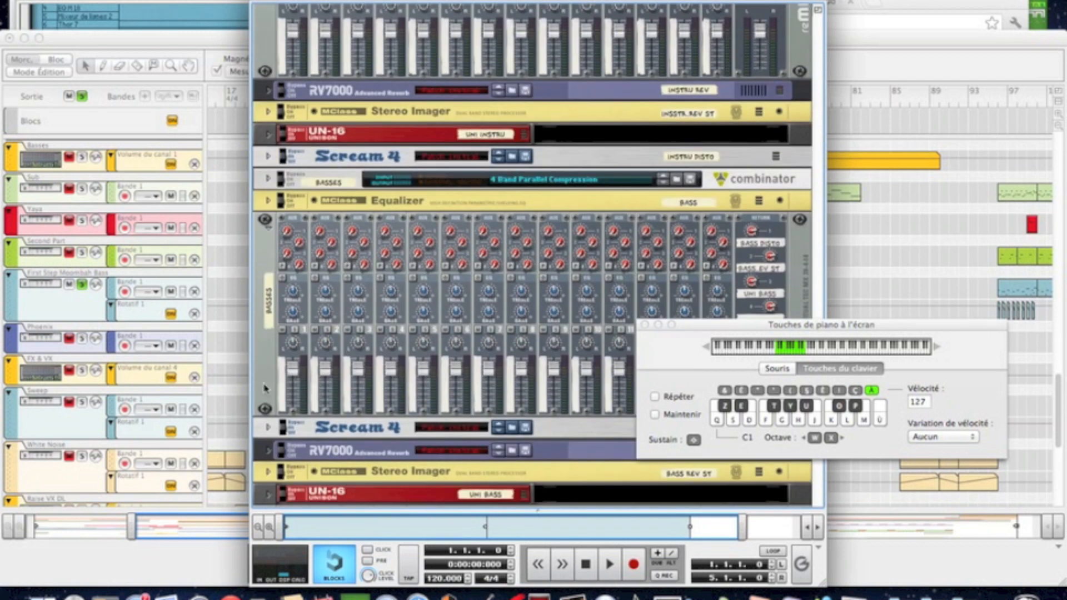
right_click(265, 387)
mouse_move(306, 461)
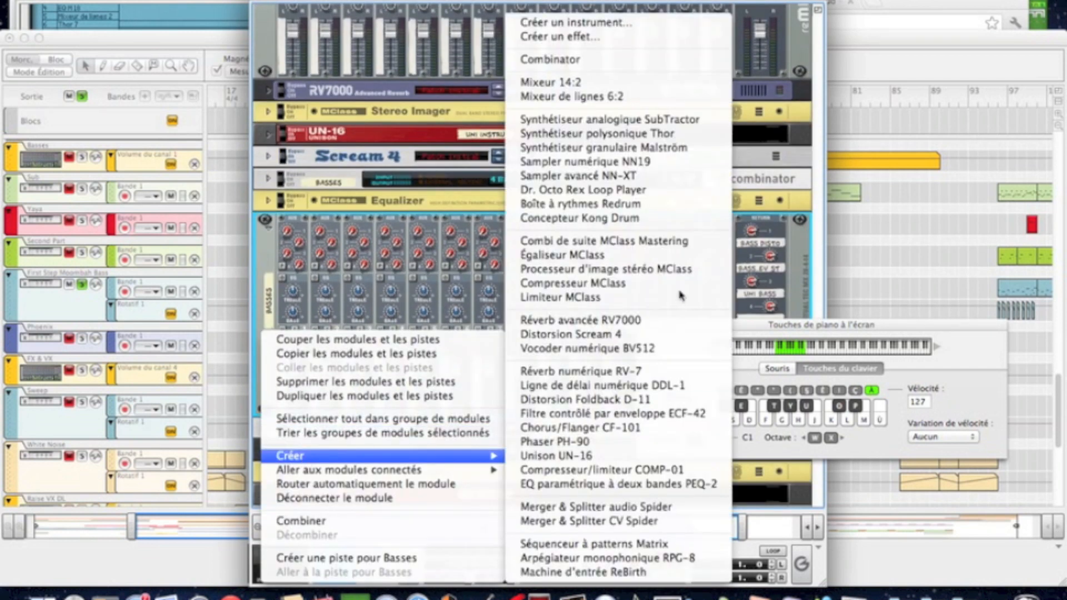
click(639, 61)
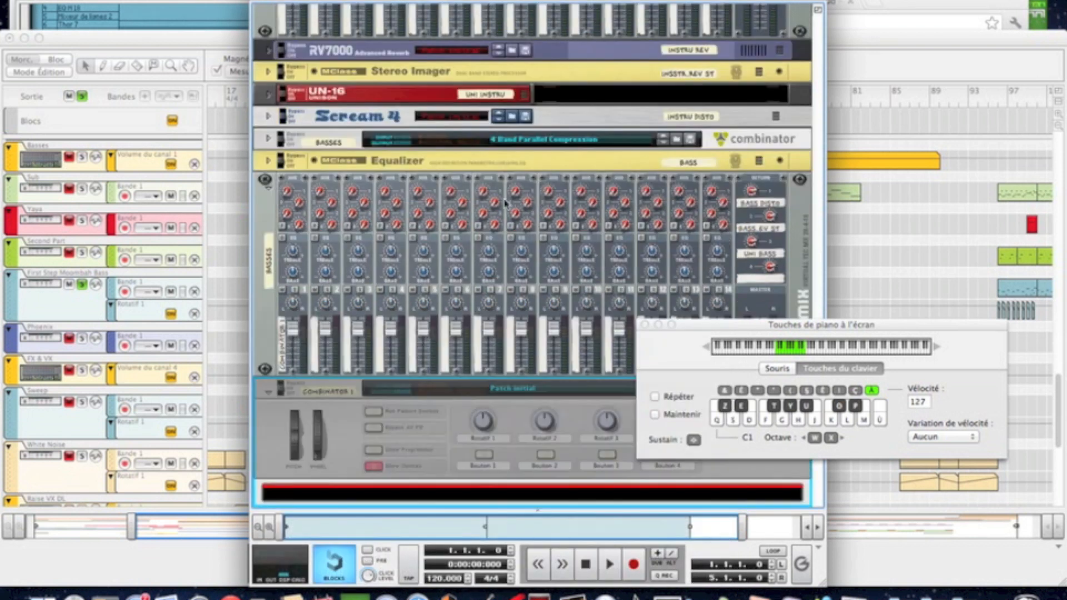
- Rename the new Combinator as Dillon Francis
double_click(339, 237)
text(C)
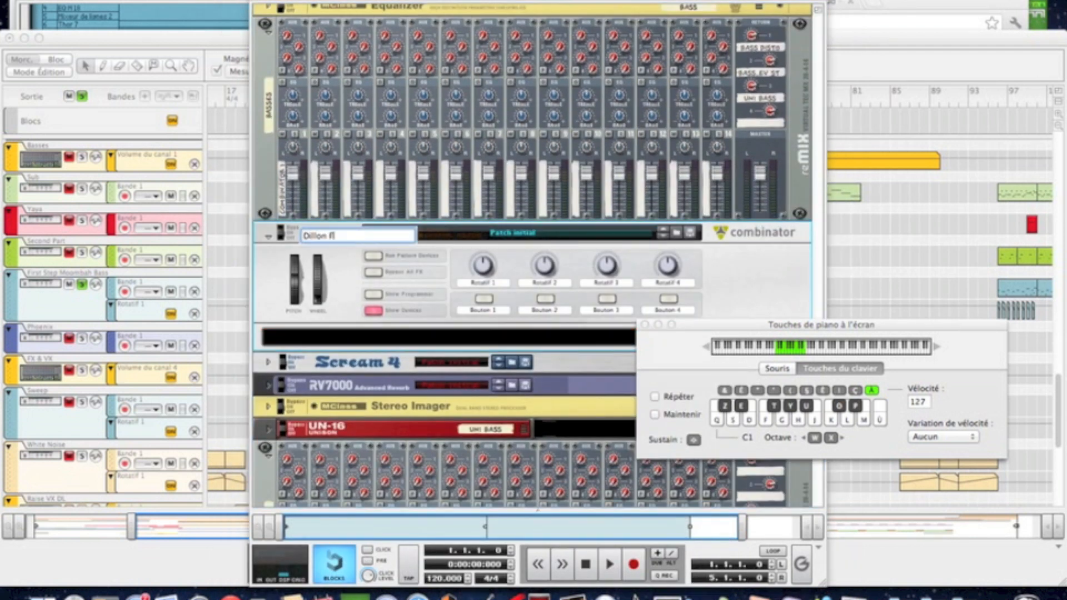
key(Return)
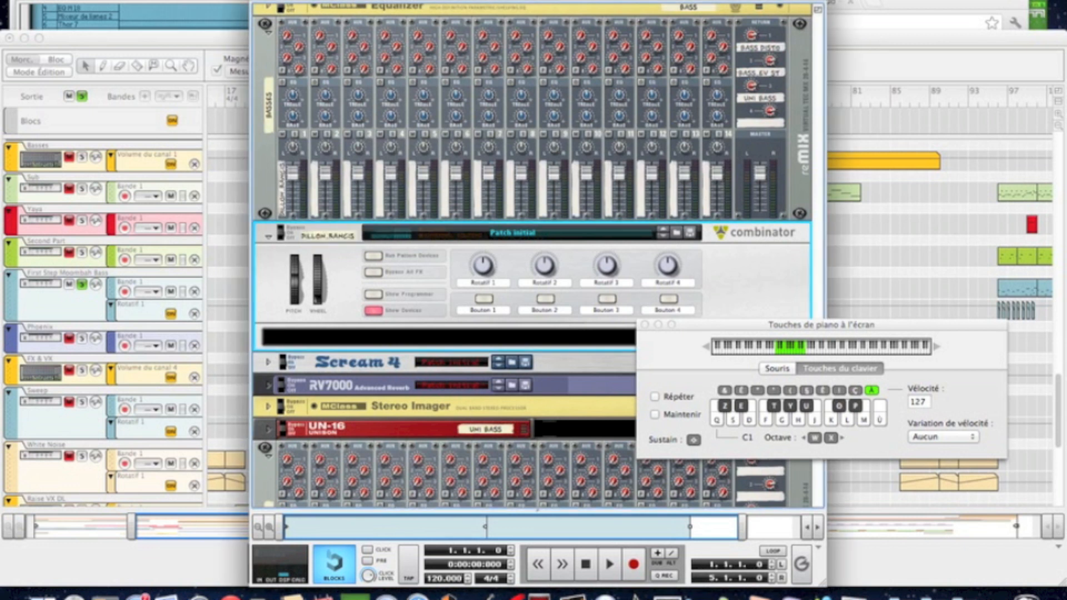
- Add a 6:2 line mixer inside the Dillon Francis Combinator
scroll(428, 244, down, 3)
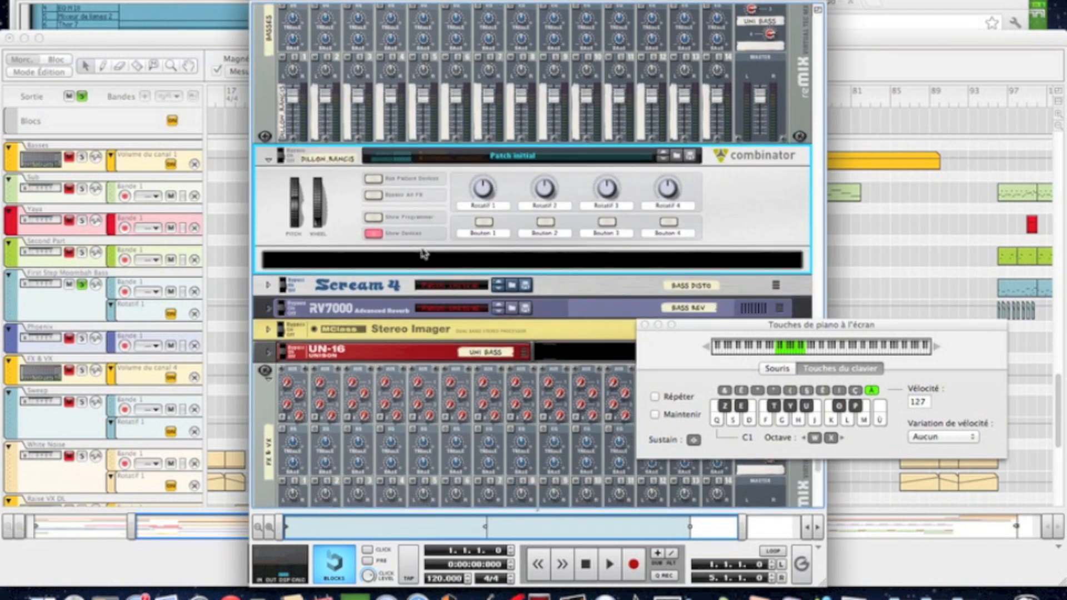
right_click(421, 261)
mouse_move(483, 374)
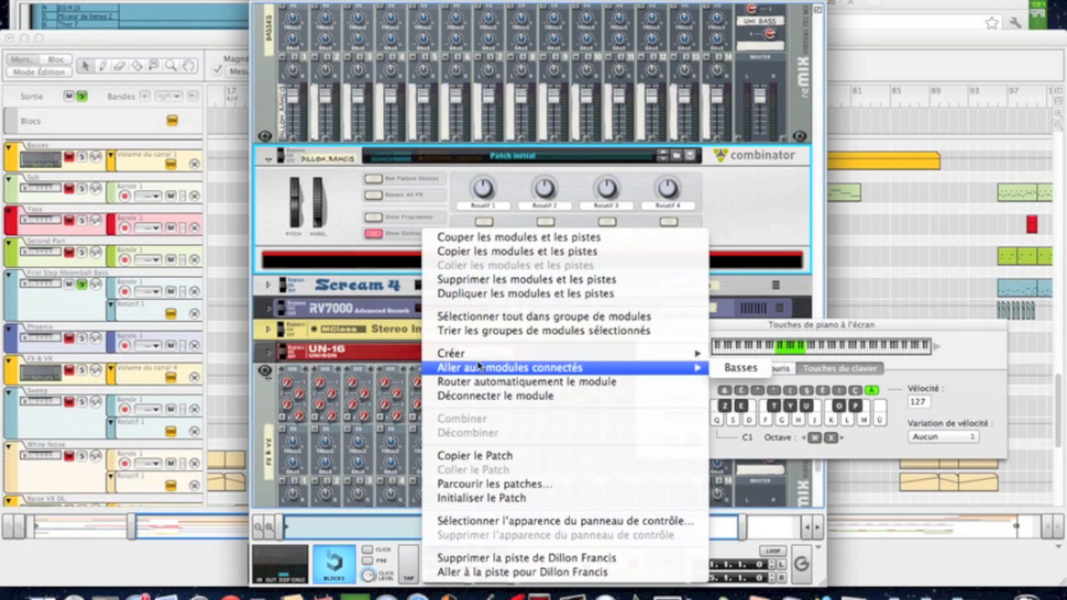
mouse_move(479, 353)
click(878, 99)
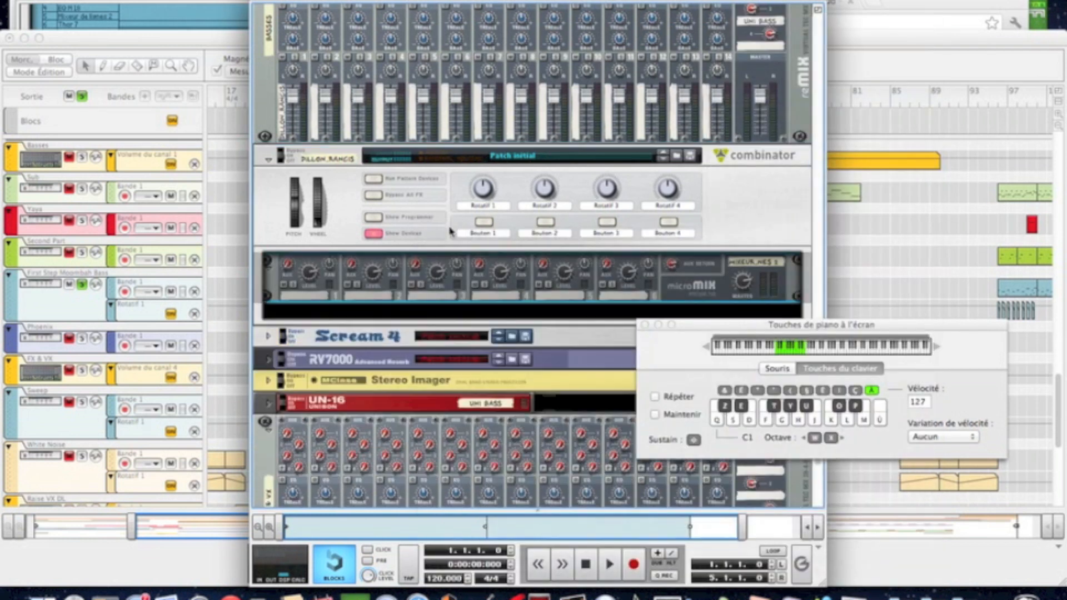
- Add a Thor polysonic synthesizer below the line mixer inside the Combinator
scroll(450, 231, down, 3)
right_click(451, 232)
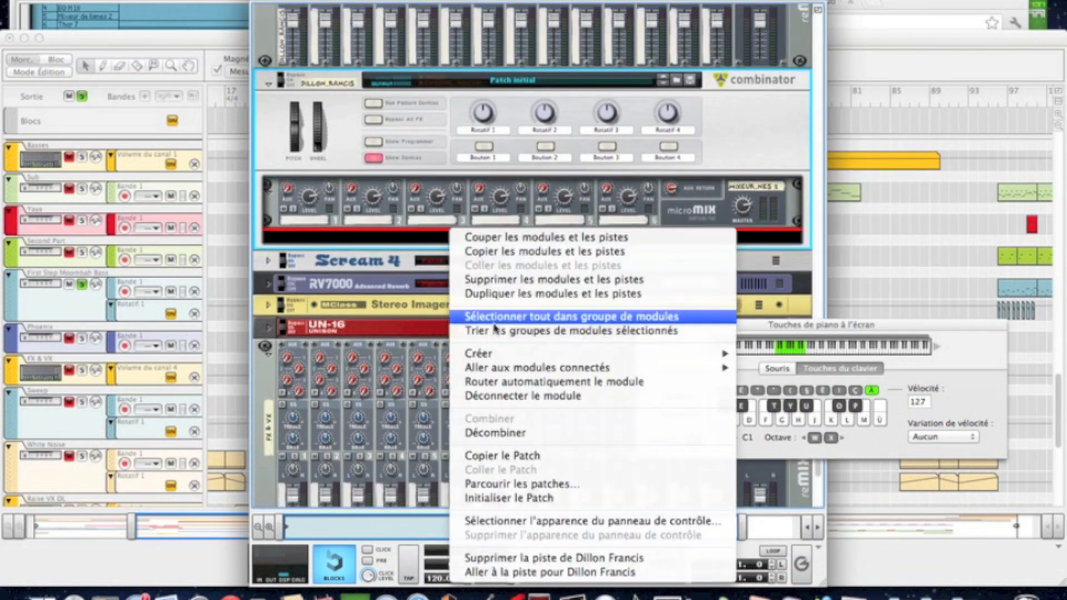
mouse_move(491, 353)
click(847, 138)
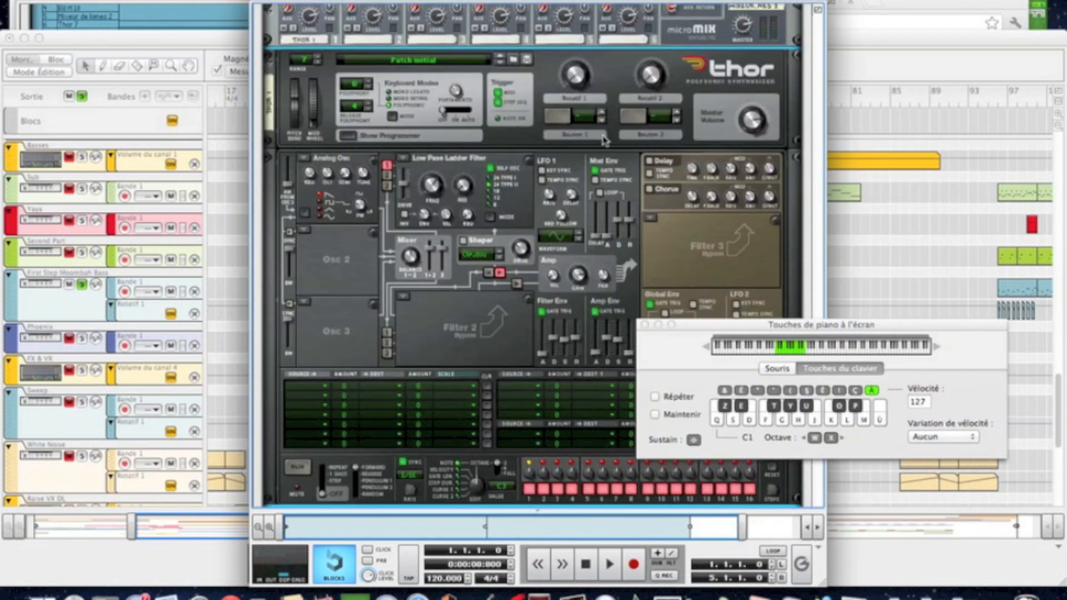
- Load analog oscillators into Thor's Osc 2 and Osc 3 slots
mouse_move(552, 207)
click(305, 230)
click(319, 149)
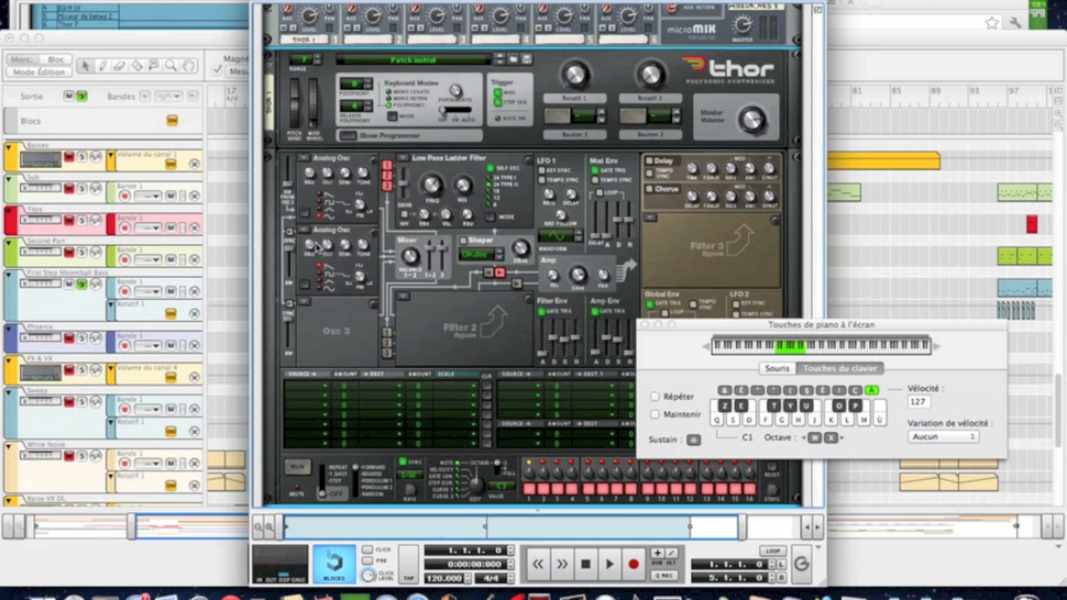
click(305, 303)
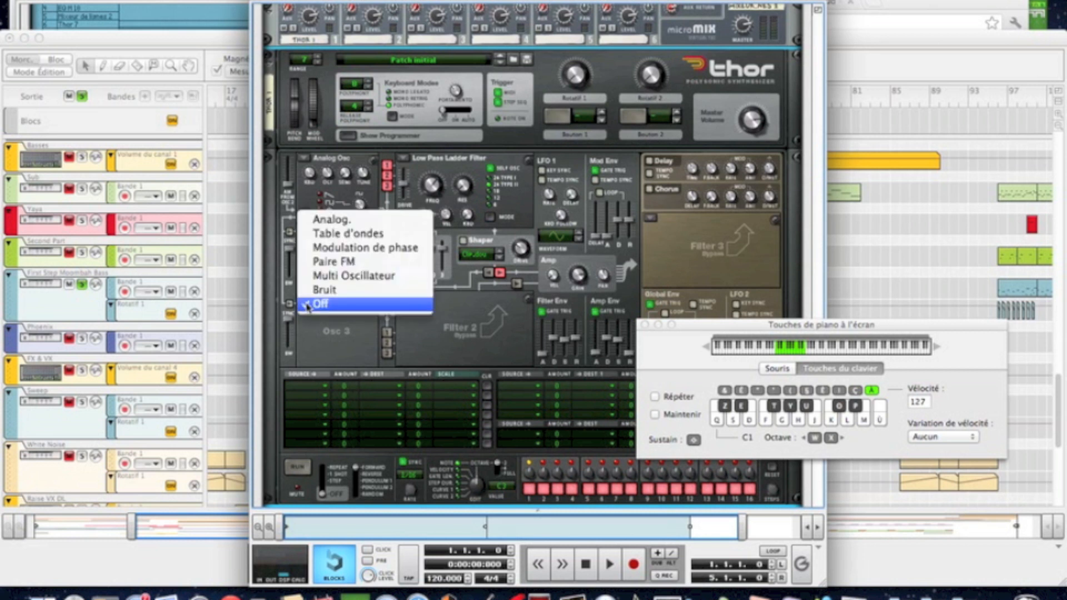
click(320, 221)
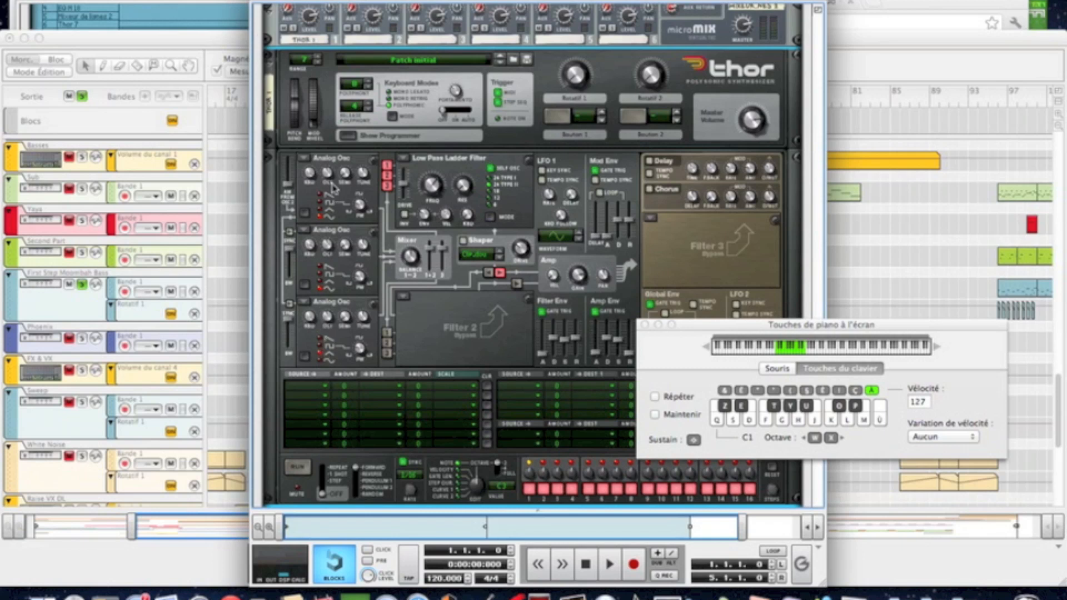
- Lower the octave of Thor's oscillator 3 and reduce the low pass ladder filter's frequency
mouse_move(328, 247)
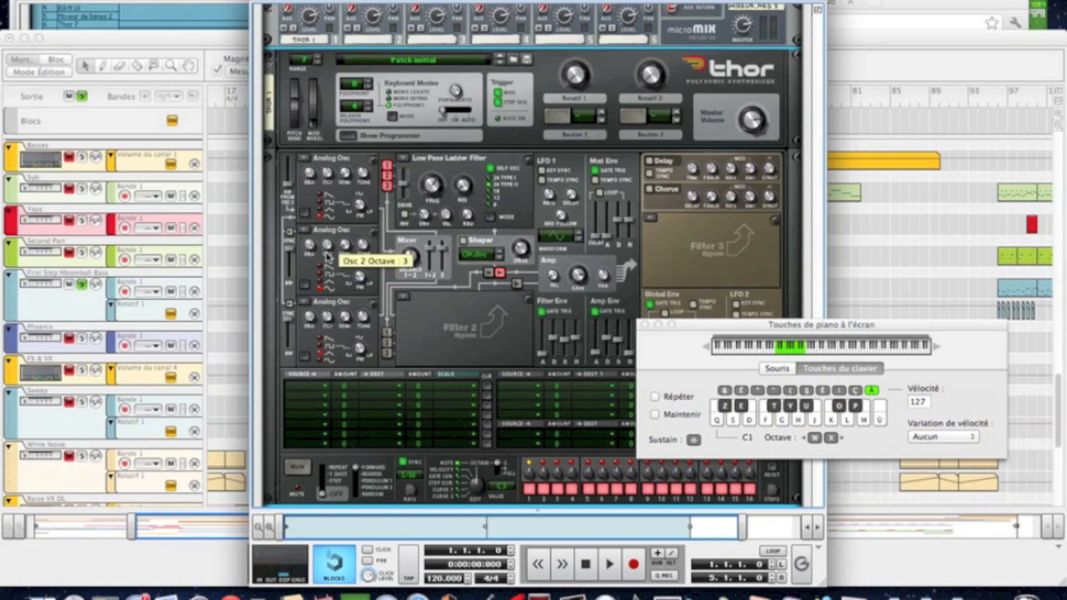
mouse_move(326, 316)
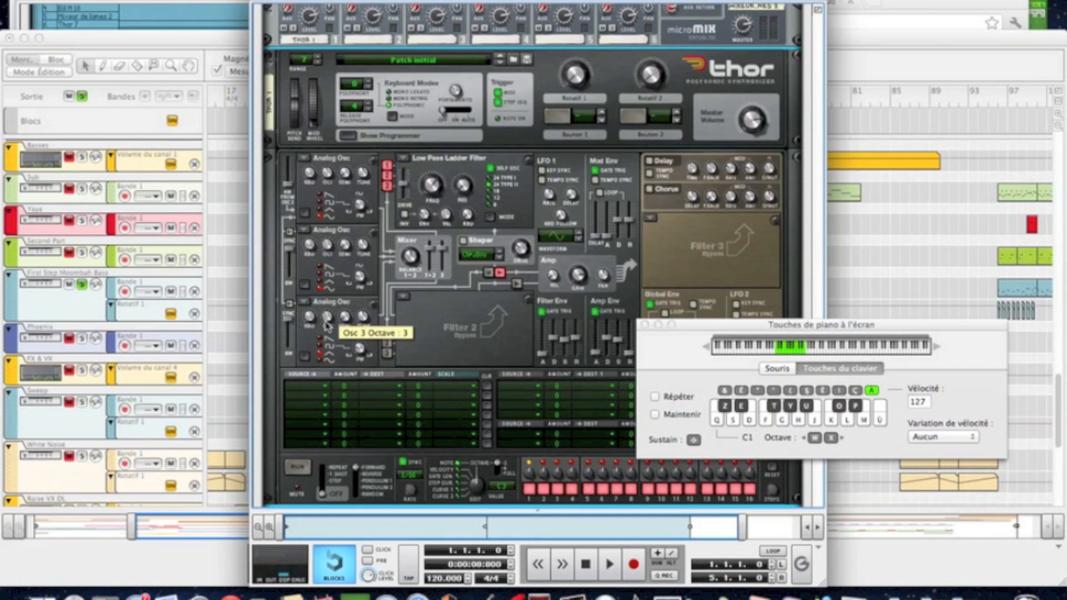
drag(326, 325, 325, 329)
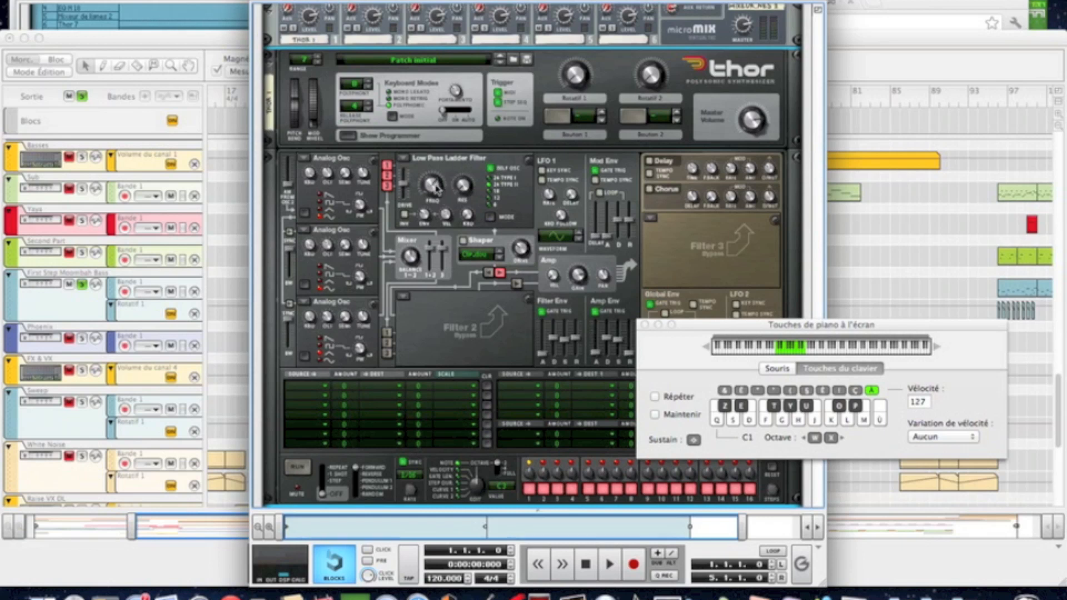
mouse_move(438, 191)
drag(435, 194, 437, 200)
- Raise the sustain of Thor's filter envelope and play a few notes to test the sound
mouse_move(567, 345)
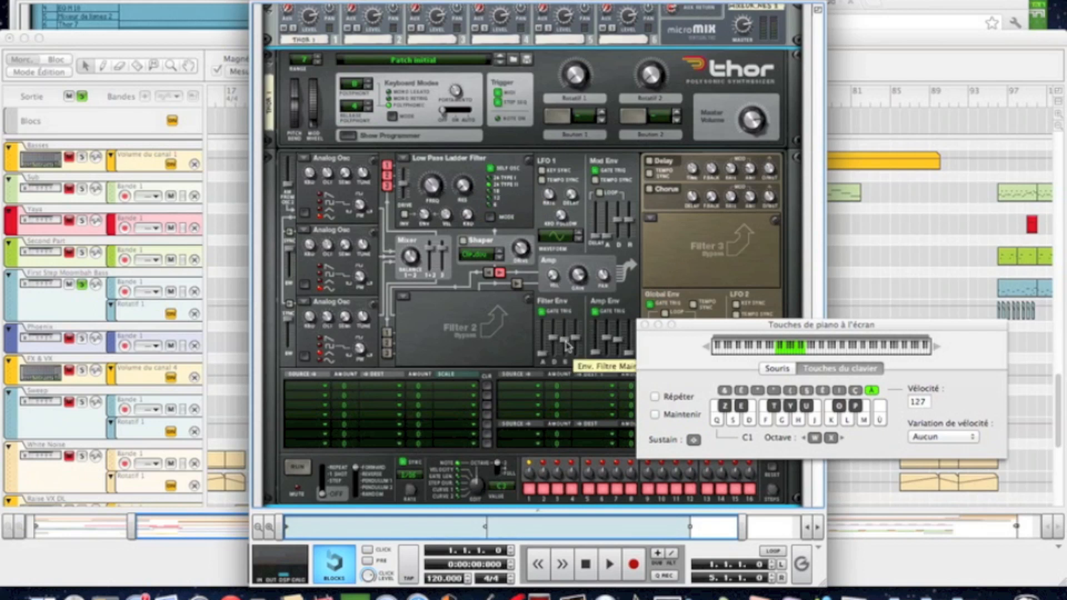
drag(567, 345, 561, 269)
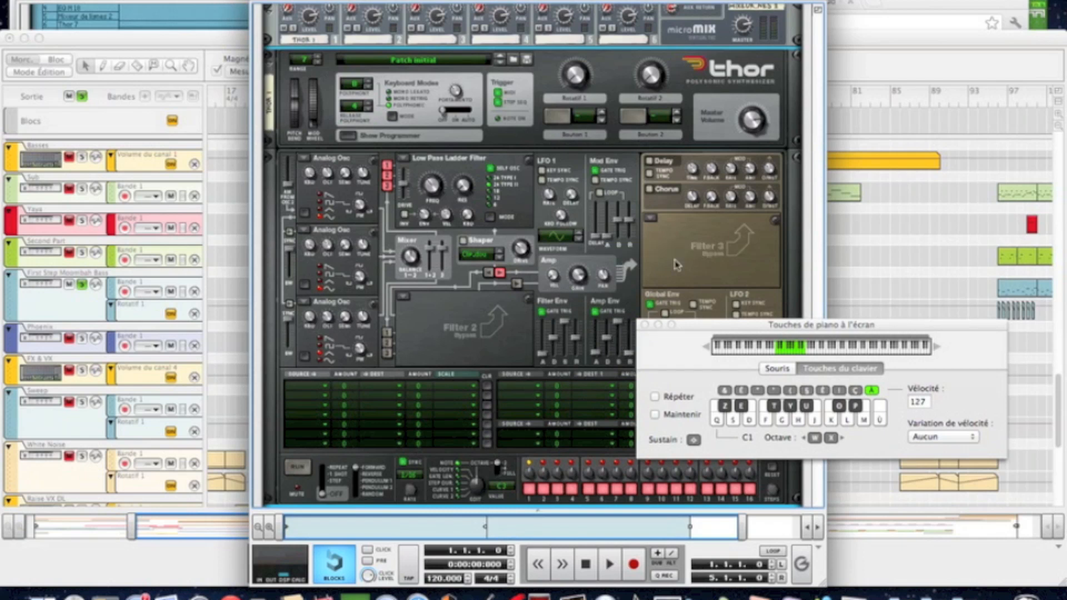
key(s)
key(f)
key(s)
- Collapse Thor's programmer and add a Malström synthesizer below Thor inside the Combinator
click(348, 139)
right_click(372, 161)
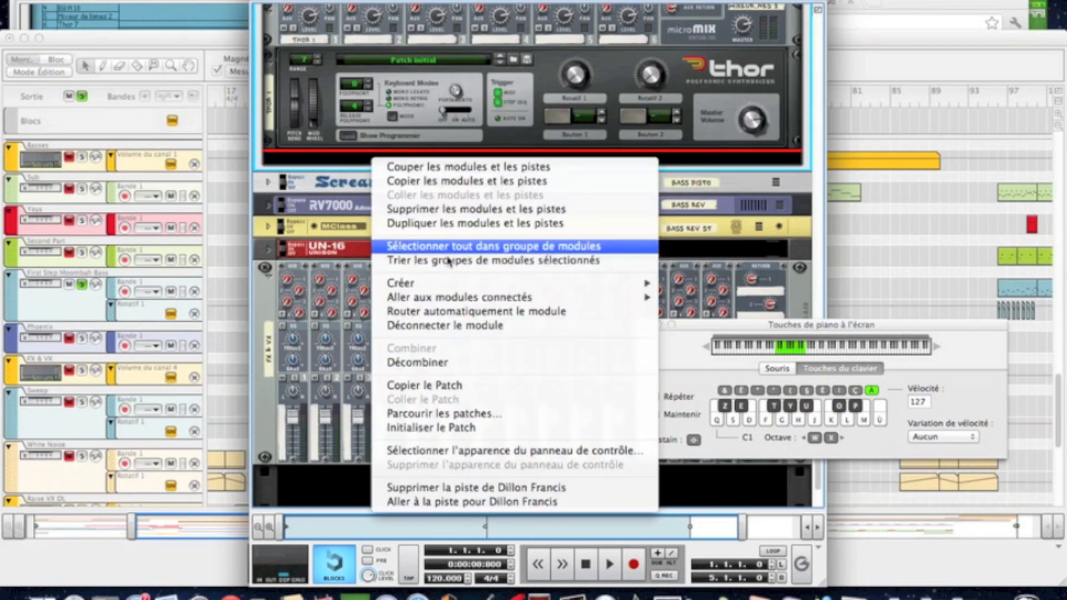
mouse_move(448, 284)
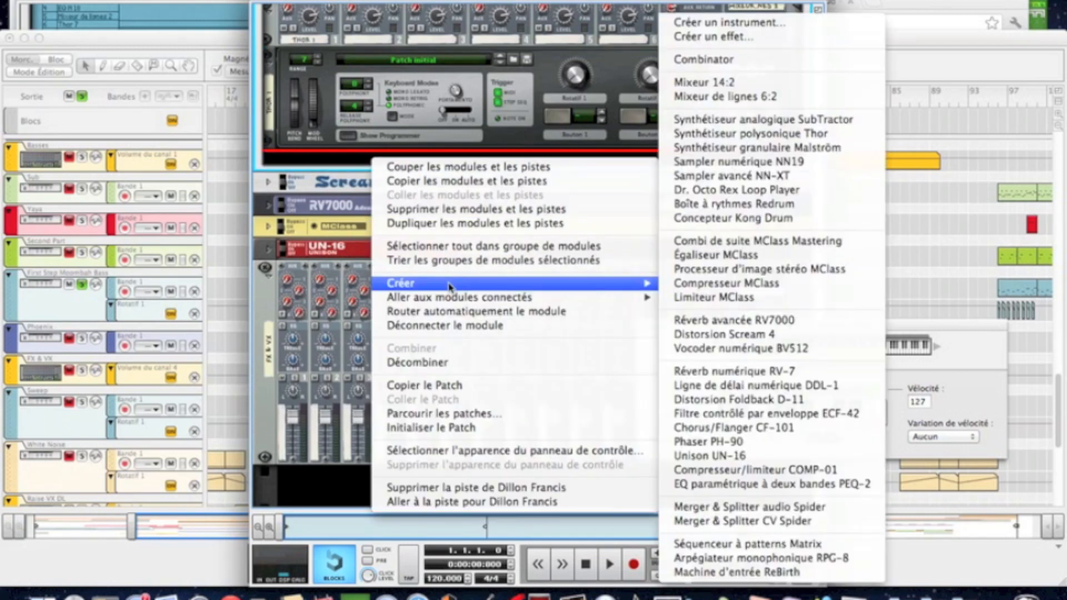
click(820, 150)
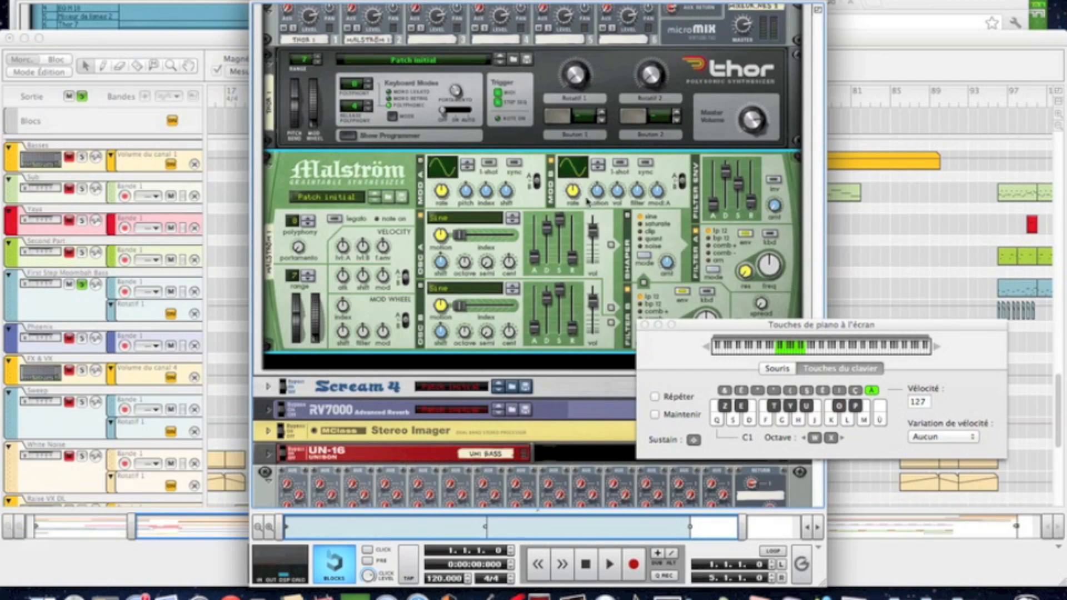
scroll(598, 197, down, 3)
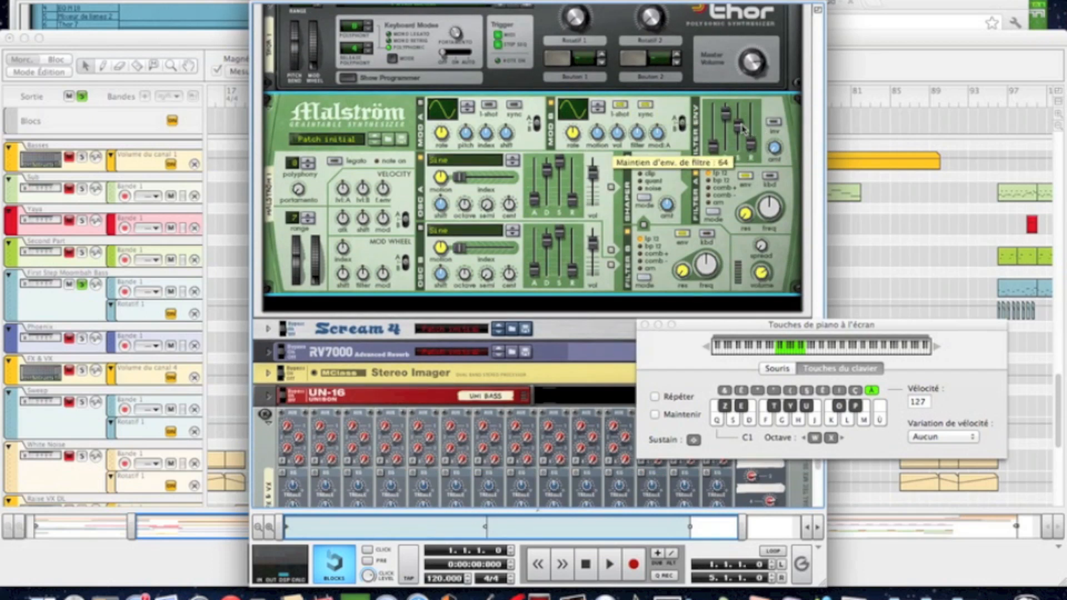
- Raise the sustain of the Malström's filter envelope and load the Voice: Elektronik graintable into oscillator A
drag(738, 128, 739, 90)
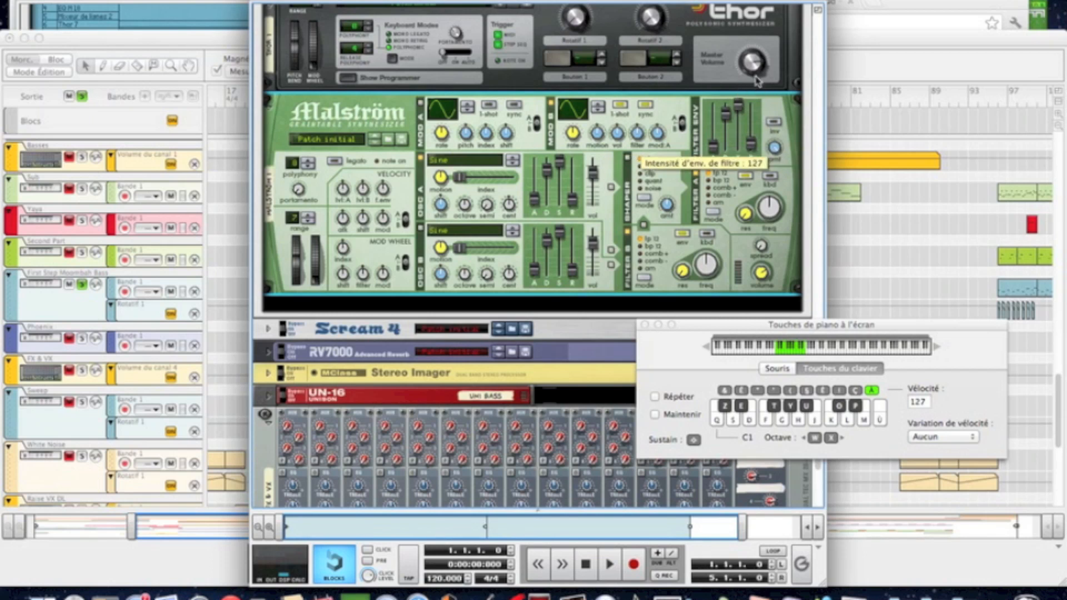
scroll(737, 183, down, 3)
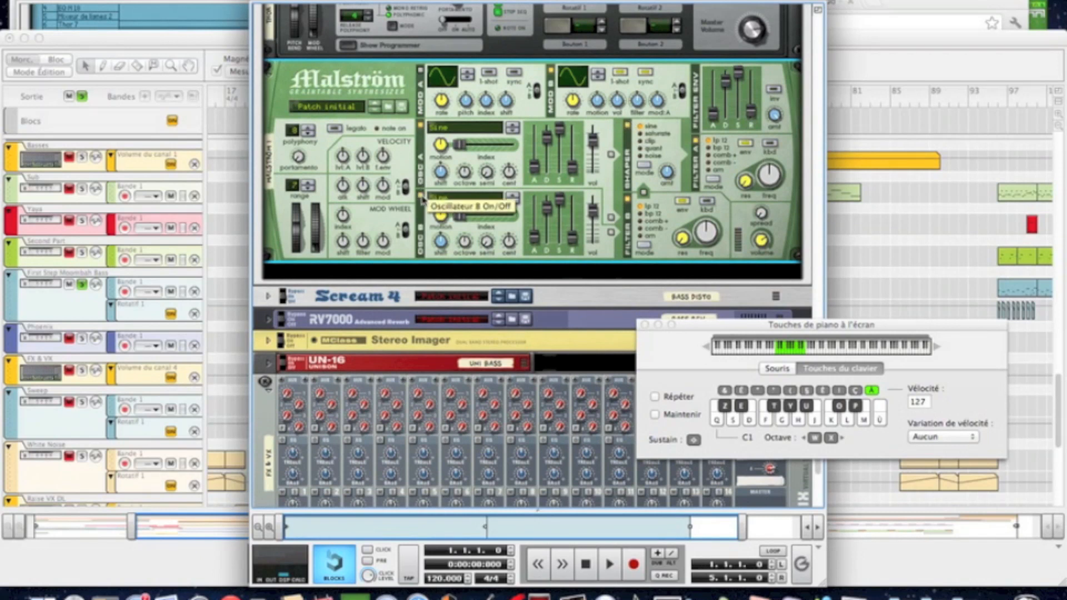
click(446, 136)
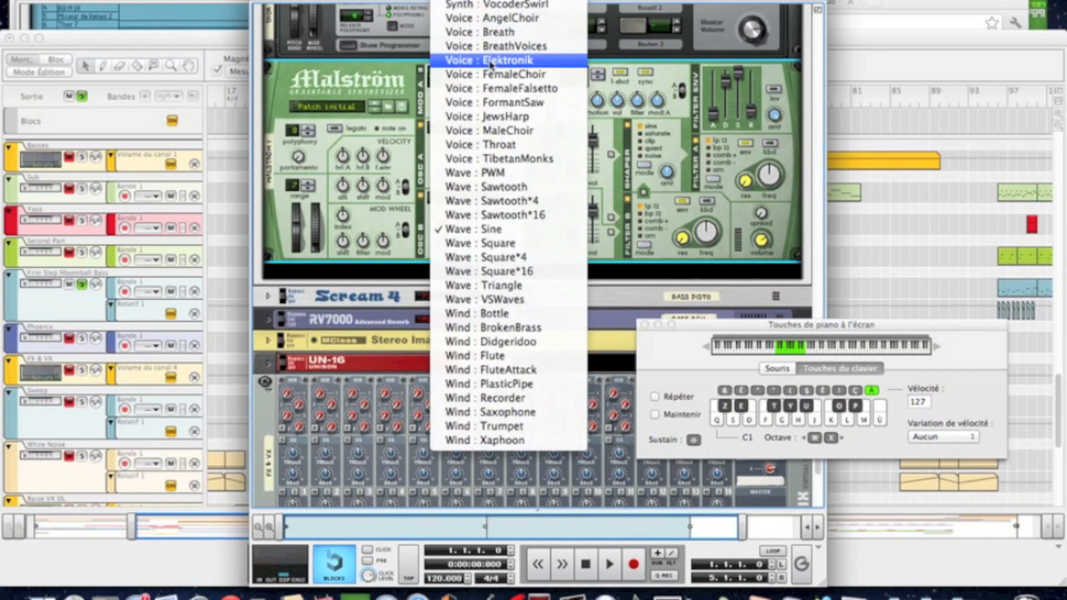
click(490, 60)
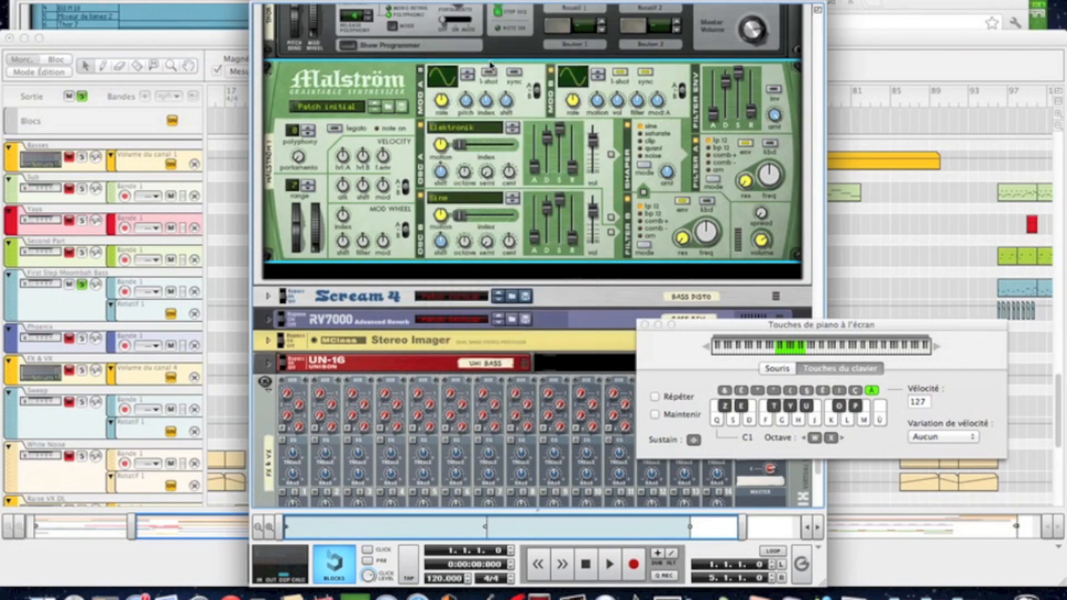
- Load the Wave: Sawtooth graintable into the Malström's oscillator B and play a few test notes
click(454, 201)
click(473, 160)
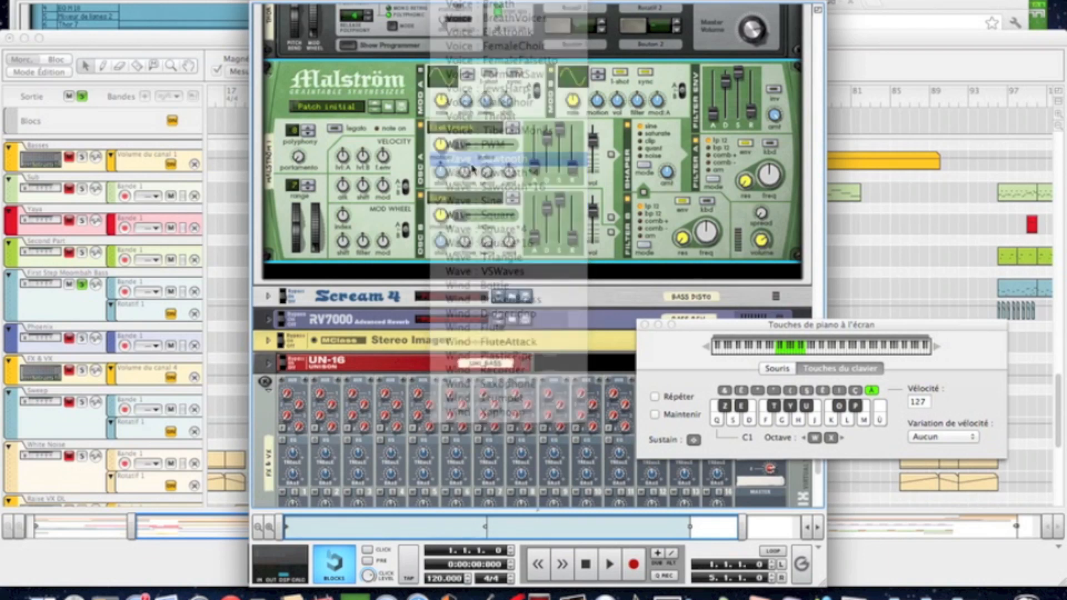
key(s)
key(g)
key(s)
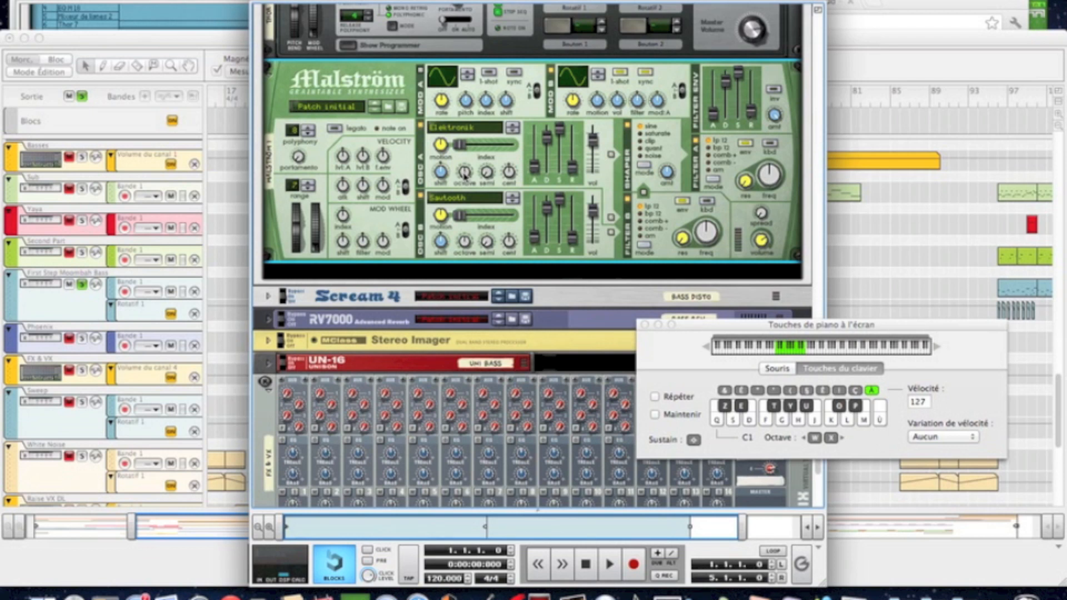
- Adjust the octave, motion and shift of the Malström's oscillator A and play a few test notes
mouse_move(464, 174)
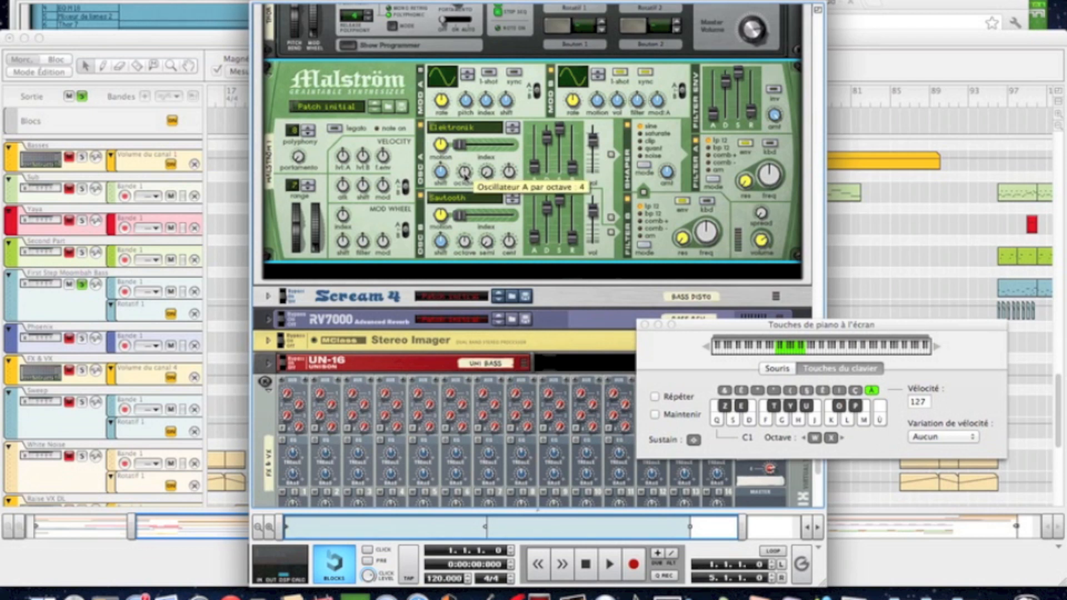
drag(465, 173, 462, 166)
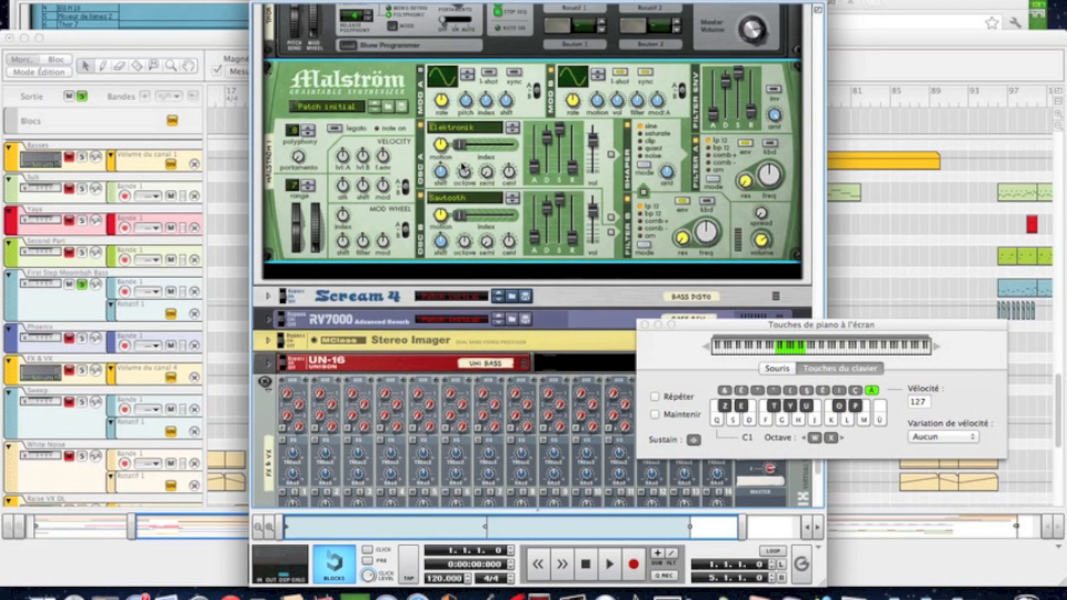
mouse_move(439, 150)
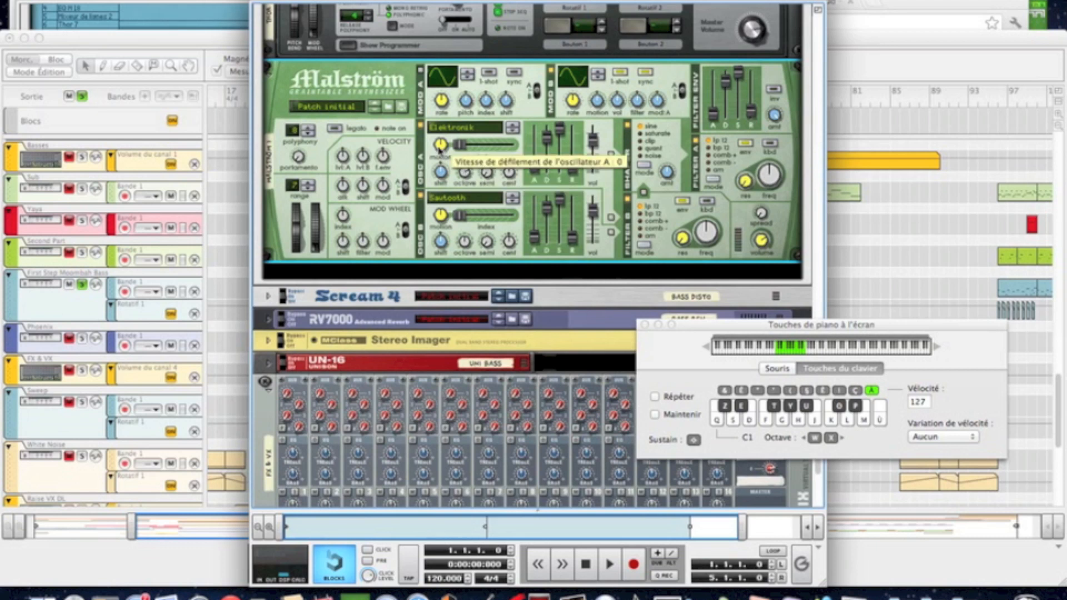
drag(439, 150, 438, 158)
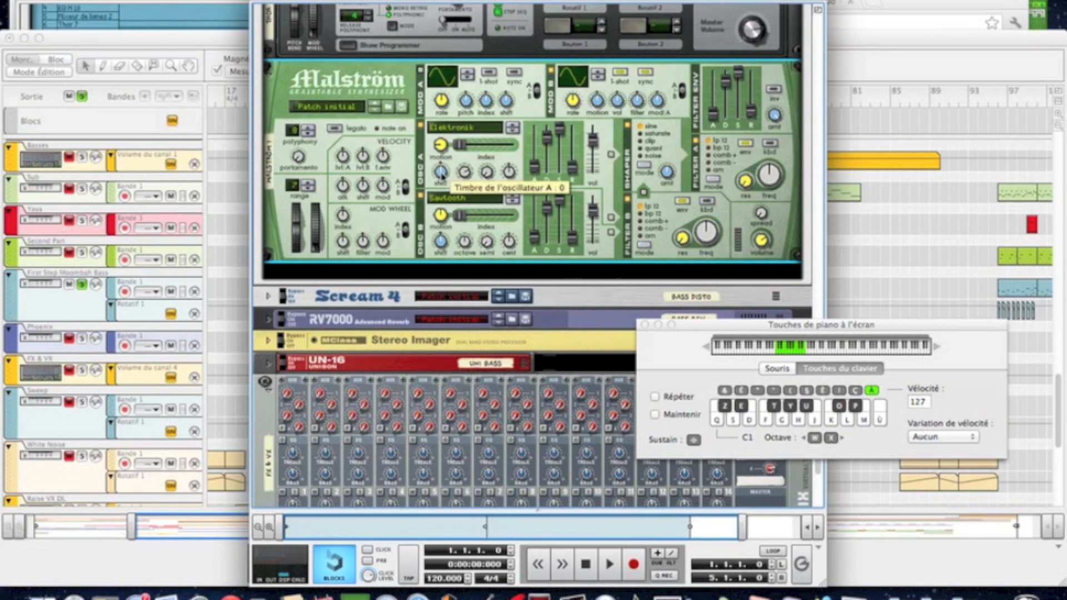
drag(441, 174, 441, 183)
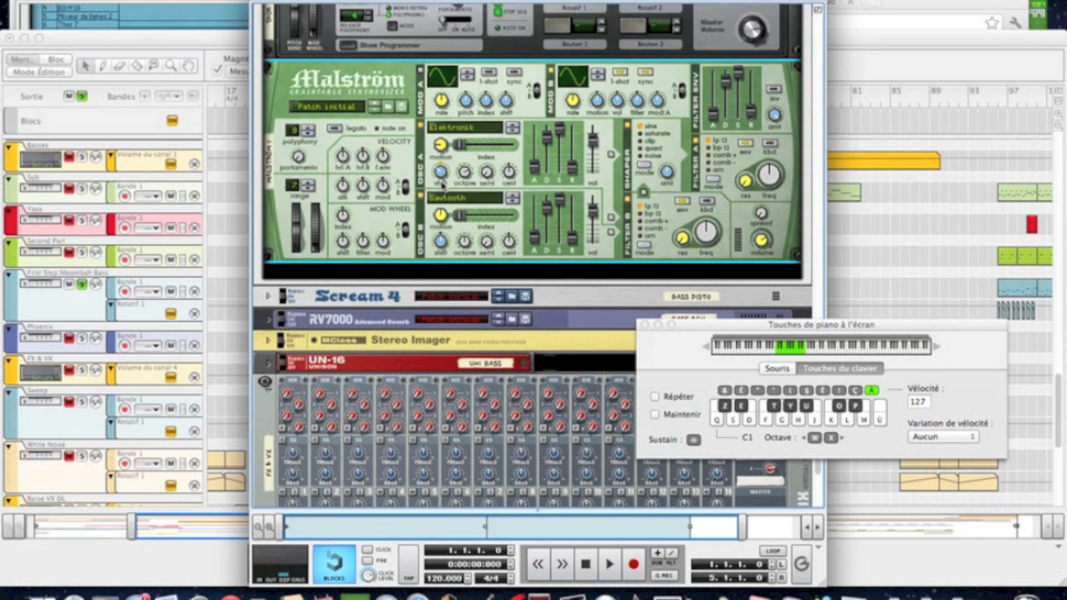
key(s)
key(f)
key(s)
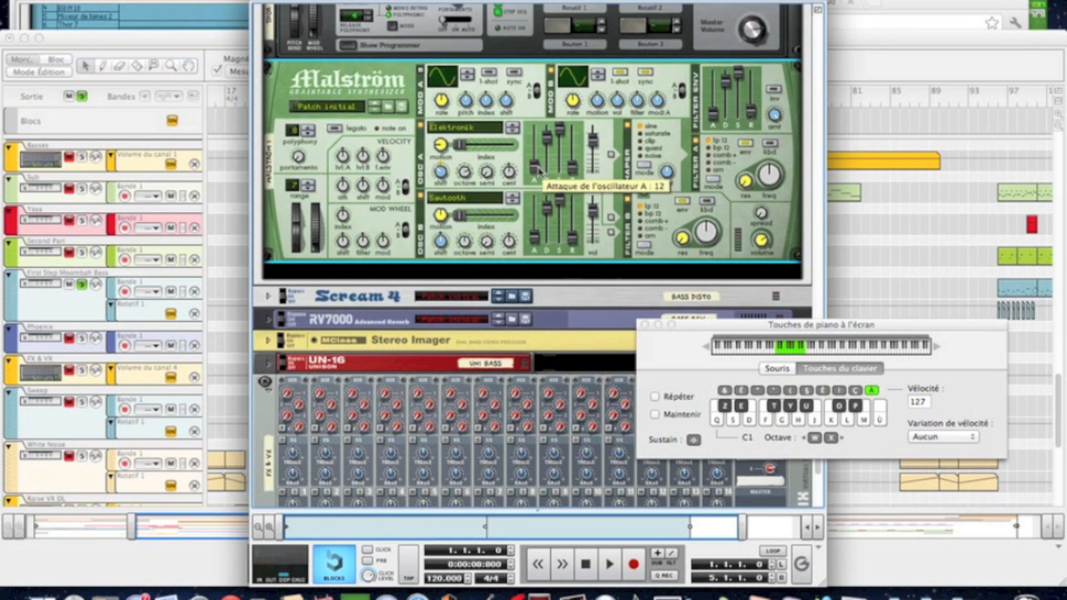
- Adjust the attack of oscillator A and turn on the filter routing of oscillators A and B
drag(537, 171, 571, 167)
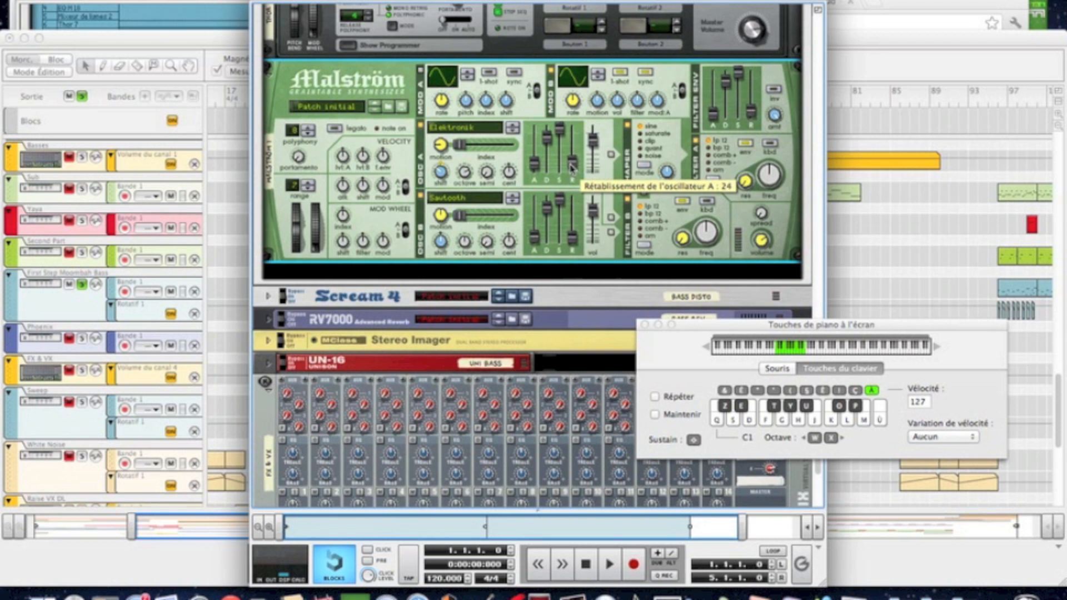
click(610, 155)
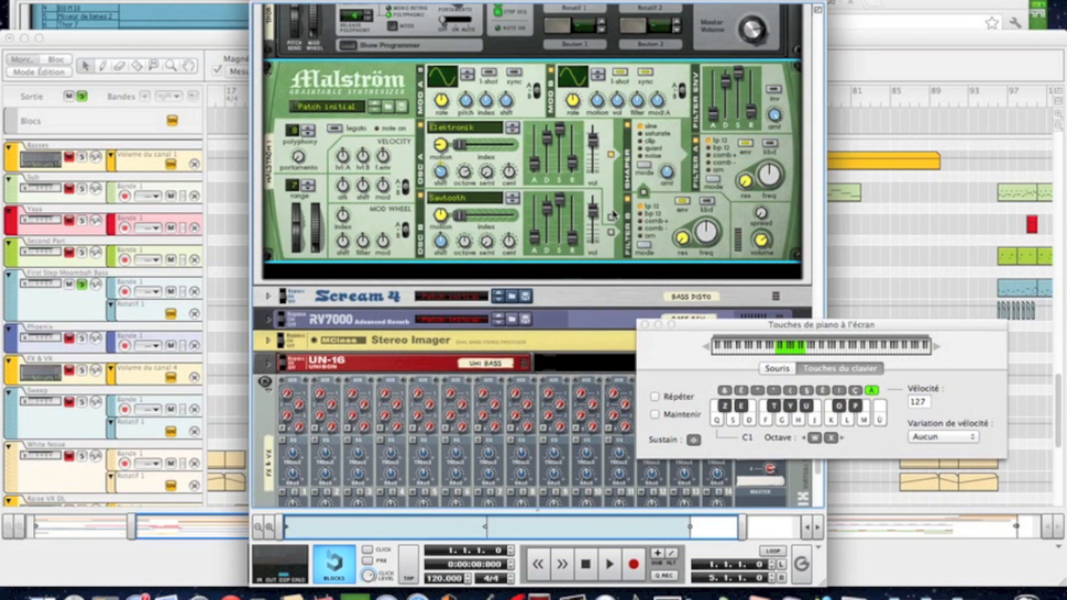
click(611, 218)
- Play a few notes to test the filter routing and adjust the shift of oscillator B
key(s)
key(f)
key(s)
drag(439, 248, 440, 243)
- Set the Malström's shaper to saturate mode, lower its amount and play a few test notes
mouse_move(669, 182)
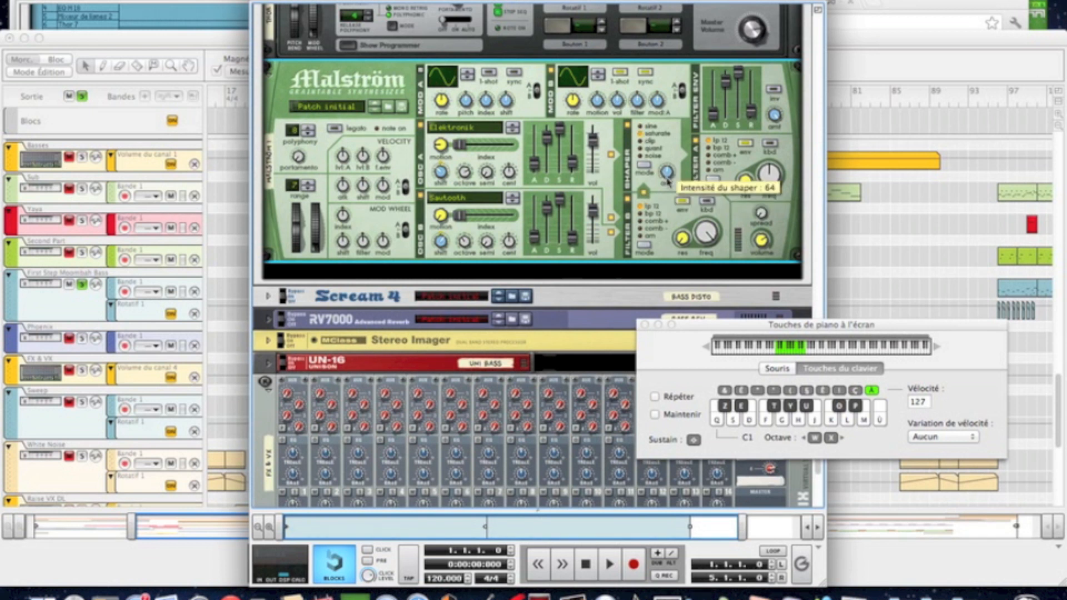
scroll(669, 182, down, 14)
drag(667, 181, 668, 188)
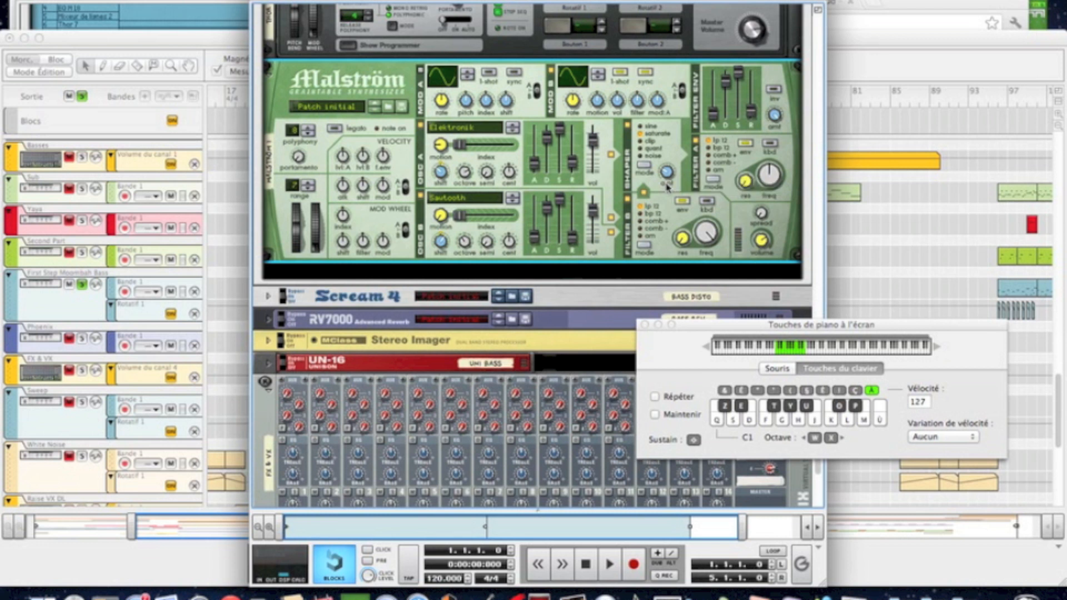
key(s)
key(f)
key(s)
- Raise the resonance of the Malström's filter A and play a few test notes
mouse_move(745, 191)
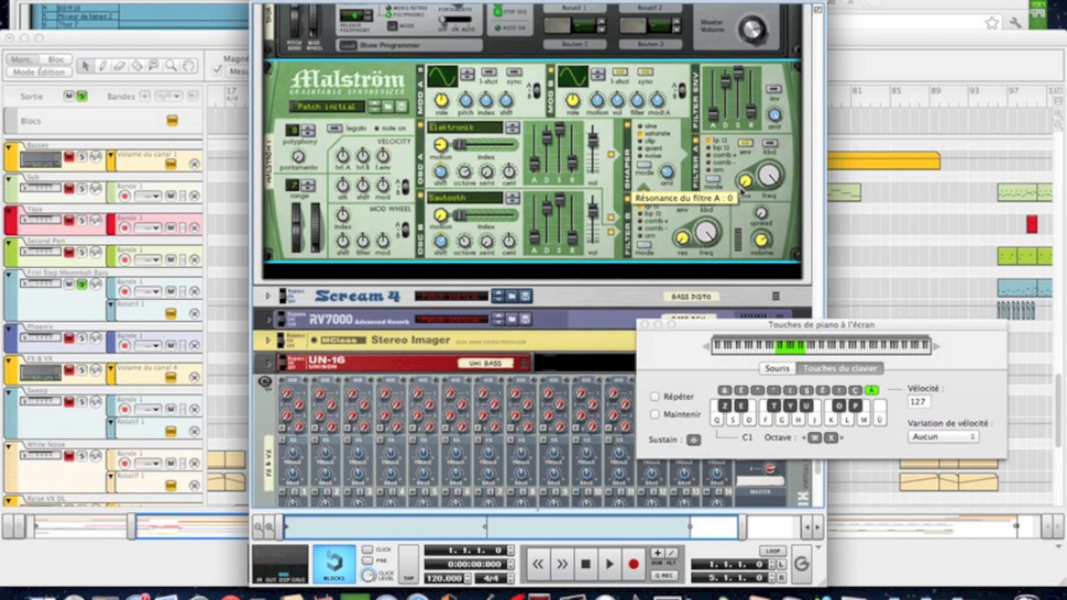
drag(740, 190, 739, 178)
key(s)
key(f)
key(s)
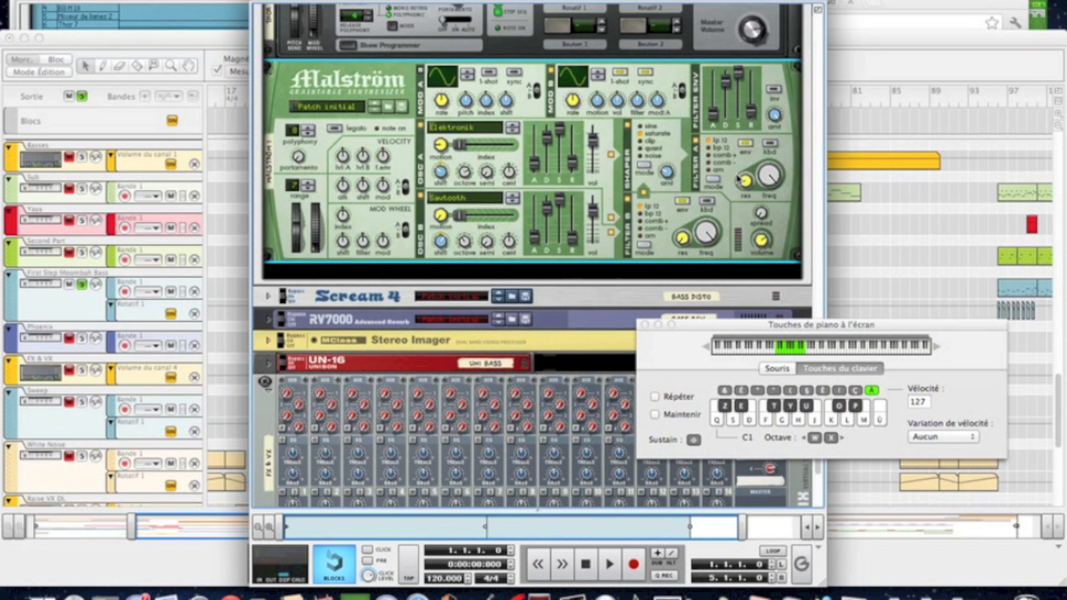
- Add a Scream 4 distortion below the Malström inside the Combinator and lower its P1 parameter
right_click(786, 221)
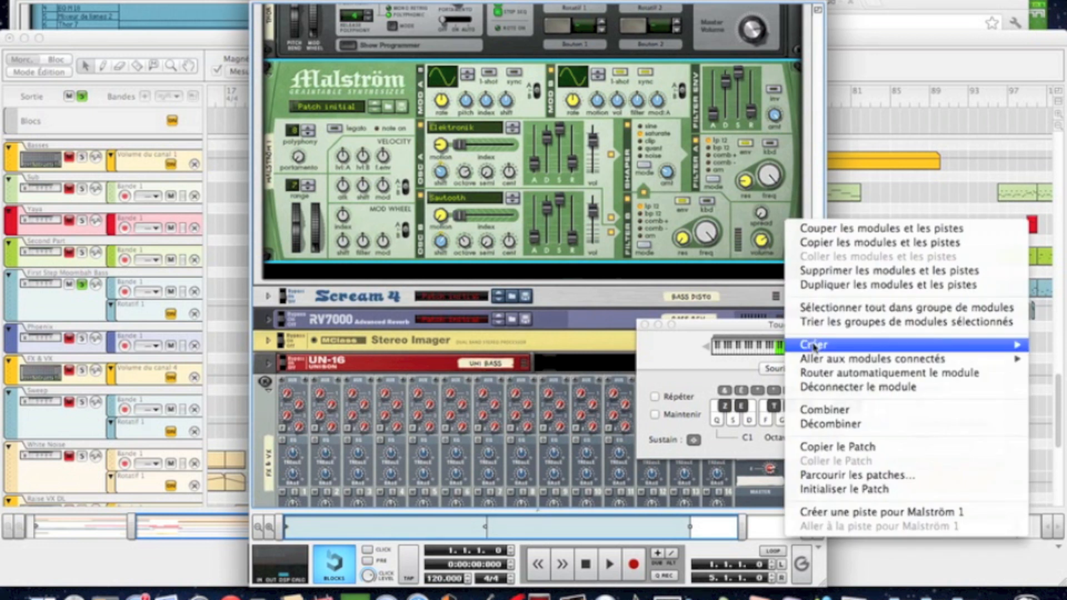
mouse_move(815, 348)
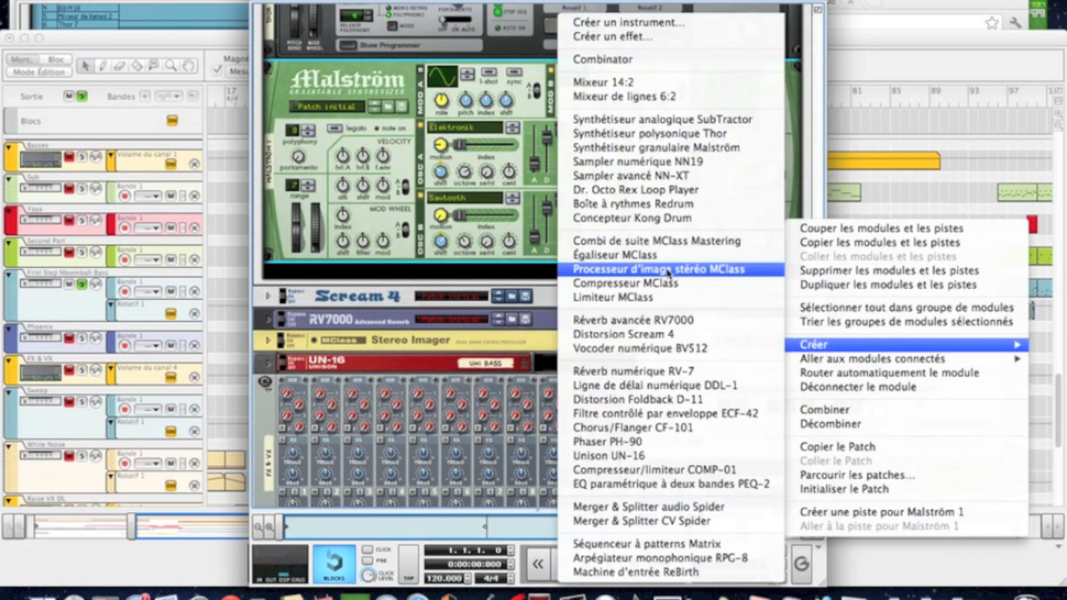
click(660, 334)
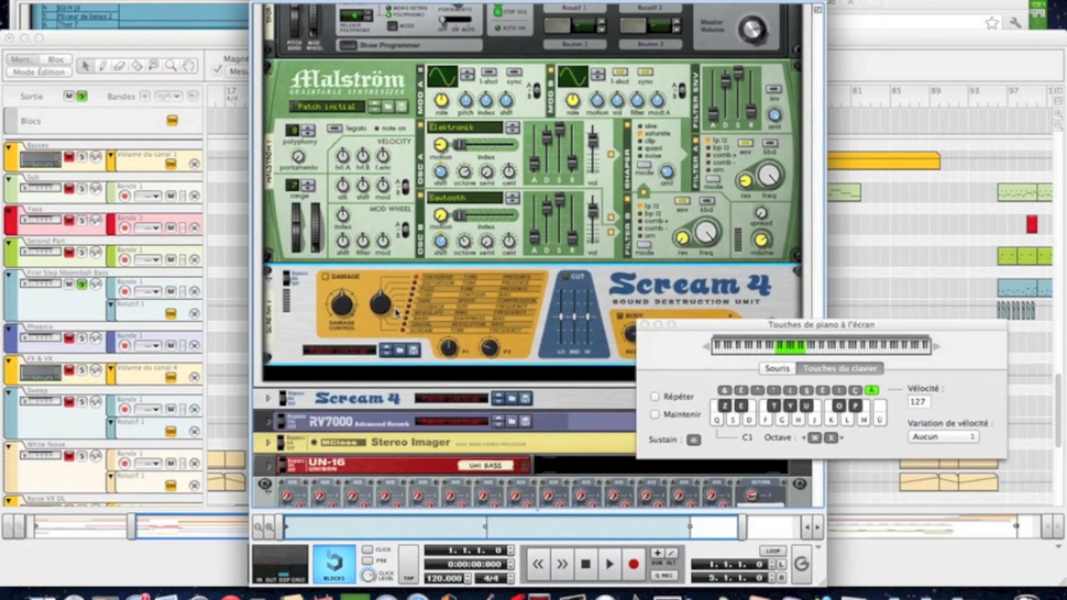
drag(681, 328, 747, 331)
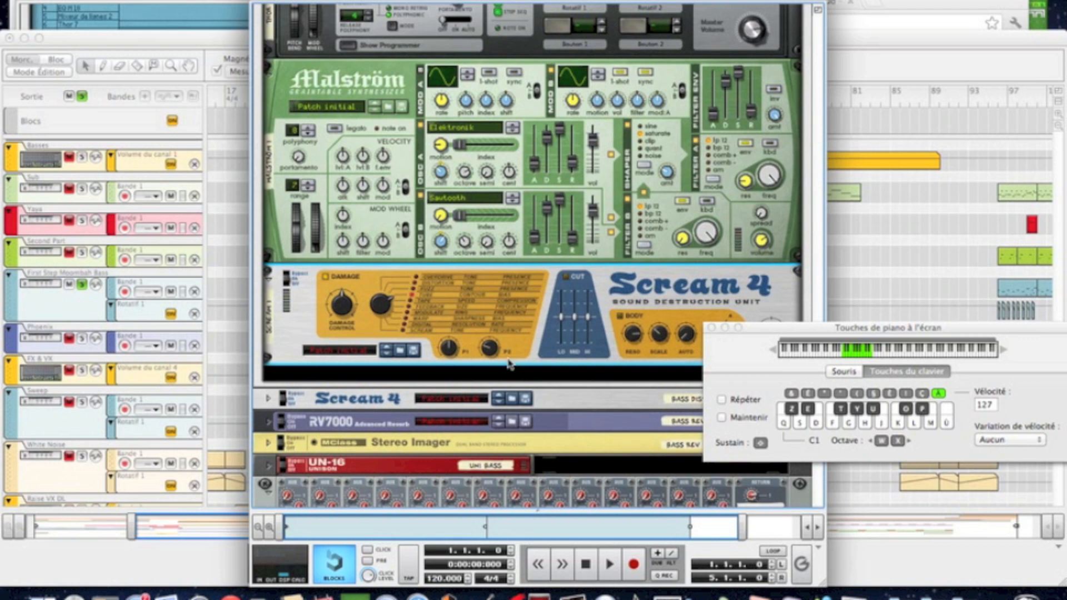
mouse_move(452, 350)
drag(451, 351, 449, 364)
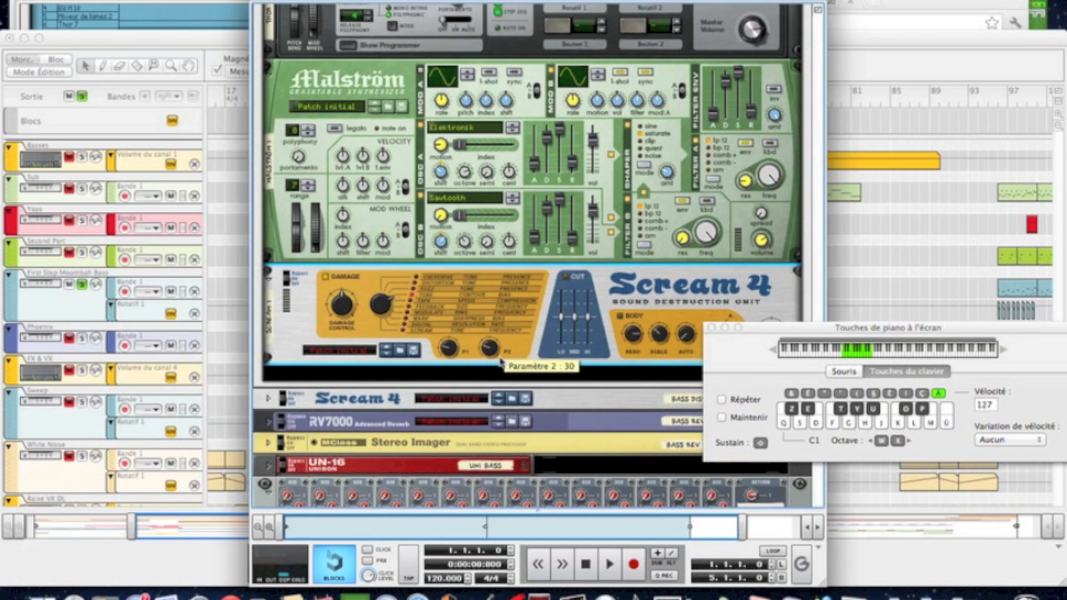
- Enable the Cut equalizer of the Scream 4, setting low to 4 and high to -7 and raising the mid slightly
click(572, 284)
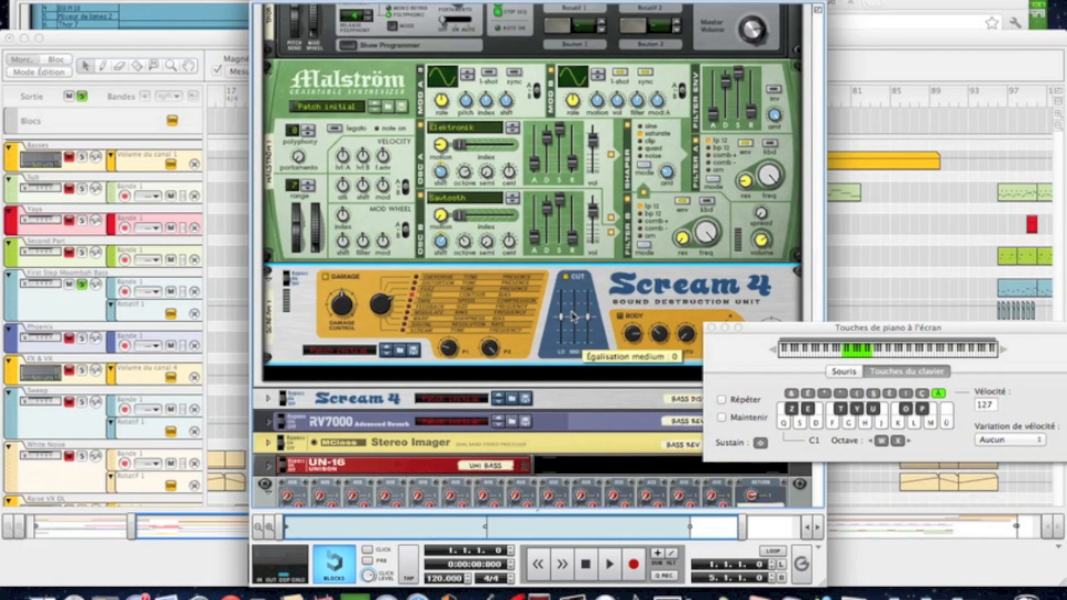
drag(561, 318, 562, 317)
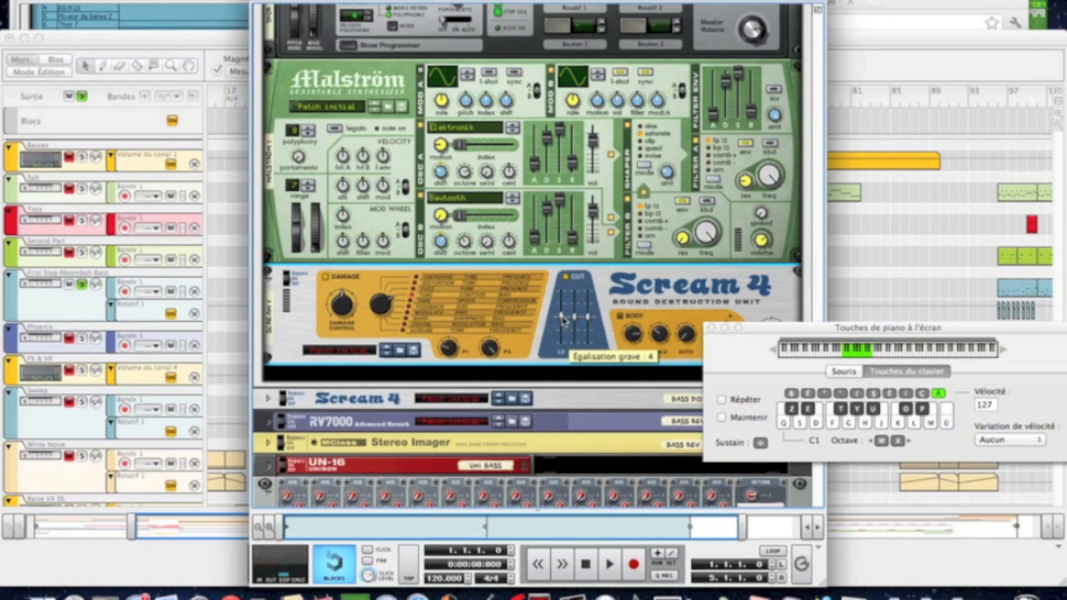
key(Tab)
key(Tab)
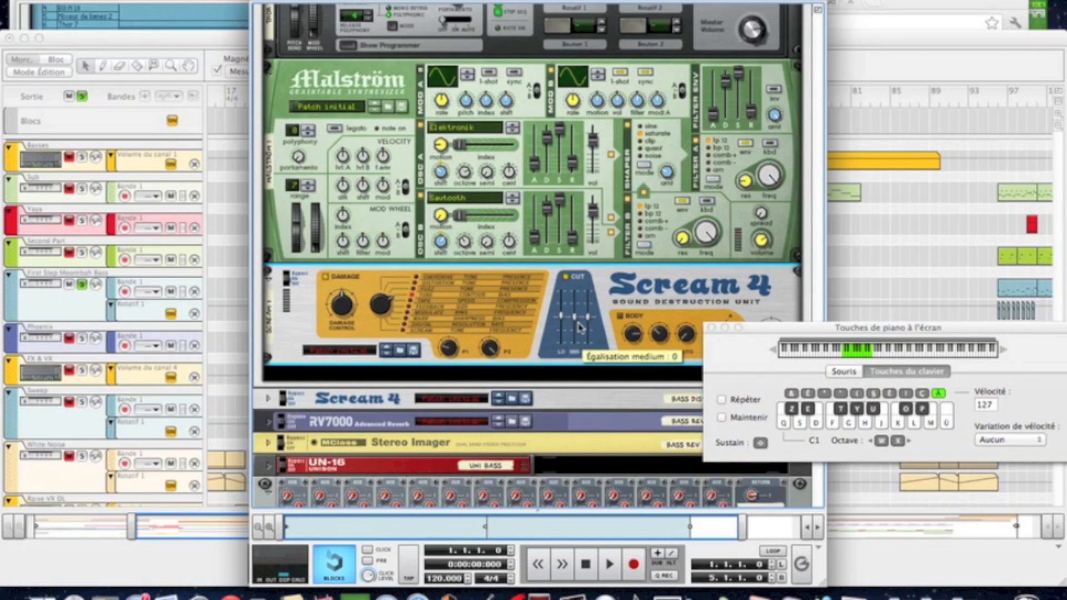
drag(575, 321, 589, 327)
key(Tab)
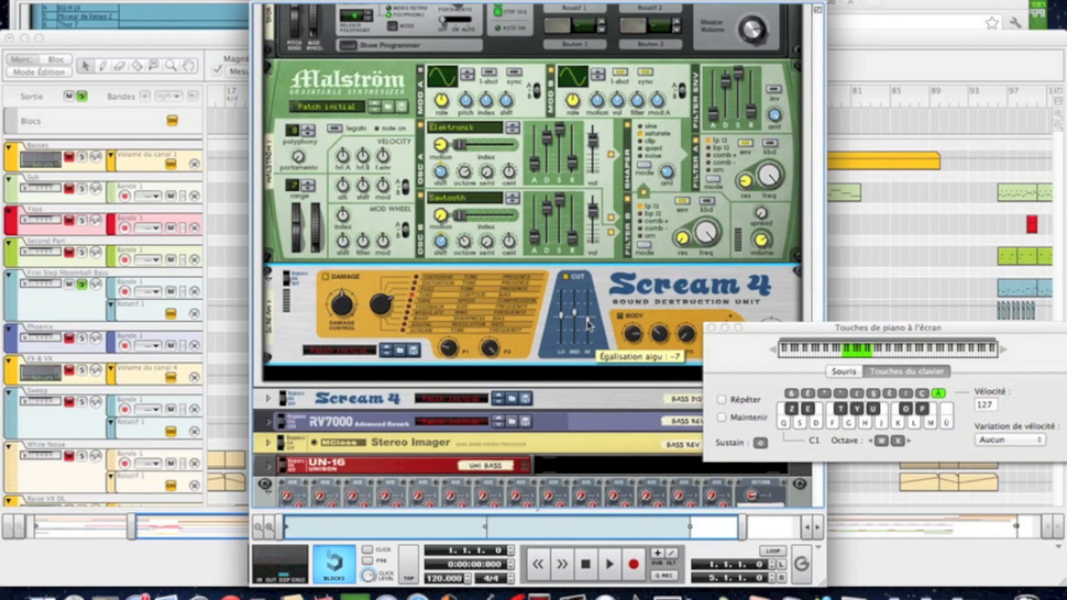
- Add a second Scream 4 distortion below the first one and raise its damage control
right_click(673, 298)
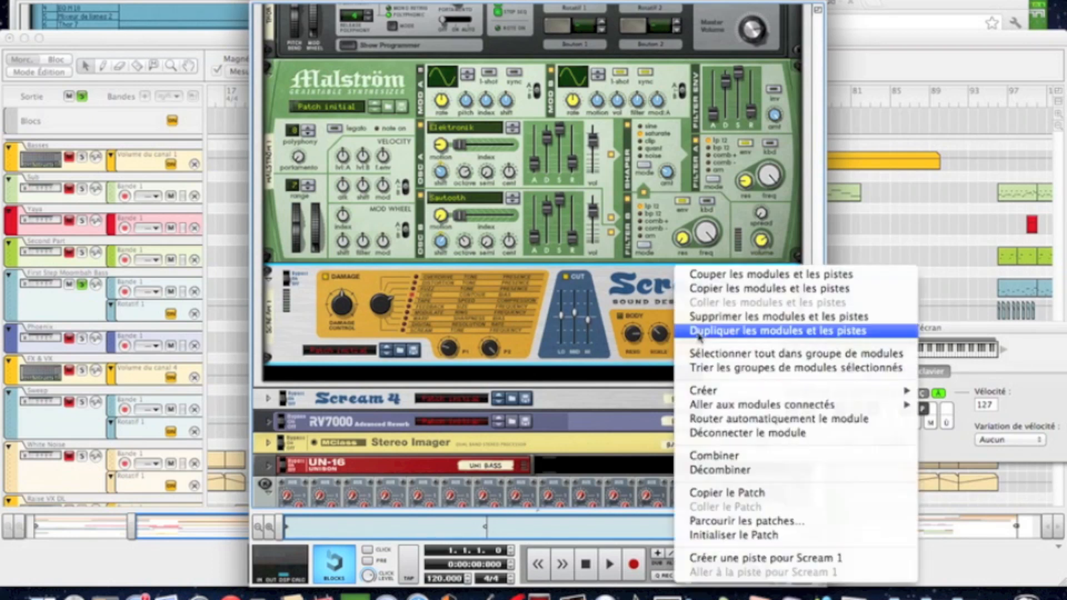
mouse_move(707, 392)
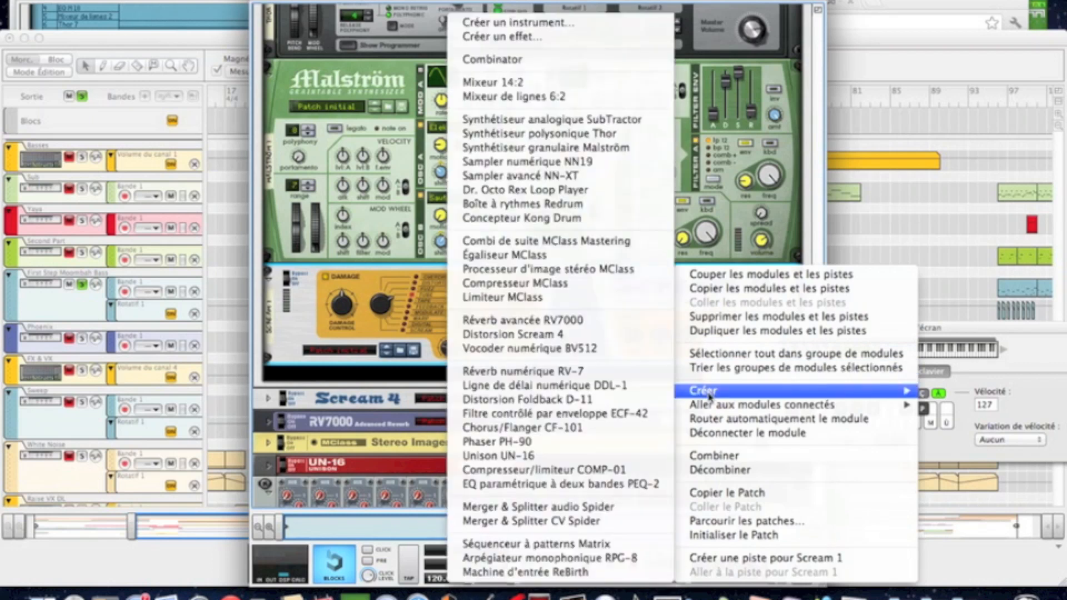
click(592, 337)
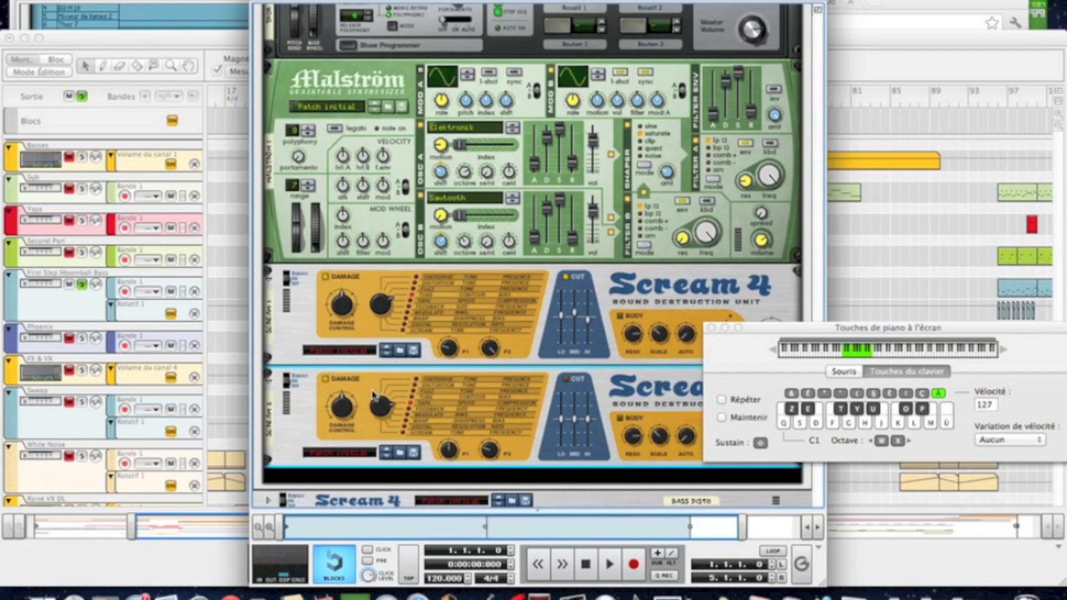
mouse_move(347, 414)
drag(346, 411, 347, 409)
- Raise the P1 parameter of the second Scream 4 and adjust its P2 parameter
mouse_move(450, 449)
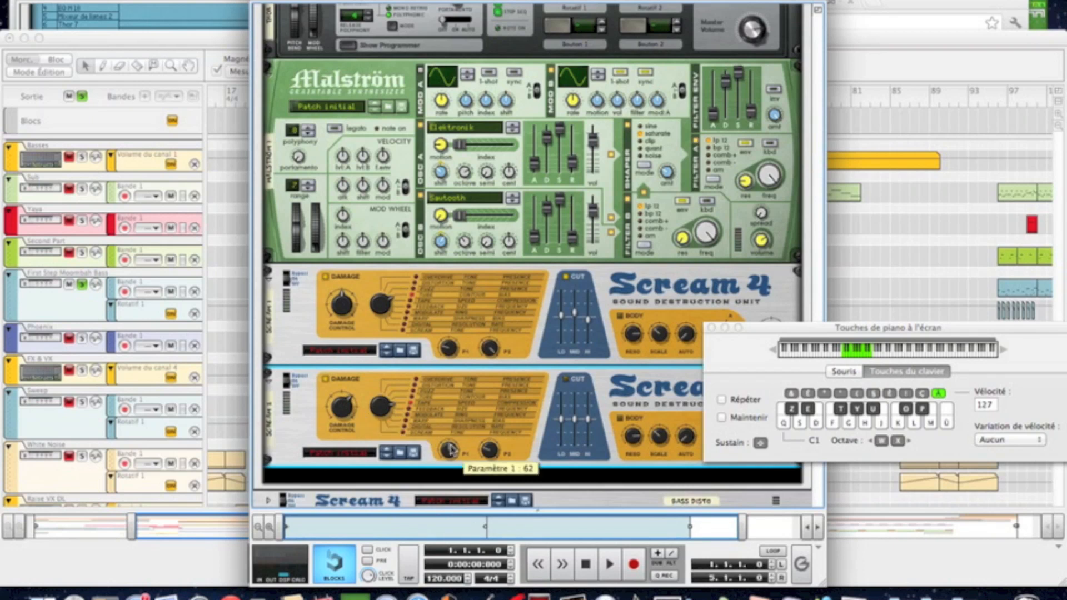
drag(450, 446, 445, 403)
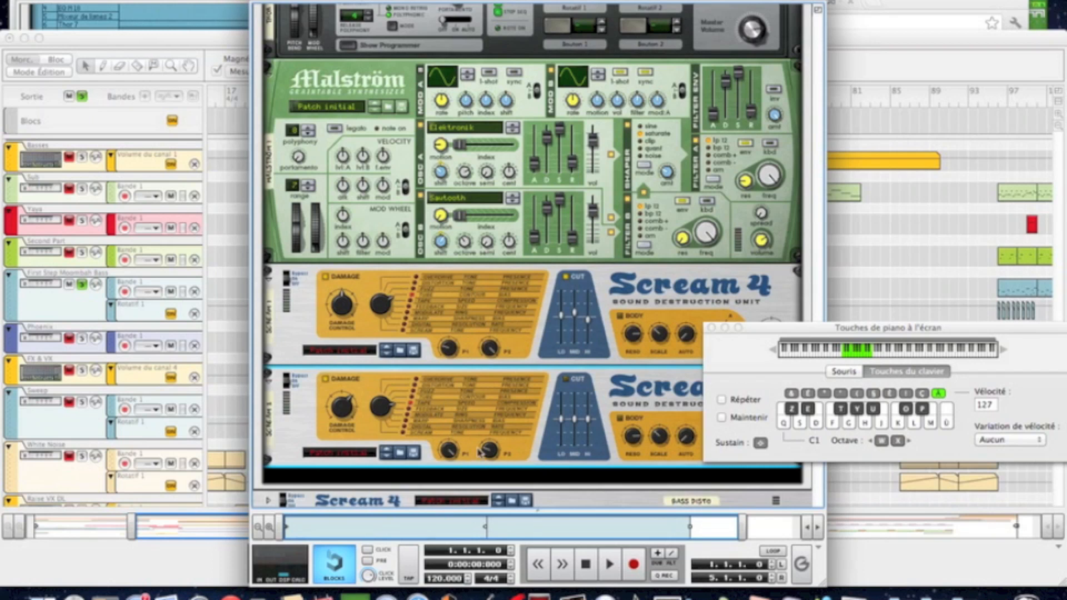
mouse_move(492, 450)
scroll(493, 450, down, 5)
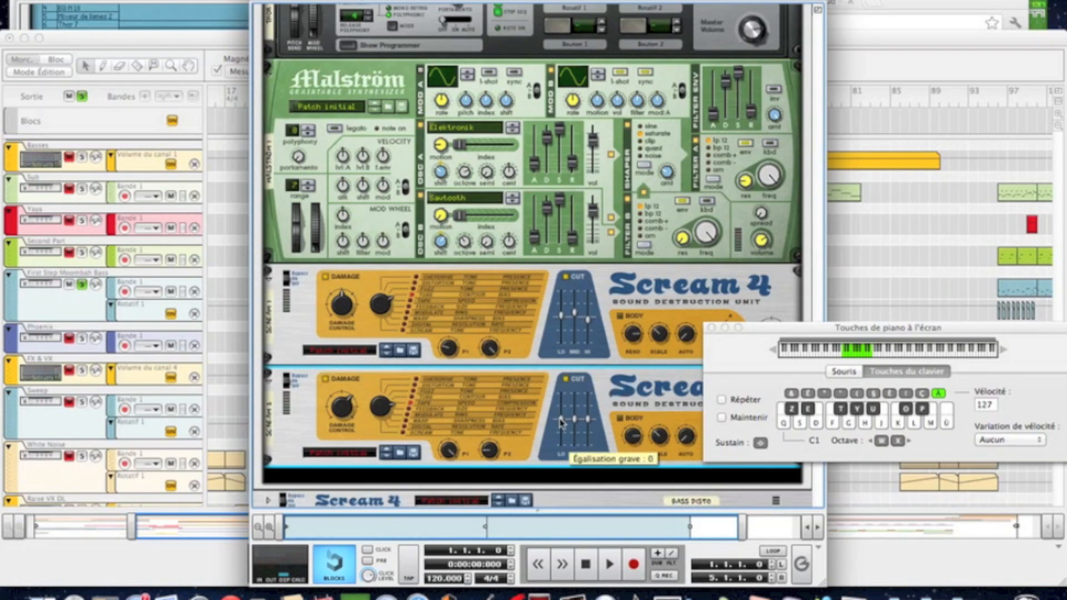
- Shape the Cut equalizer of the second Scream 4 by raising the low band, adjusting the mid and setting high to -5
drag(562, 423, 562, 414)
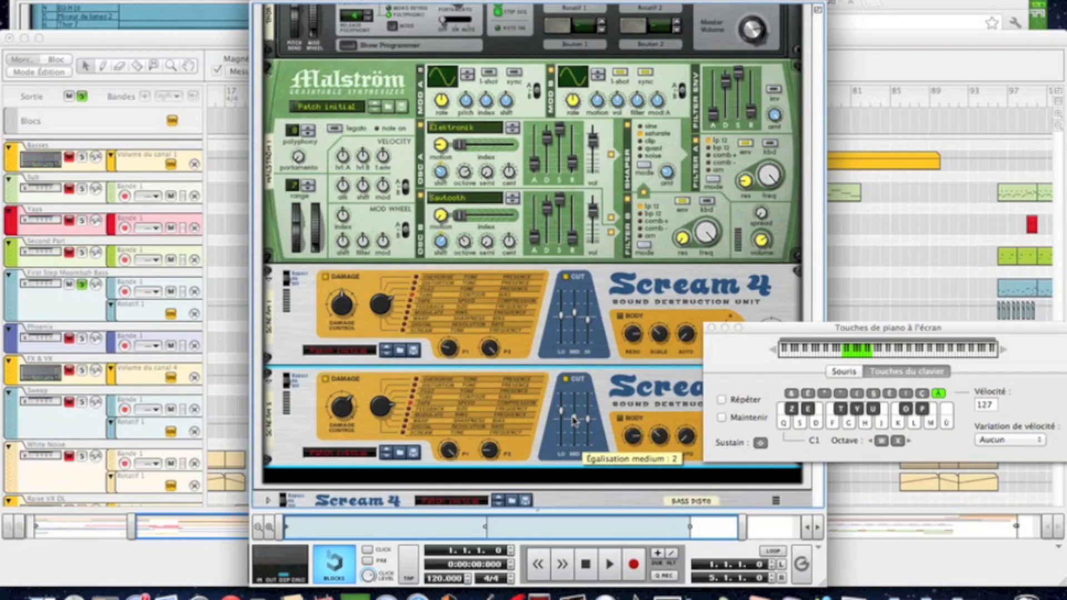
drag(574, 419, 575, 424)
drag(589, 422, 589, 423)
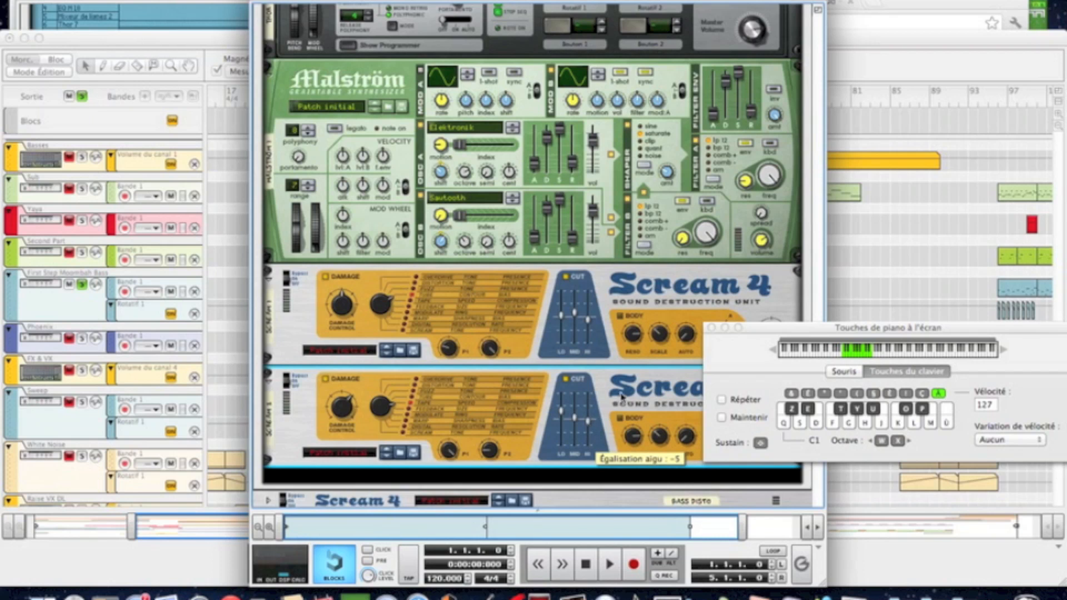
- Add an MClass Equalizer below the second Scream 4 and enable its low cut
scroll(622, 399, down, 5)
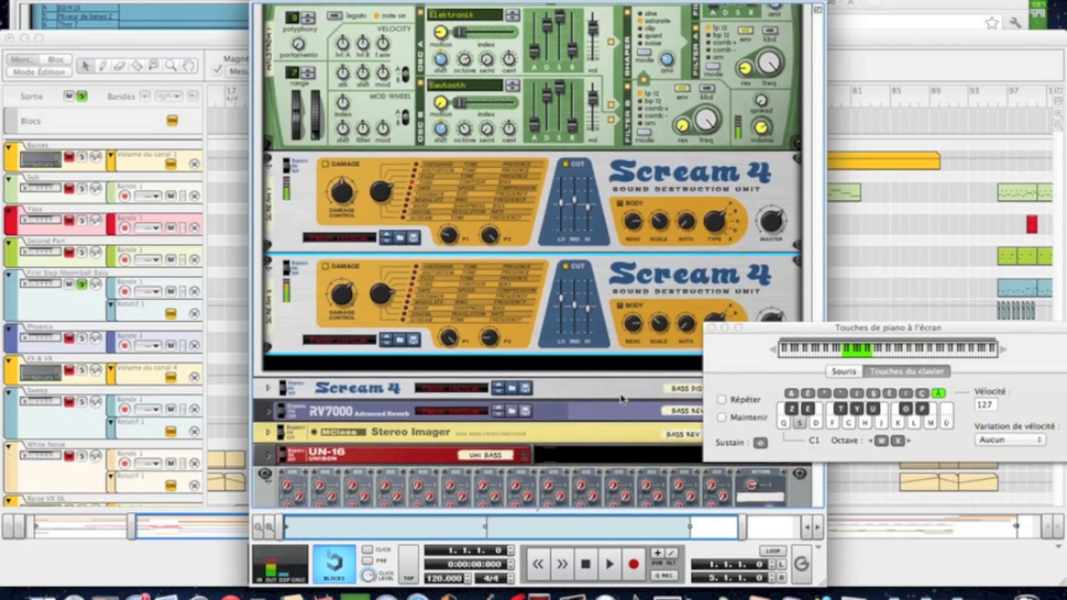
scroll(604, 322, down, 2)
right_click(606, 286)
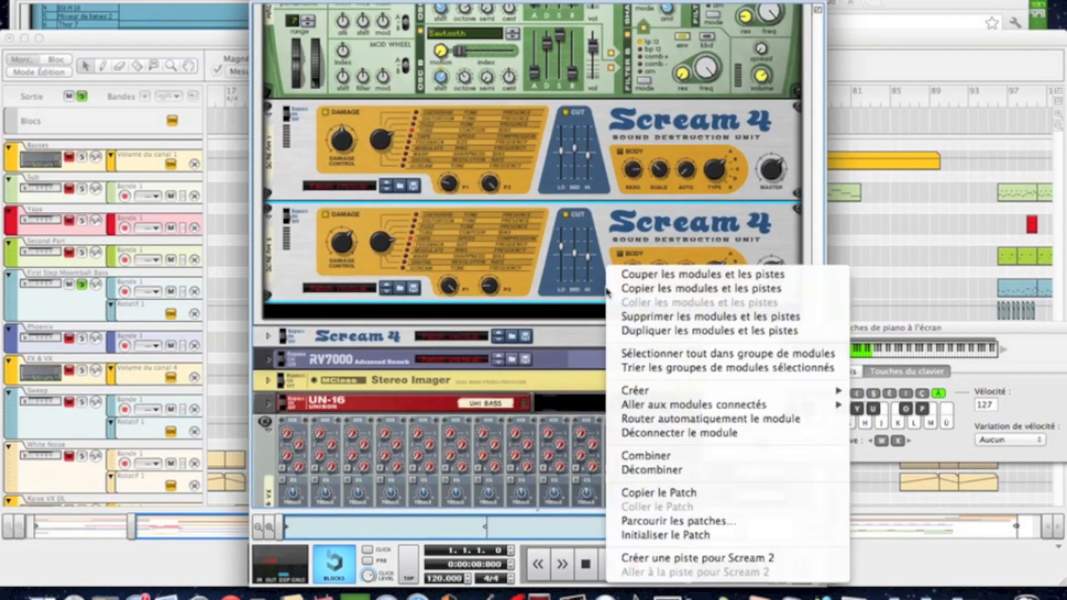
mouse_move(635, 390)
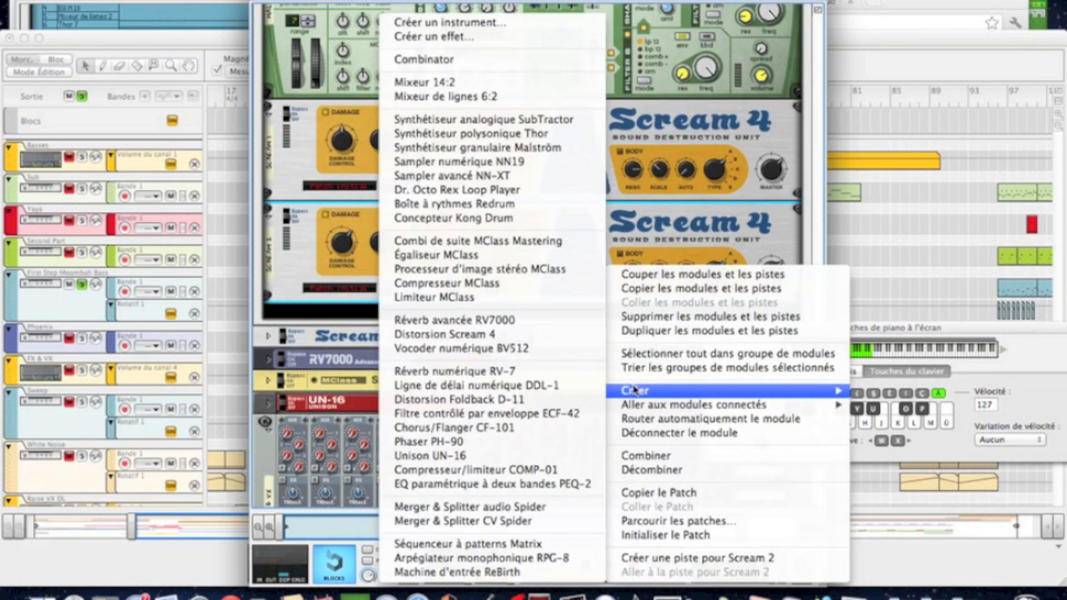
click(476, 255)
click(555, 312)
scroll(515, 320, down, 4)
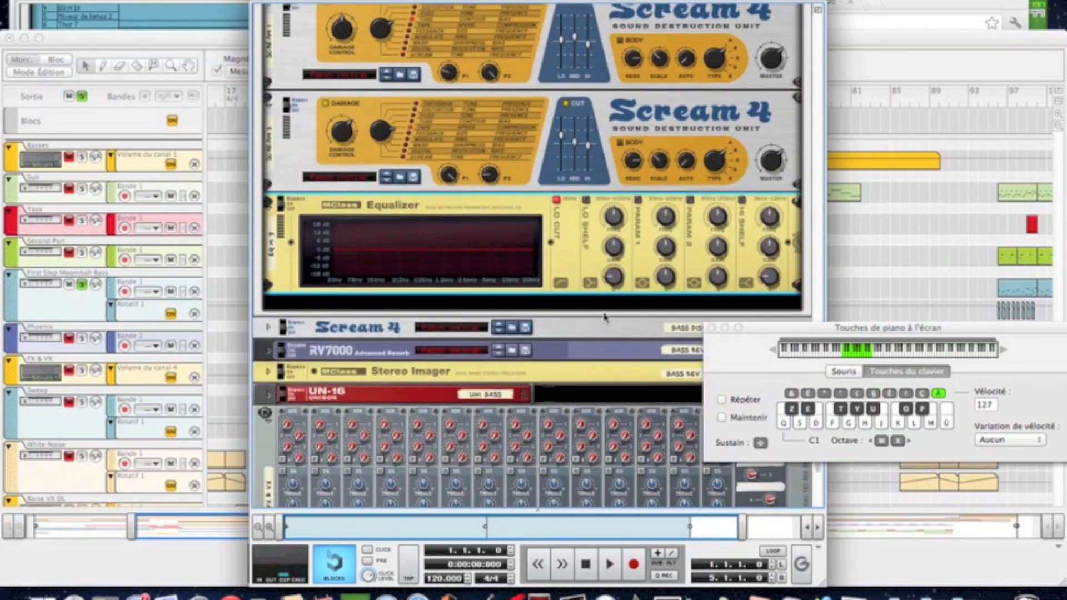
- Enable the high shelf and parametric 2 bands of the equalizer and adjust the high shelf's frequency and gain
click(742, 201)
click(691, 199)
drag(770, 228, 770, 218)
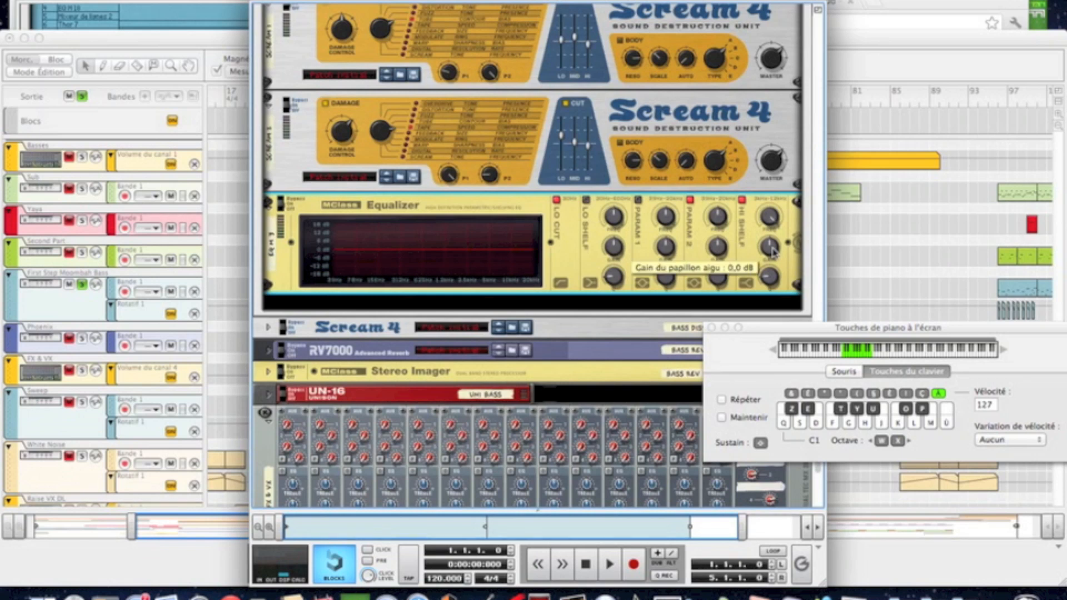
drag(773, 252, 771, 250)
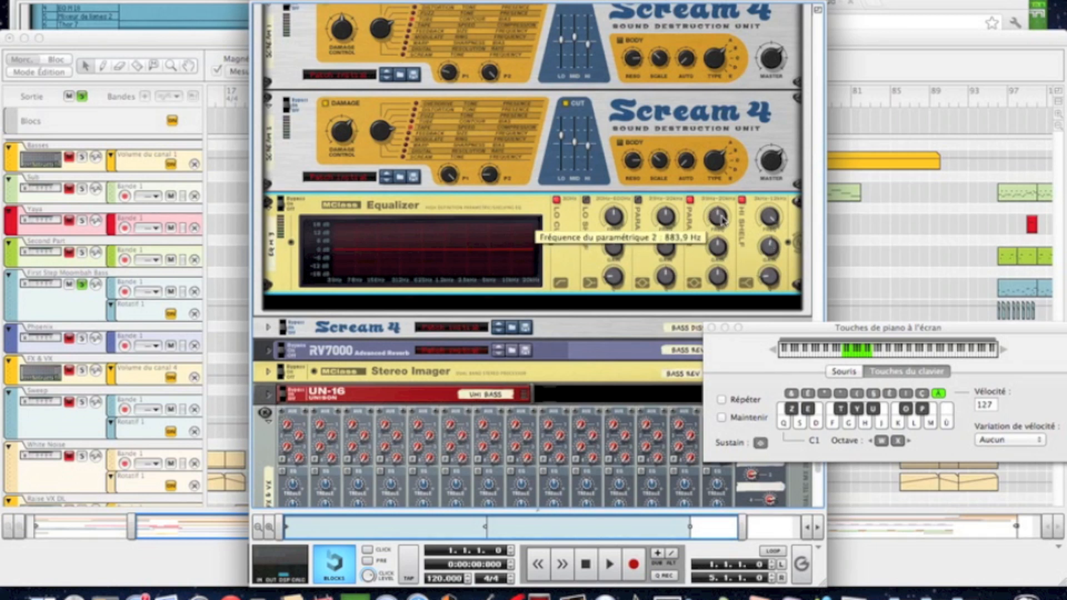
- Lower the equalizer's parametric 2 frequency, raise its gain slightly and reduce its Q for a gentle low-mid boost
drag(722, 219, 721, 225)
key(shift)
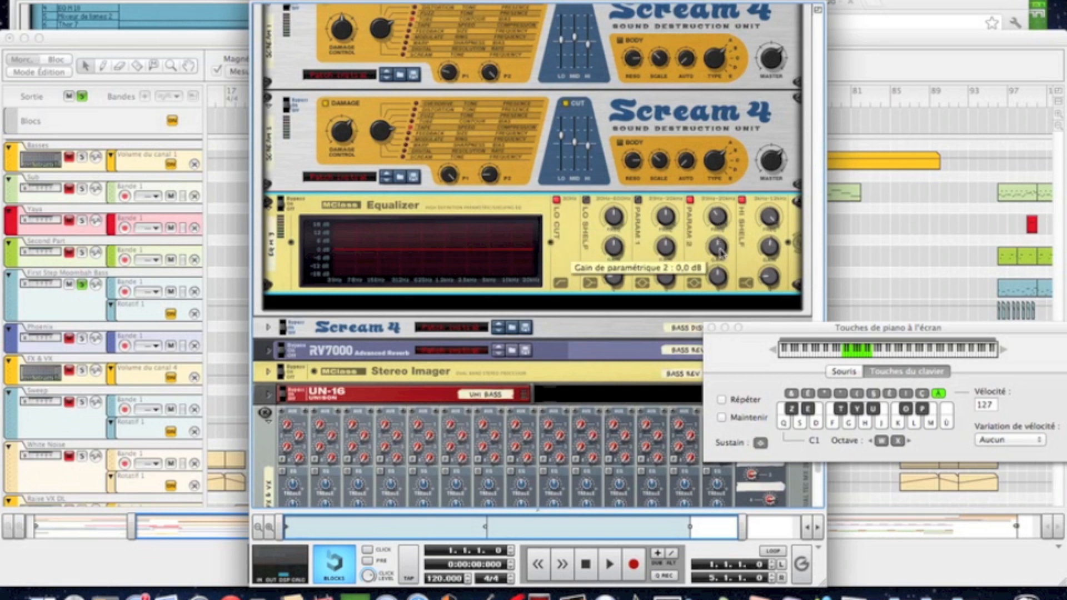
drag(721, 252, 722, 250)
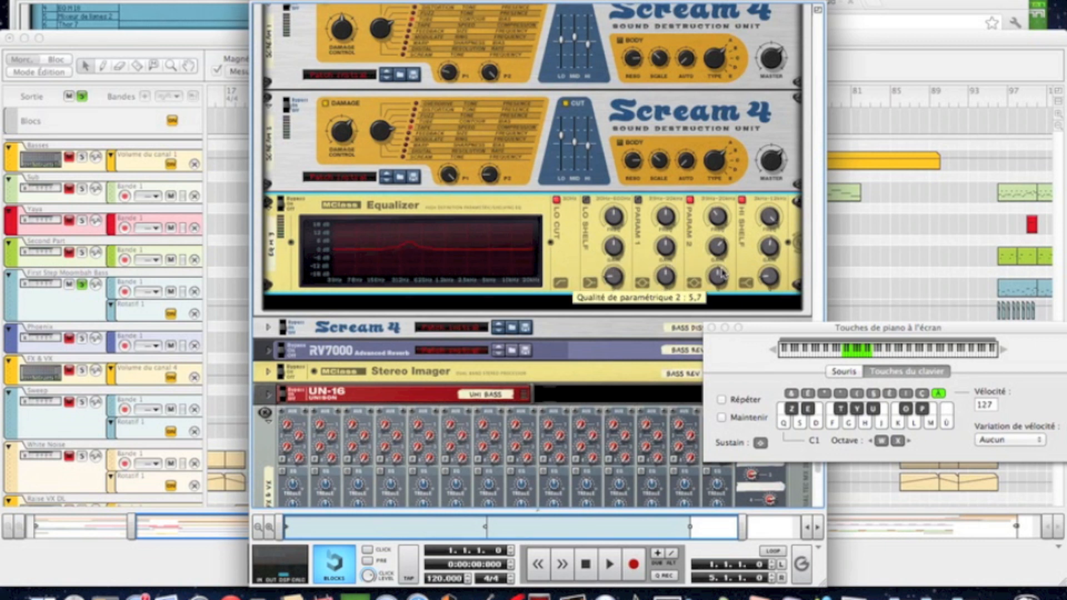
drag(717, 275, 717, 278)
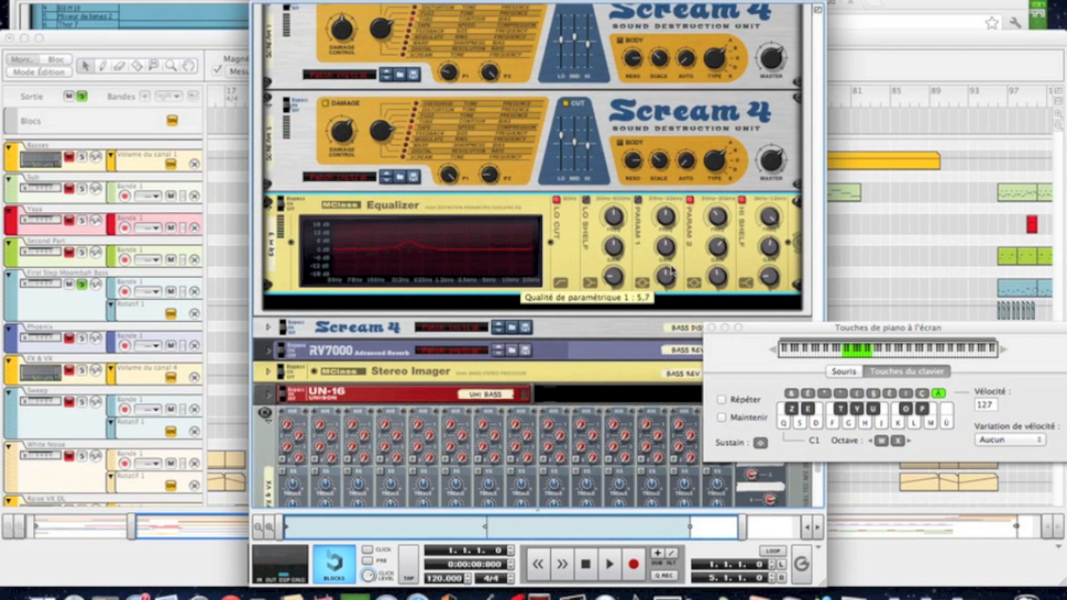
- Add a second MClass Equalizer below the first and enable its low cut, parametric 1 and parametric 2 bands
right_click(572, 242)
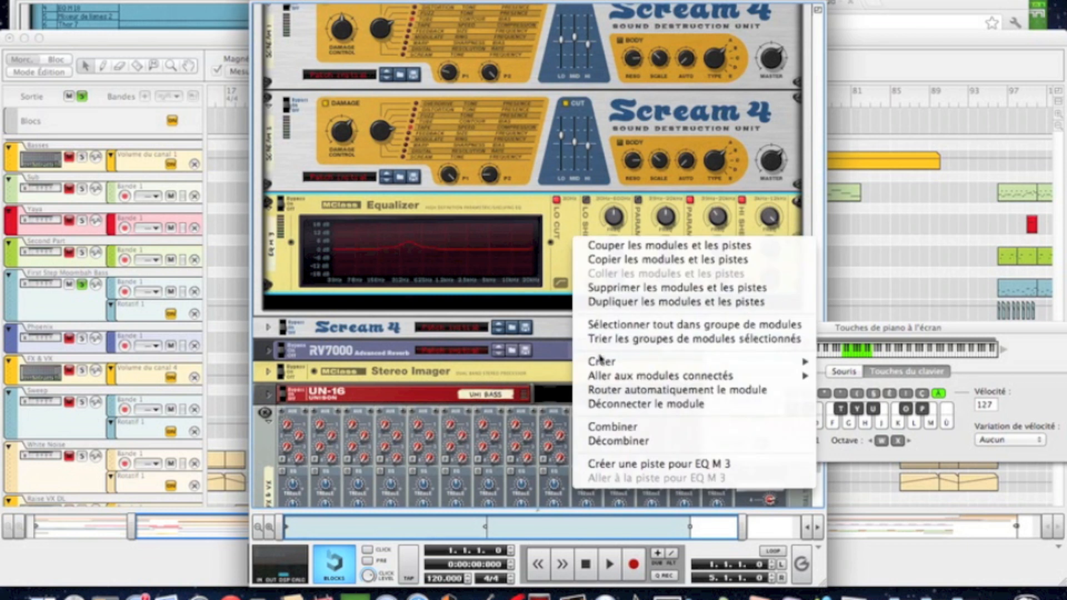
mouse_move(602, 364)
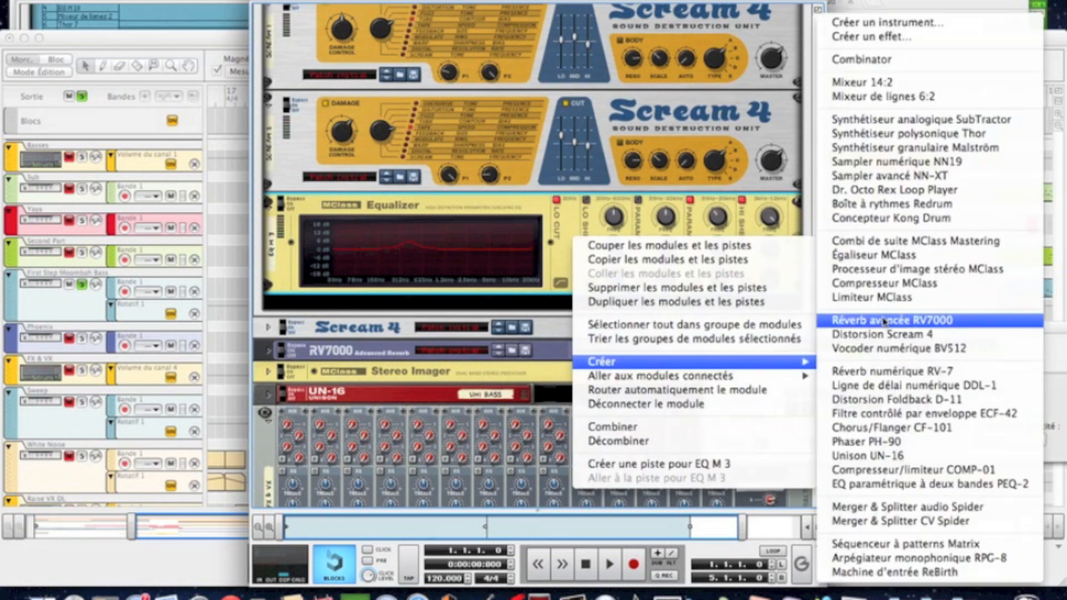
click(878, 258)
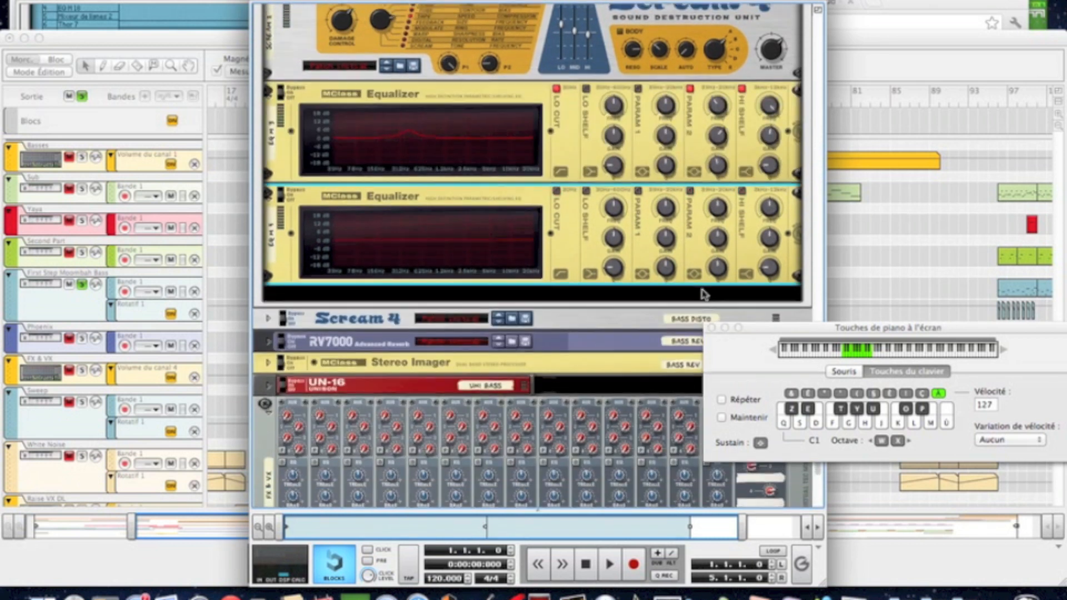
scroll(703, 293, down, 3)
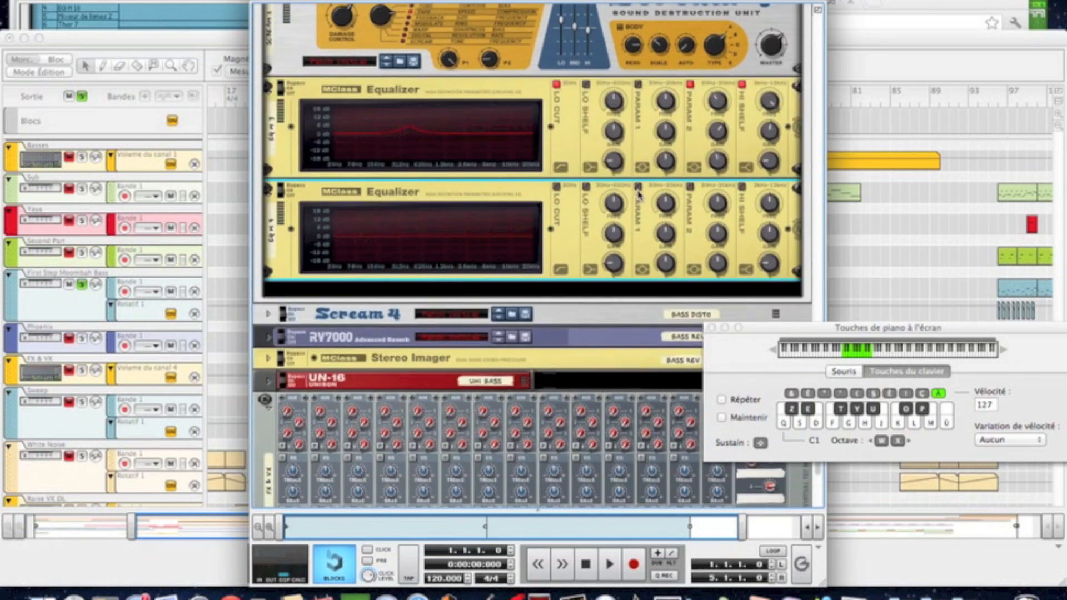
click(556, 187)
click(638, 186)
click(691, 188)
- Set parametric 1 of the second equalizer to 663.4 Hz and shape it into a narrow gain cut
mouse_move(662, 207)
drag(661, 207, 662, 209)
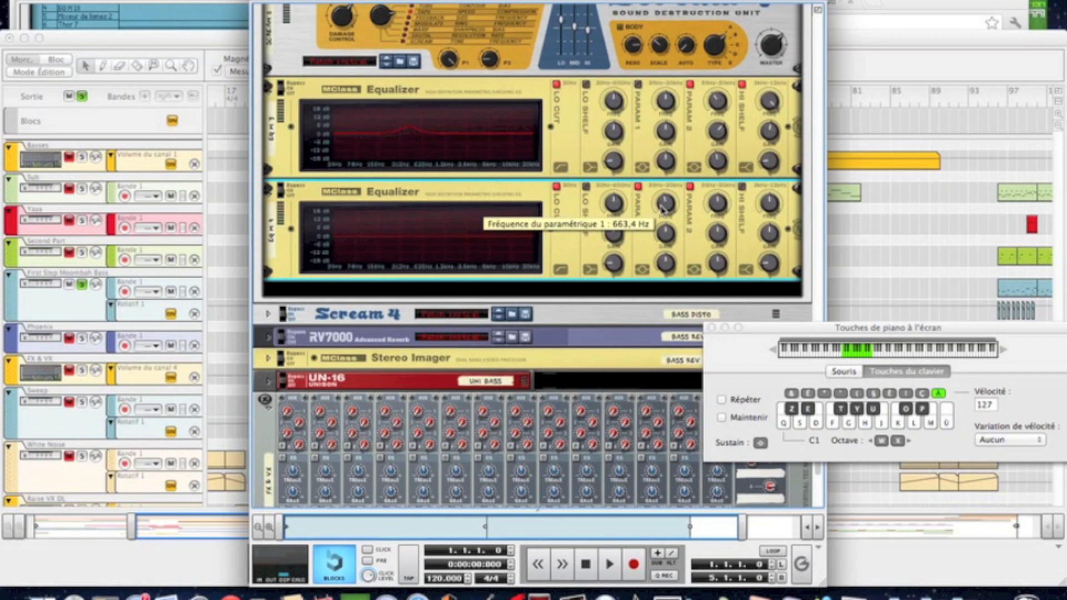
mouse_move(665, 232)
drag(666, 232, 668, 263)
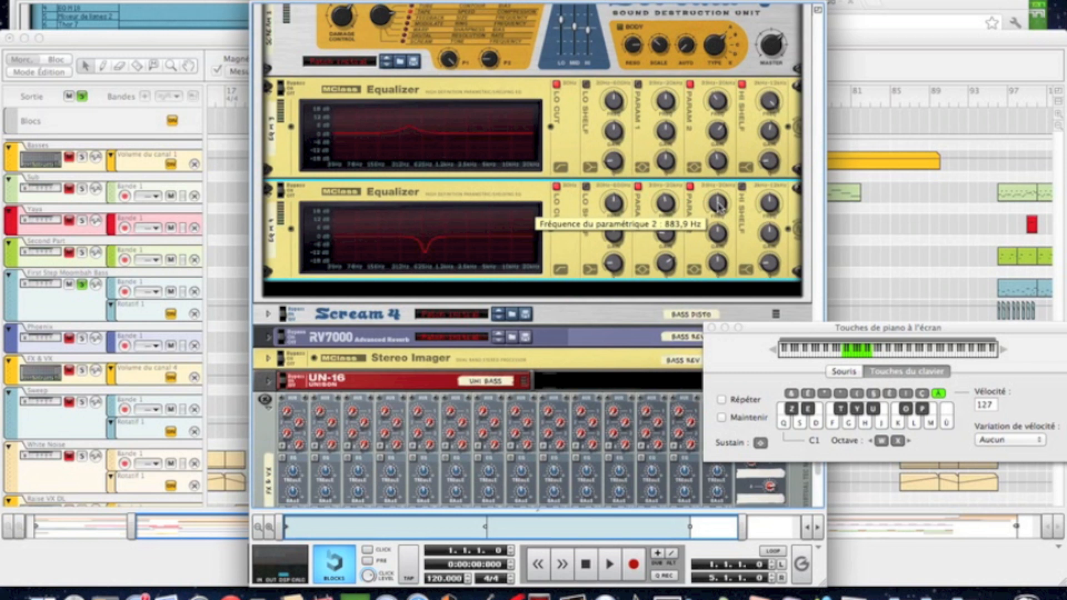
- Shape parametric 2 of the second equalizer into a gentle, wide boost in the high range by adjusting frequency, gain and Q
drag(719, 208, 716, 193)
key(Tab)
key(Tab)
mouse_move(721, 239)
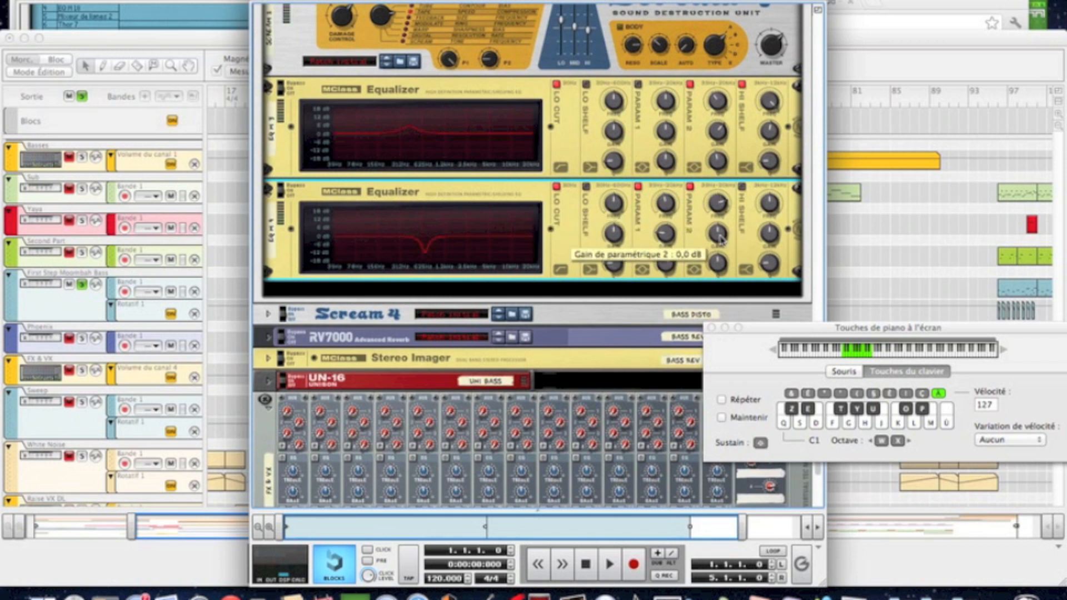
drag(720, 239, 720, 236)
mouse_move(719, 265)
drag(719, 266, 717, 271)
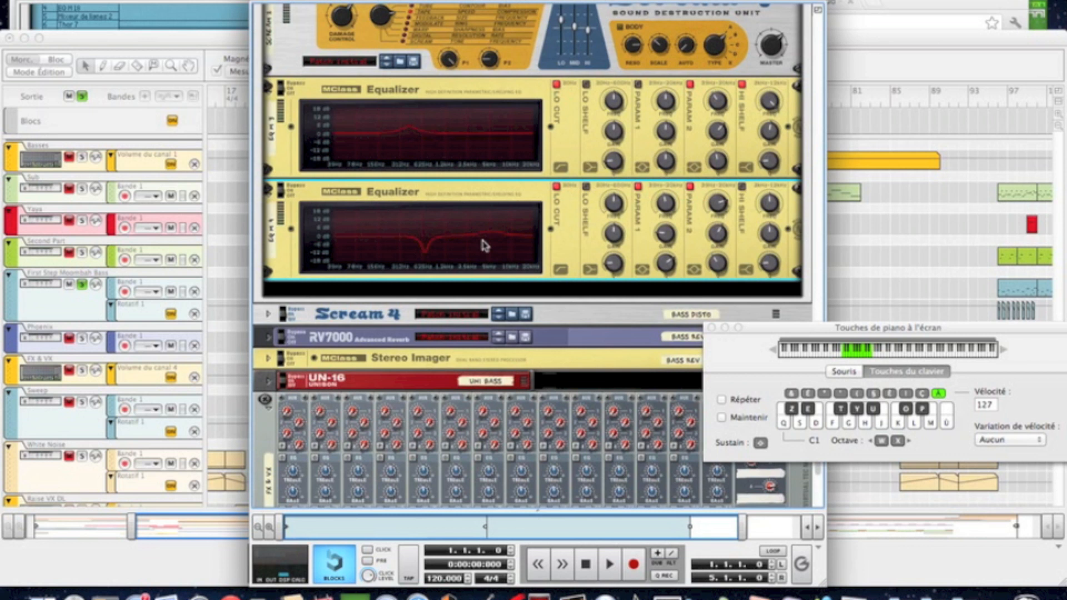
- Add an MClass Compressor below the second equalizer and adjust its input gain and threshold
right_click(449, 218)
mouse_move(472, 340)
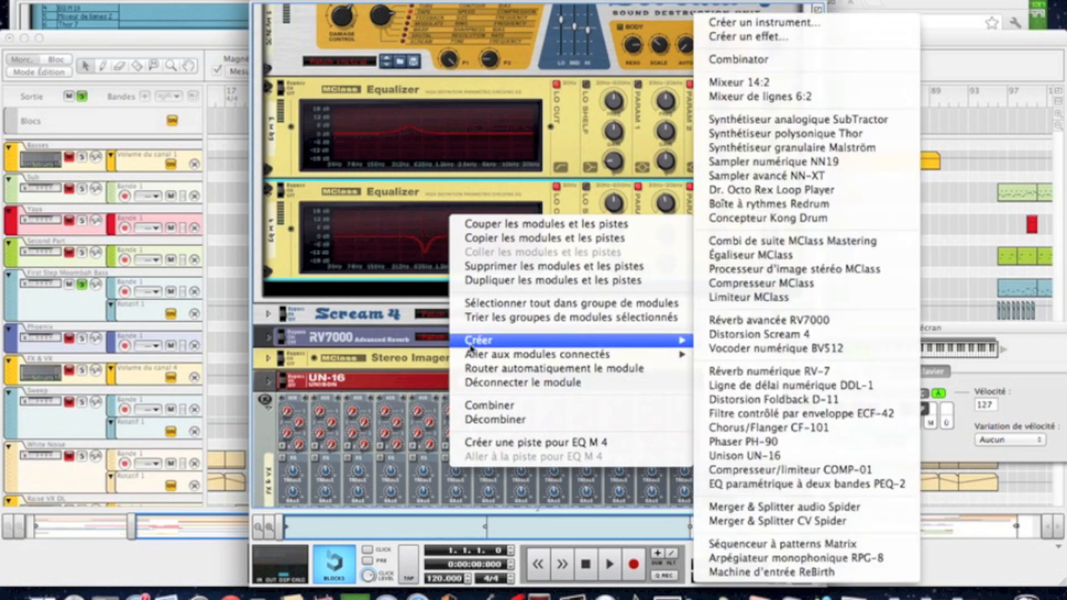
click(815, 285)
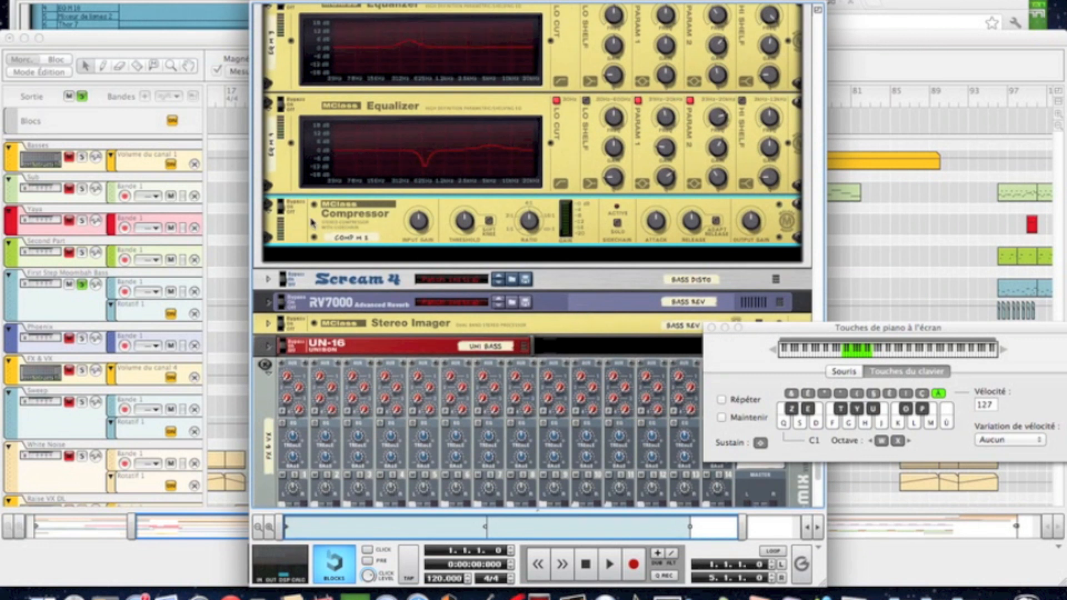
mouse_move(427, 228)
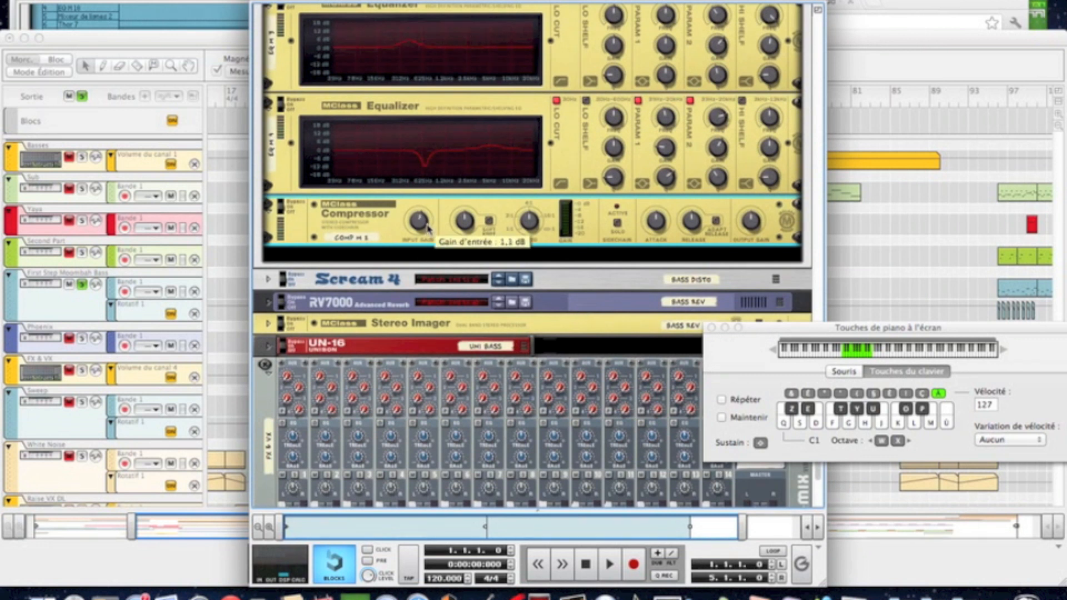
drag(427, 226, 464, 229)
key(shift)
mouse_move(471, 225)
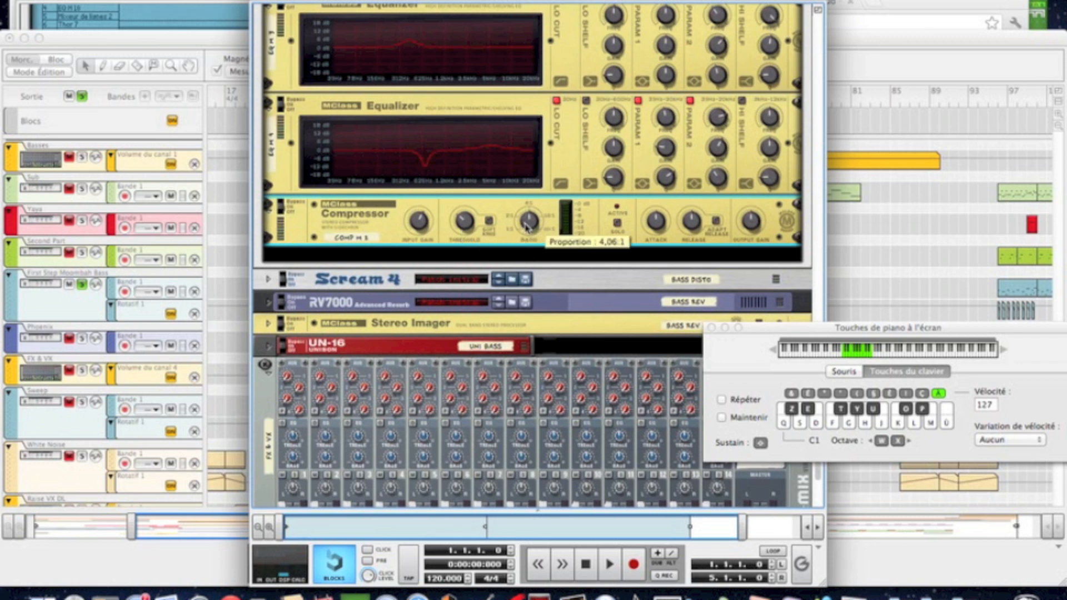
- Adjust the ratio, attack and release of the compressor below the equalizers and raise its output gain slightly
drag(526, 224, 526, 222)
mouse_move(653, 220)
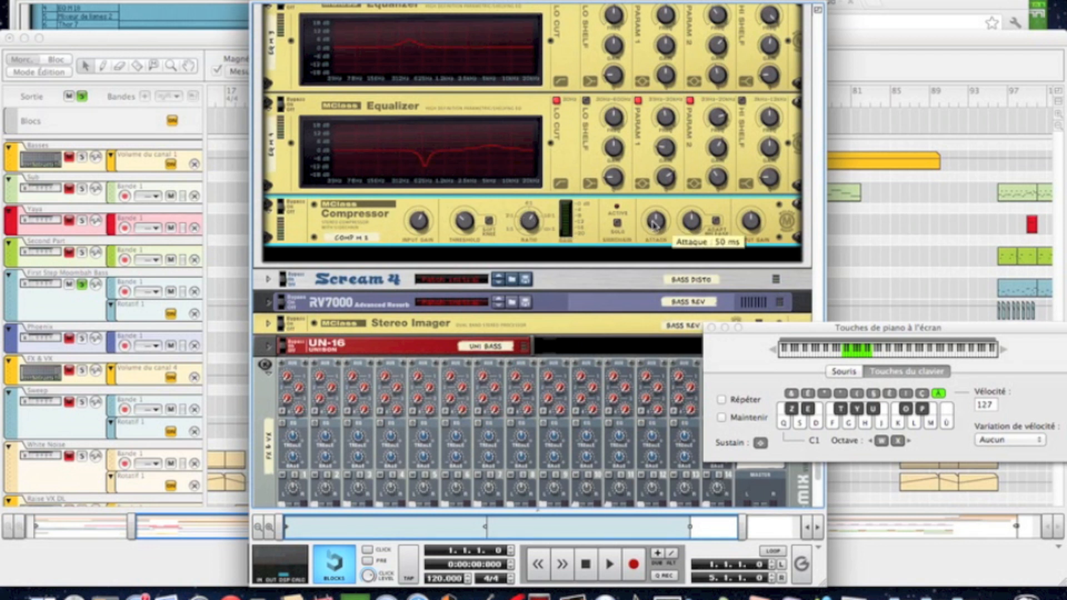
drag(654, 220, 654, 219)
drag(654, 218, 653, 216)
drag(686, 221, 688, 236)
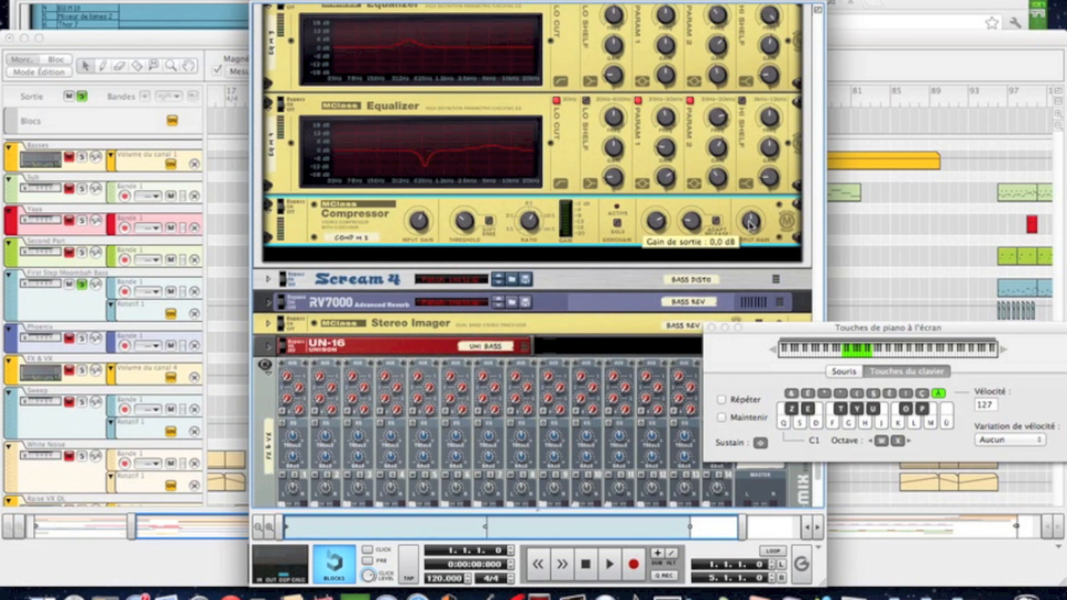
drag(750, 224, 750, 220)
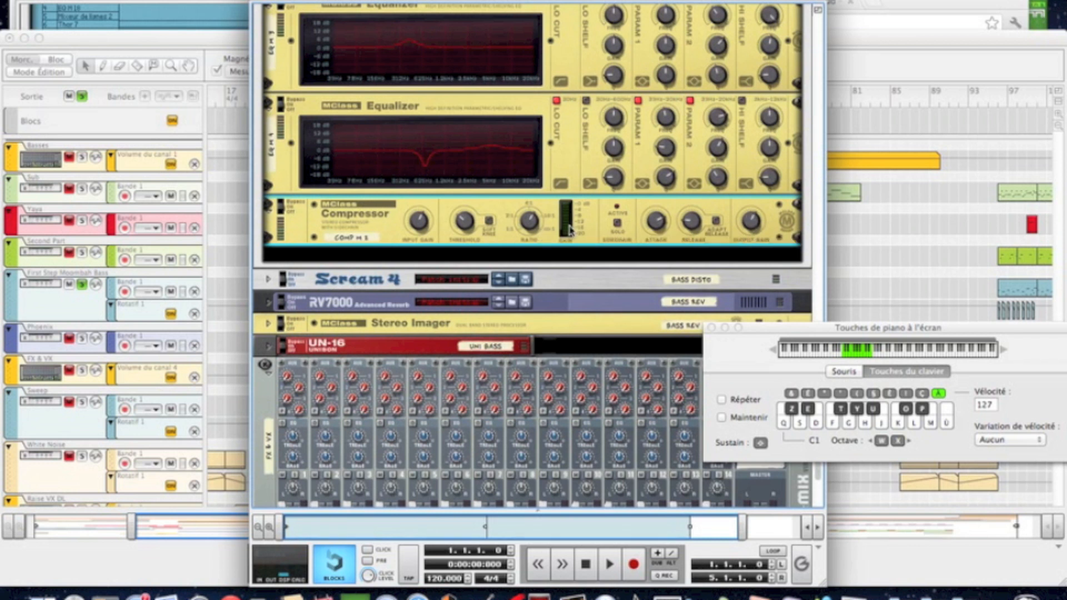
- Play a few notes to audition the bass with the new effects
key(s)
key(f)
key(s)
- Add another MClass Compressor directly below the Combinator's line mixer
scroll(527, 149, up, 15)
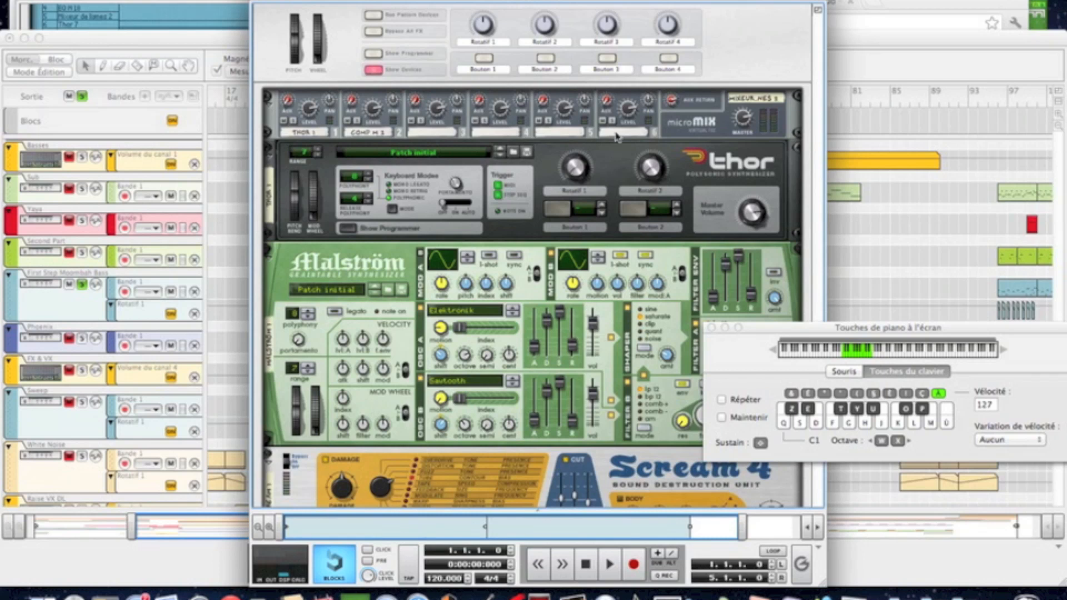
right_click(681, 110)
mouse_move(730, 233)
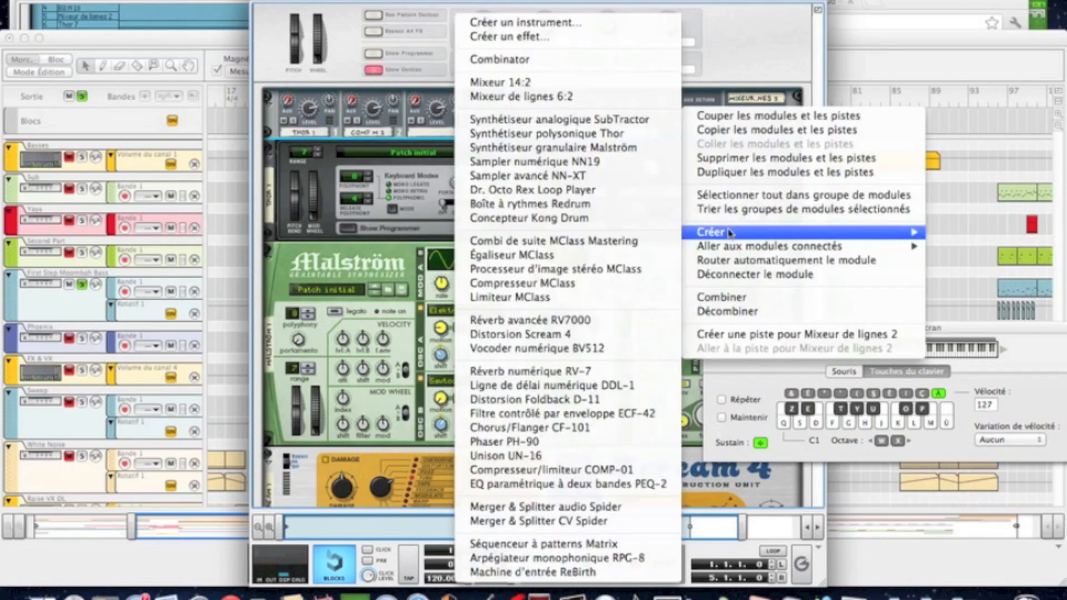
click(585, 284)
- Rewire the rear of the rack so the line mixer's stereo master output passes through the new compressor to the Combinator
key(Tab)
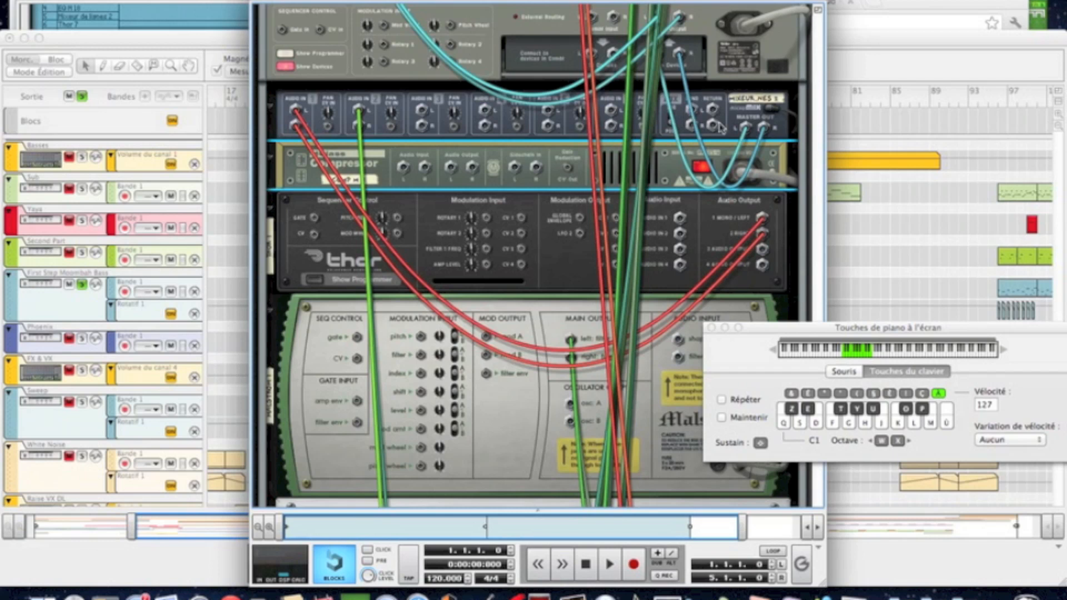
drag(746, 129, 452, 168)
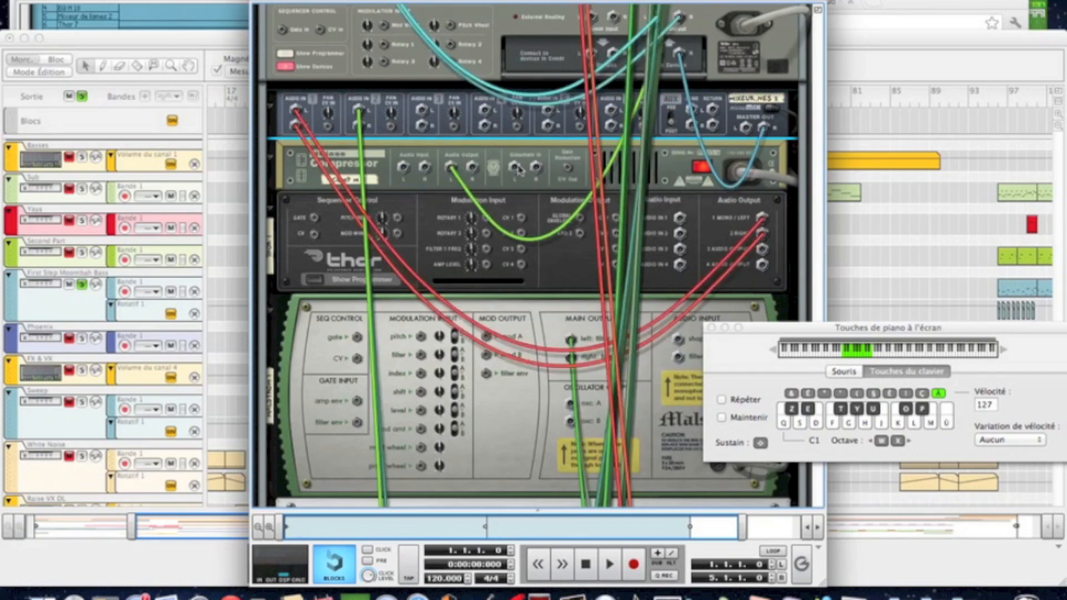
drag(754, 131, 473, 170)
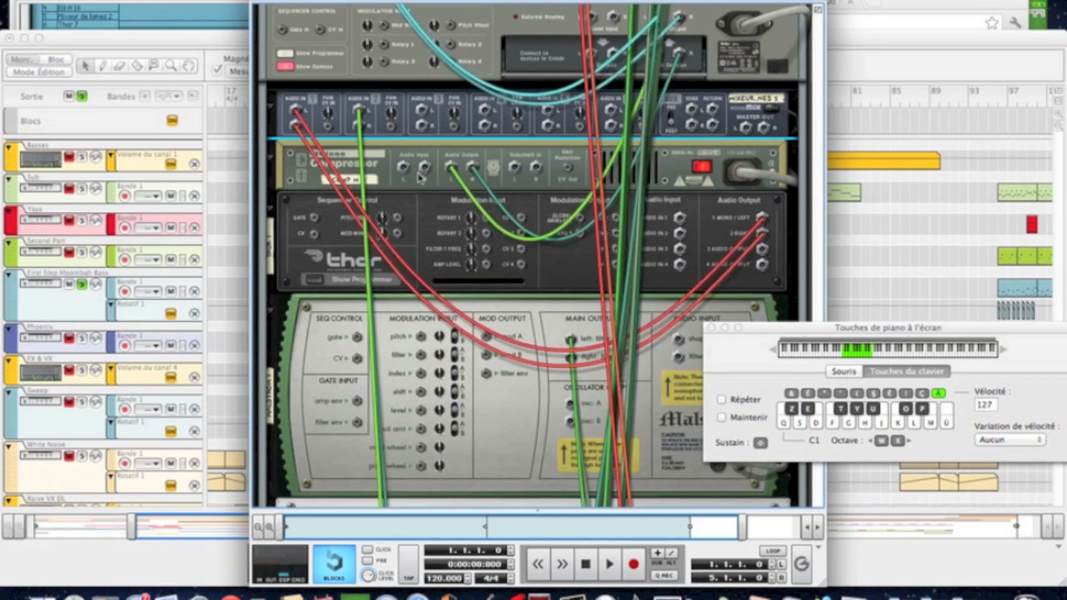
drag(403, 166, 744, 128)
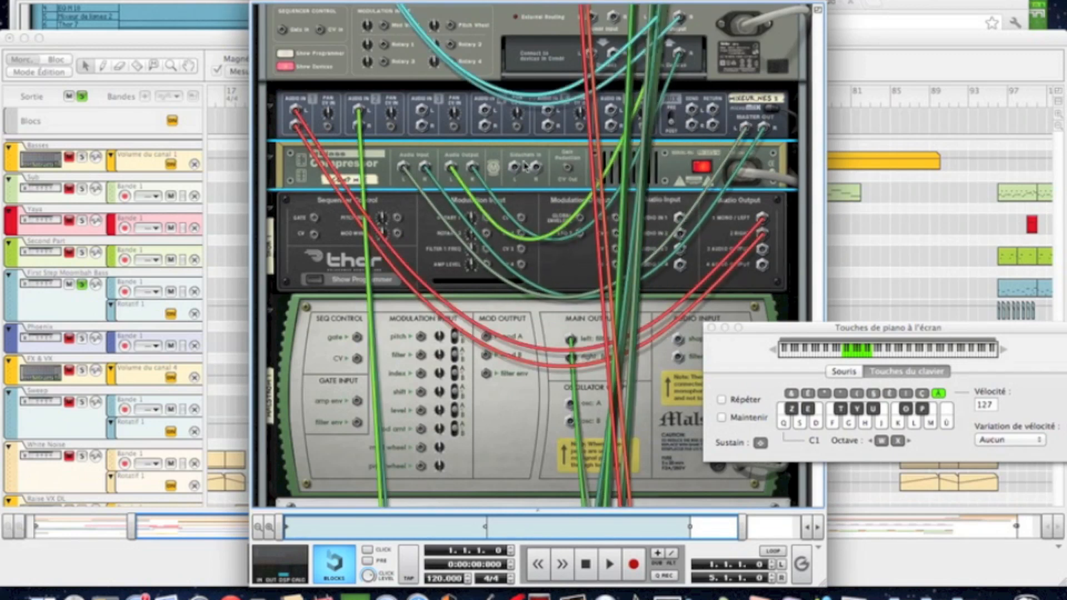
drag(516, 170, 592, 57)
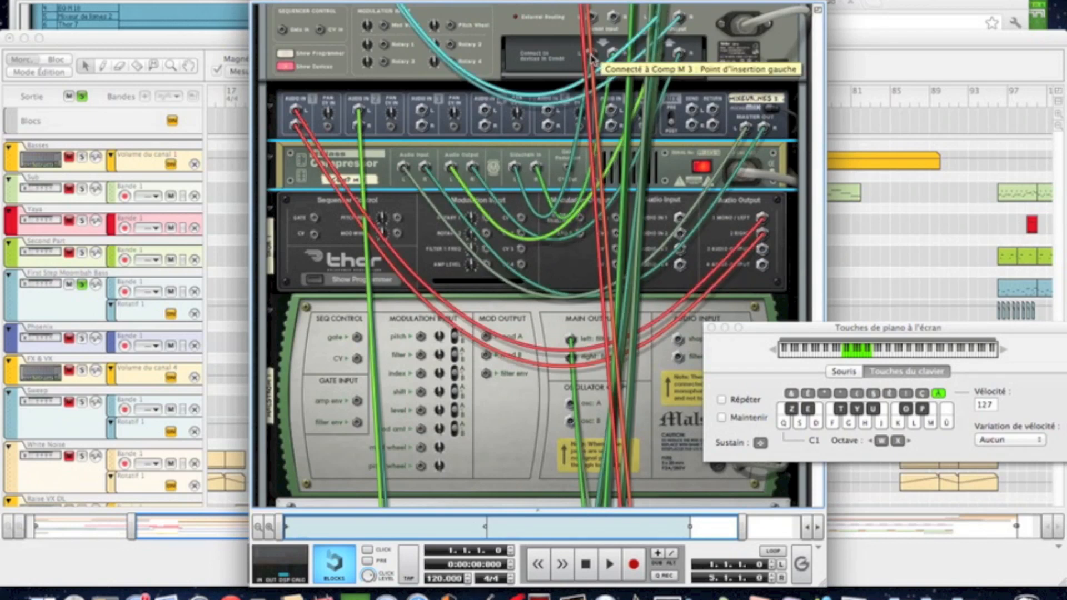
key(Tab)
key(Tab)
scroll(558, 92, up, 3)
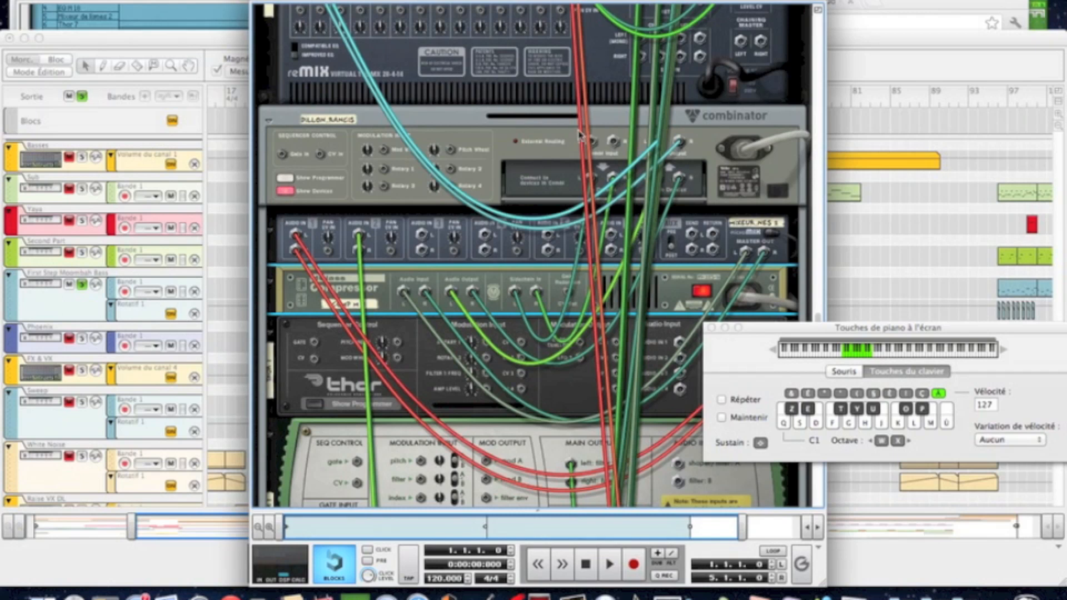
key(Tab)
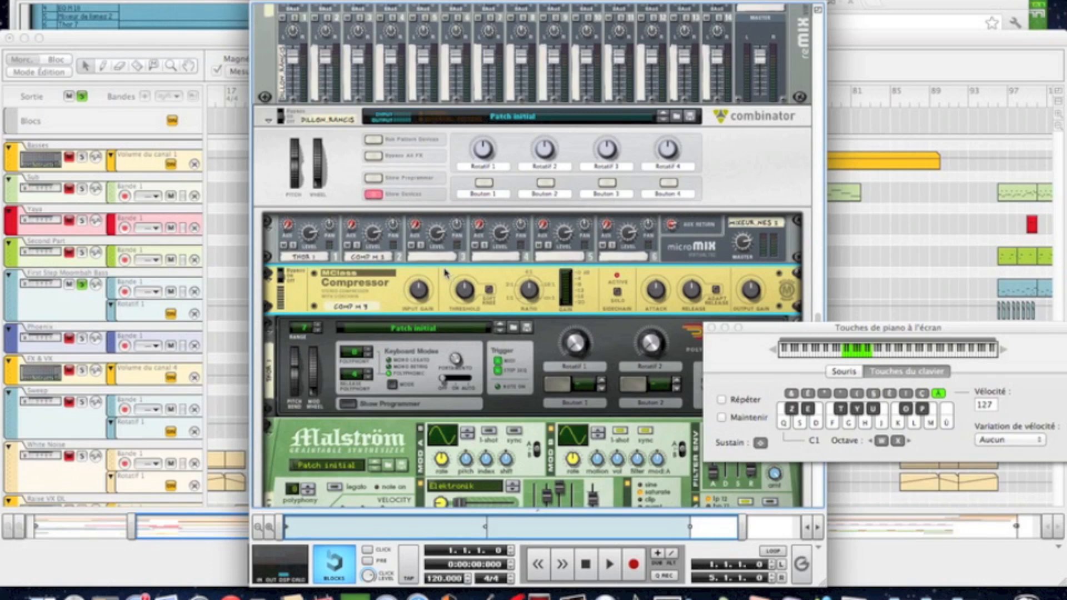
- Raise the input gain of the compressor below the line mixer and lower its threshold
mouse_move(426, 287)
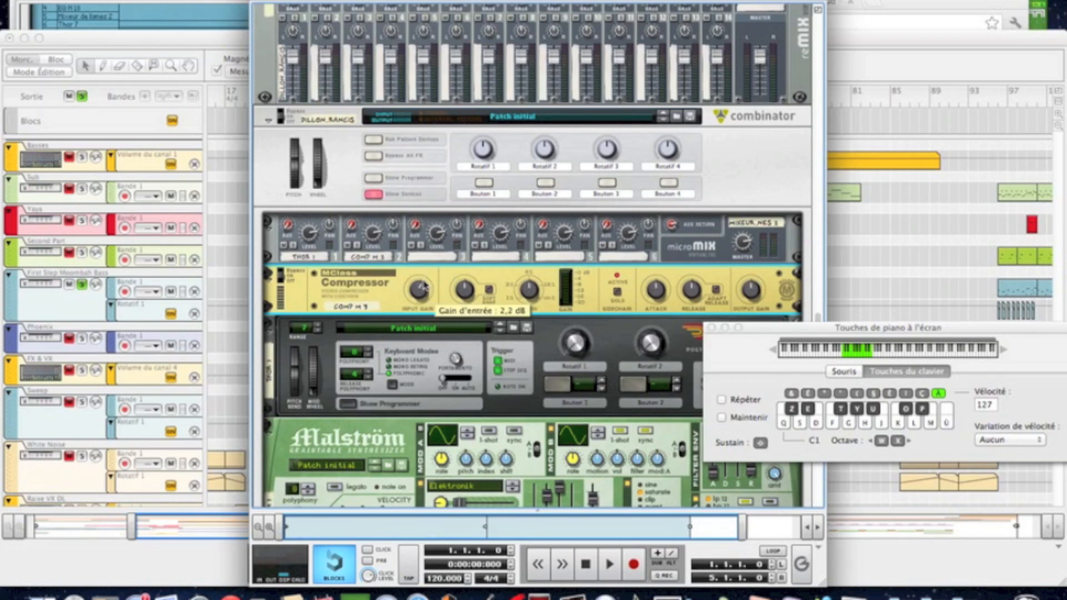
key(shift)
drag(465, 291, 446, 368)
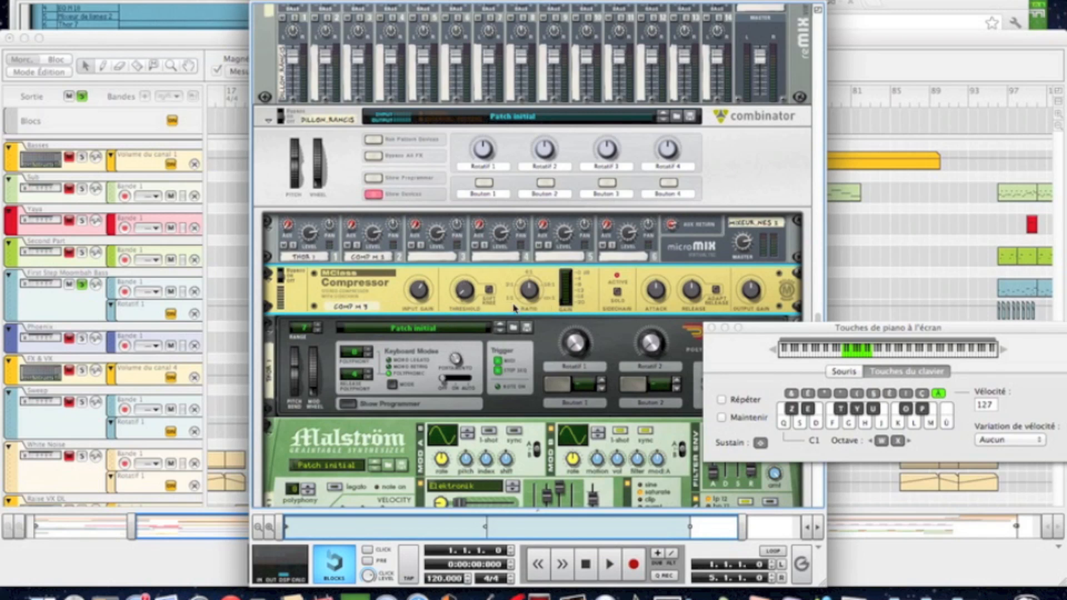
- Adjust the ratio, attack and release of the MClass Compressor below the line mixer
drag(528, 294, 528, 285)
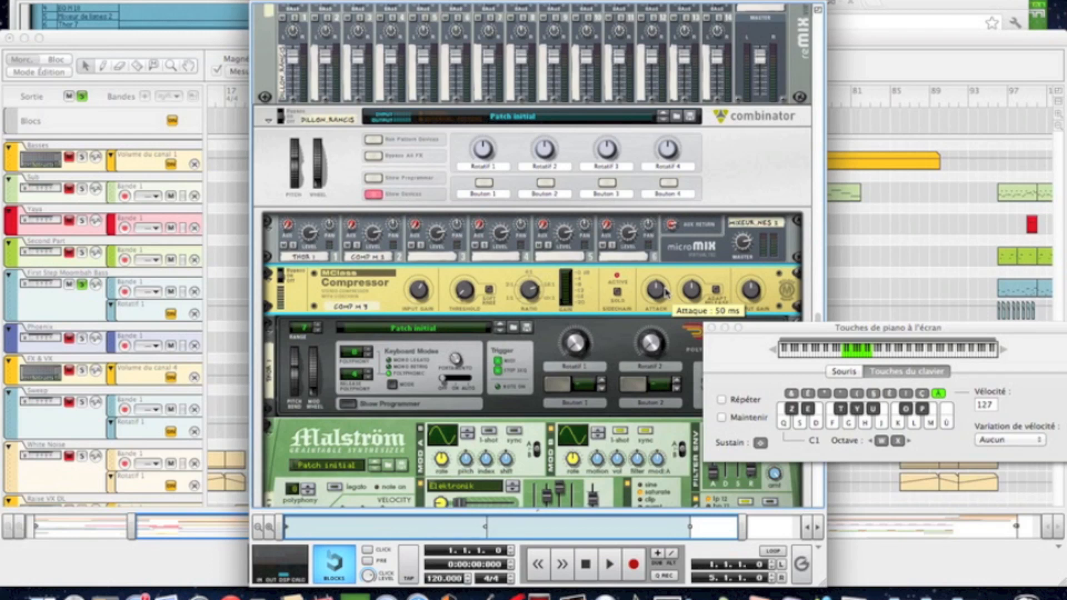
drag(663, 292, 664, 307)
mouse_move(696, 295)
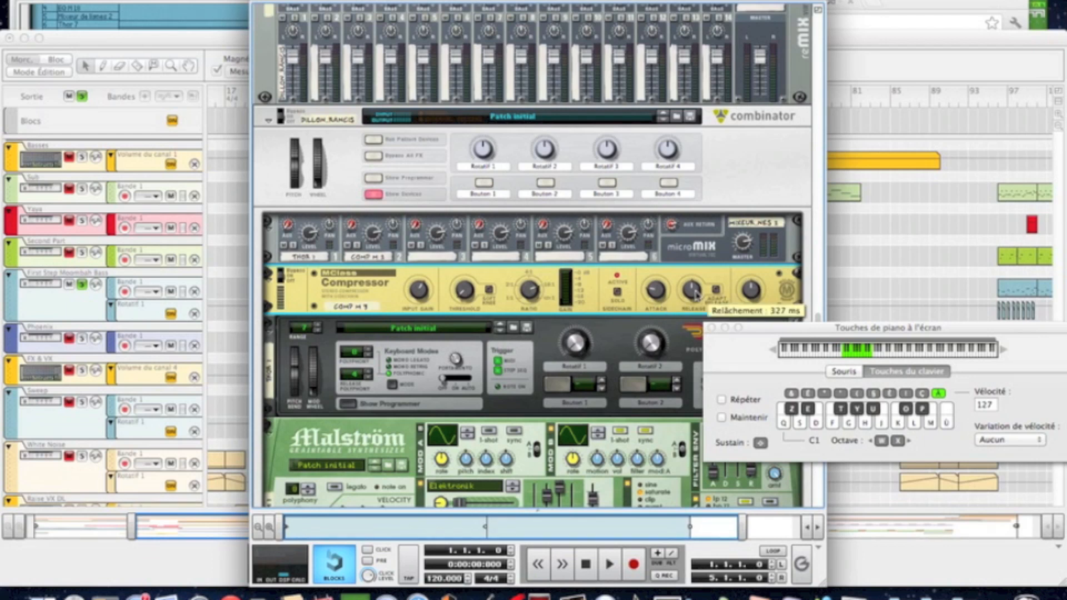
drag(696, 295, 693, 289)
- Add a Scream 4 distortion directly below the line mixer's MClass Compressor
right_click(614, 290)
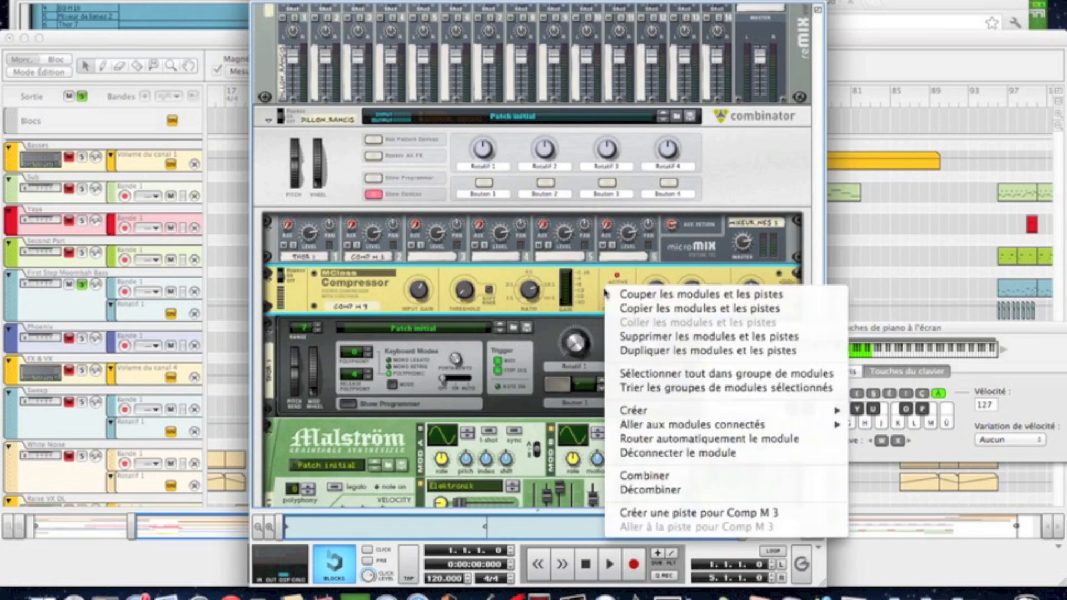
mouse_move(629, 411)
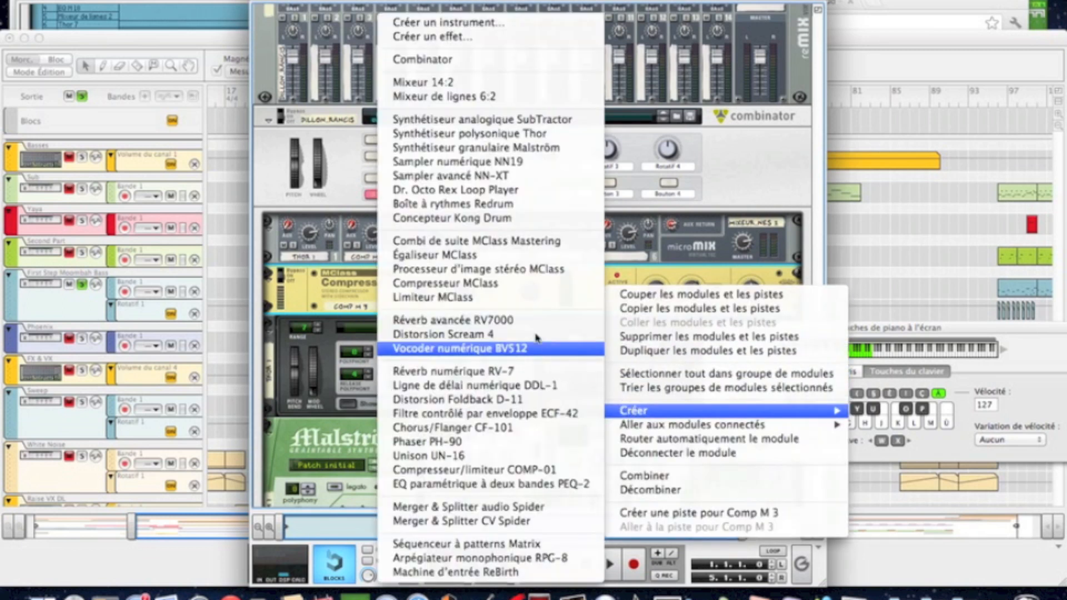
click(518, 334)
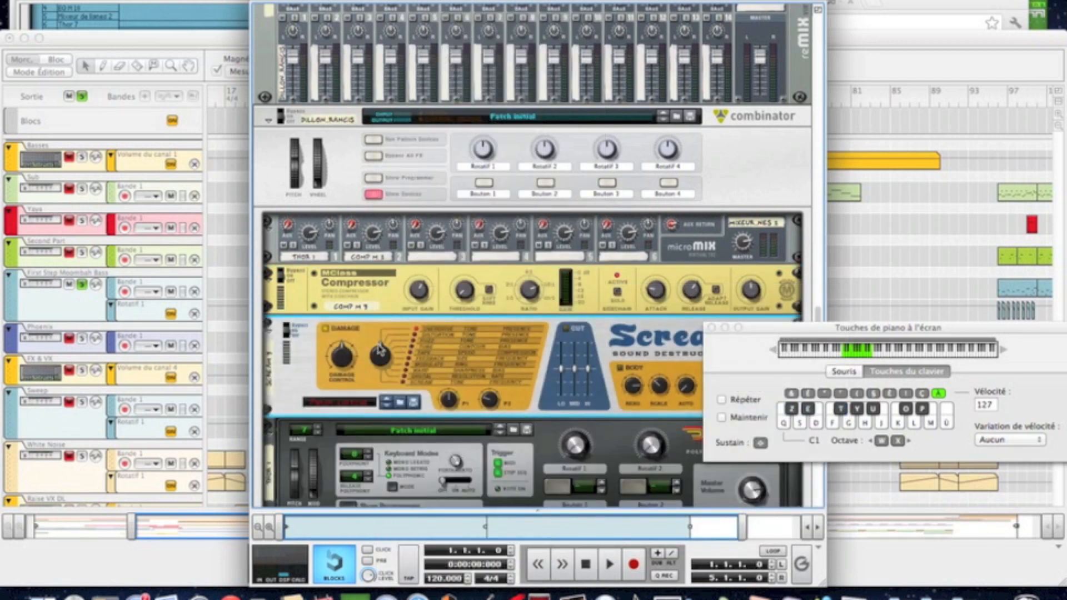
- Set P1 of the new Scream 4 to 67 and raise P2
mouse_move(349, 363)
mouse_move(449, 405)
scroll(449, 400, up, 6)
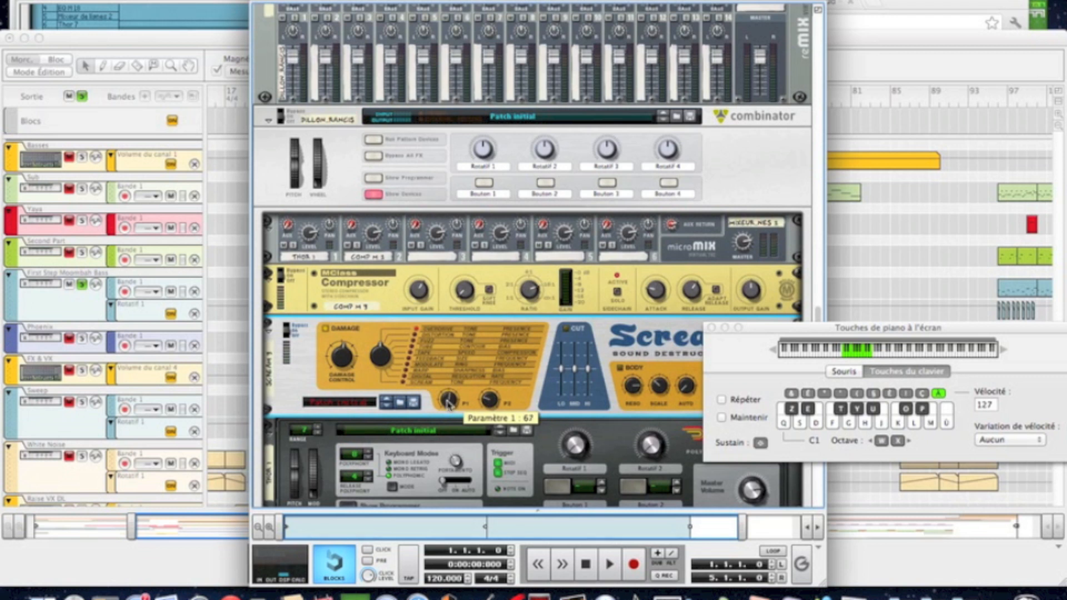
mouse_move(490, 410)
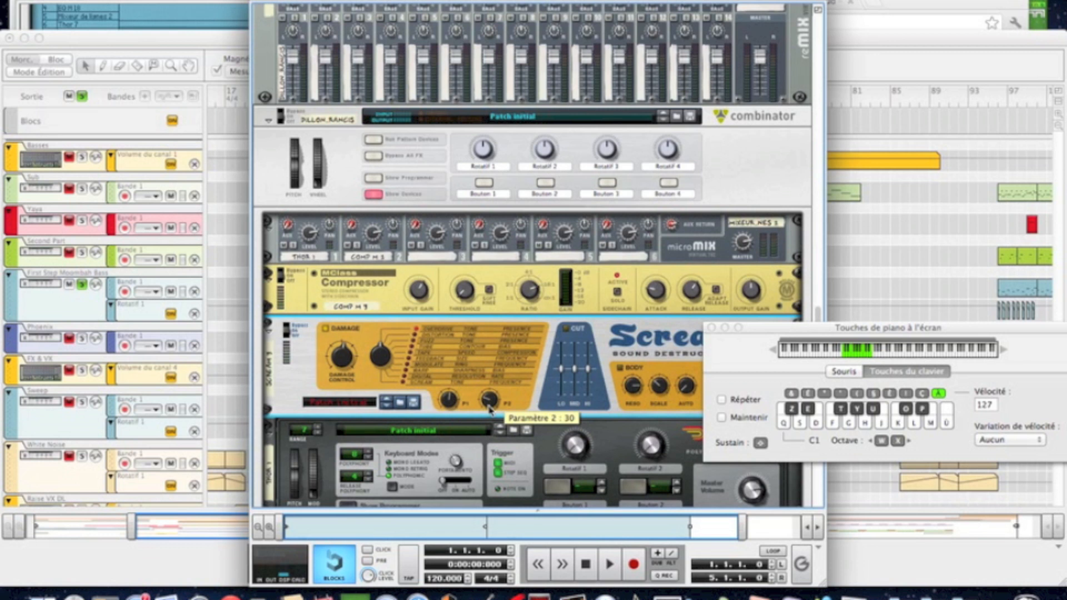
drag(488, 405, 478, 391)
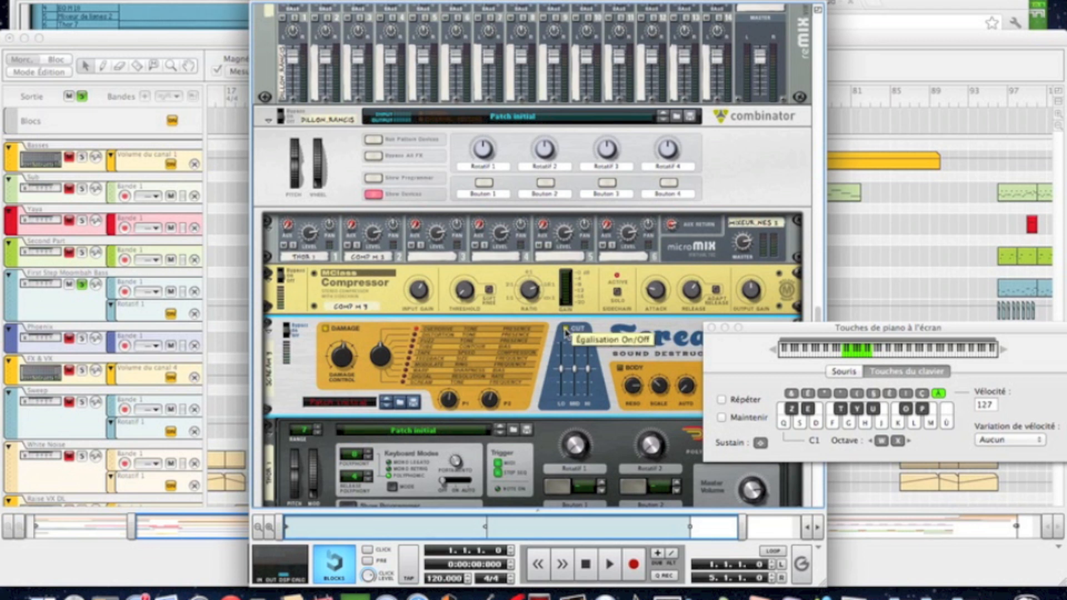
- Enable the Scream 4's Cut section, set its mid band to 5 and lower the high band
drag(561, 373, 562, 374)
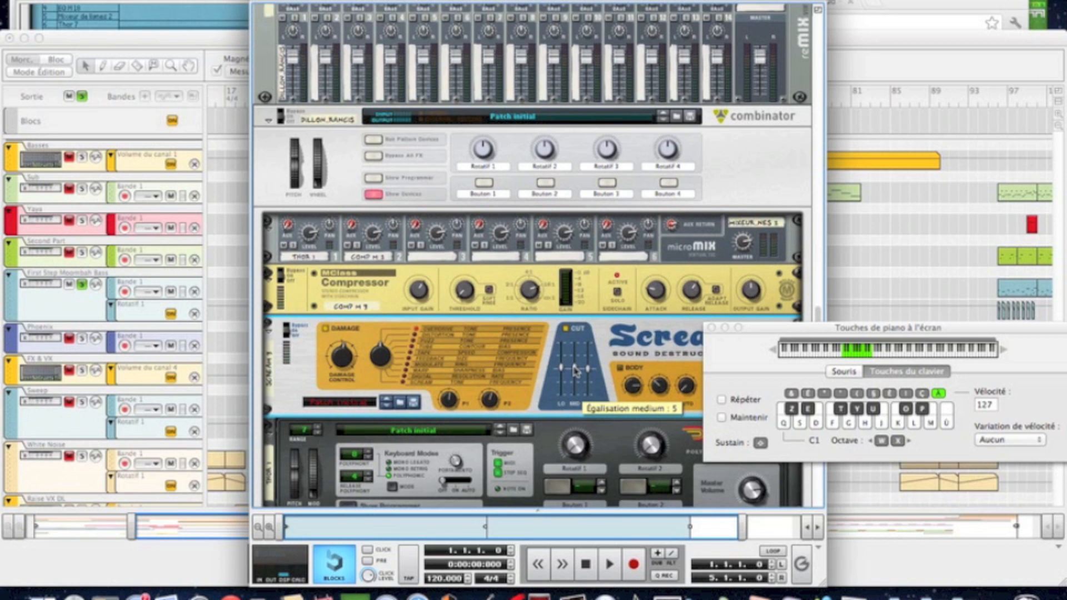
key(Tab)
key(Tab)
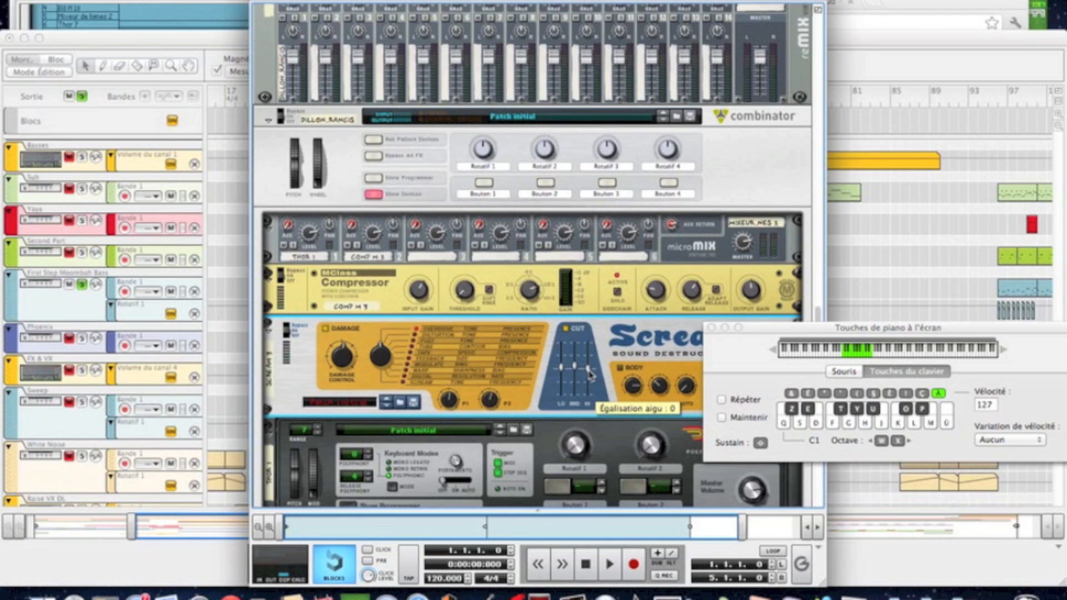
drag(590, 376, 591, 379)
- Play test notes through the Scream 4 and turn on its Body section
key(Tab)
key(s)
key(f)
key(s)
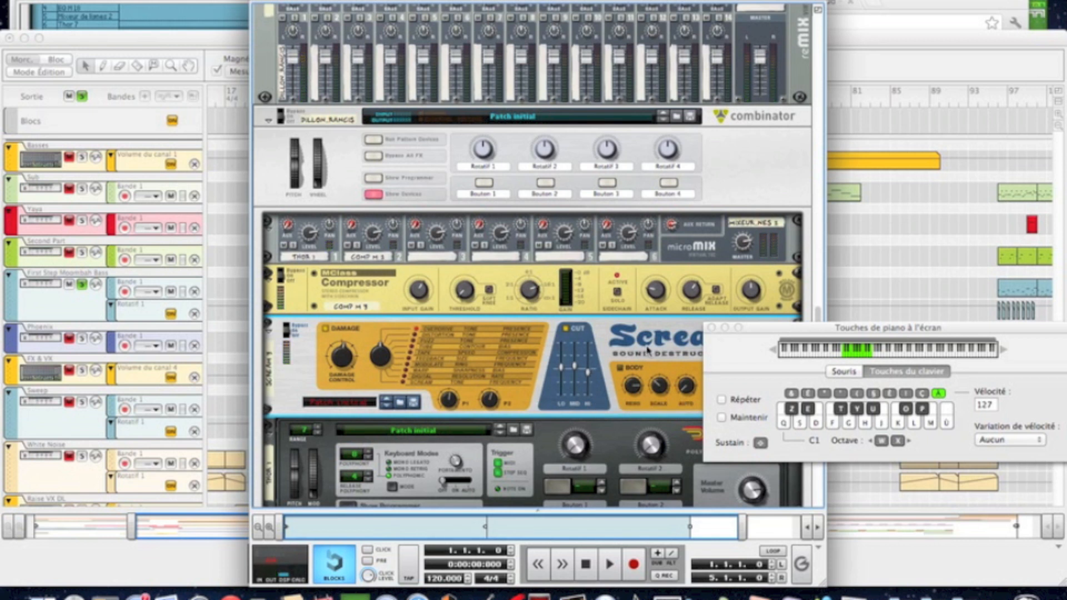
scroll(647, 350, down, 5)
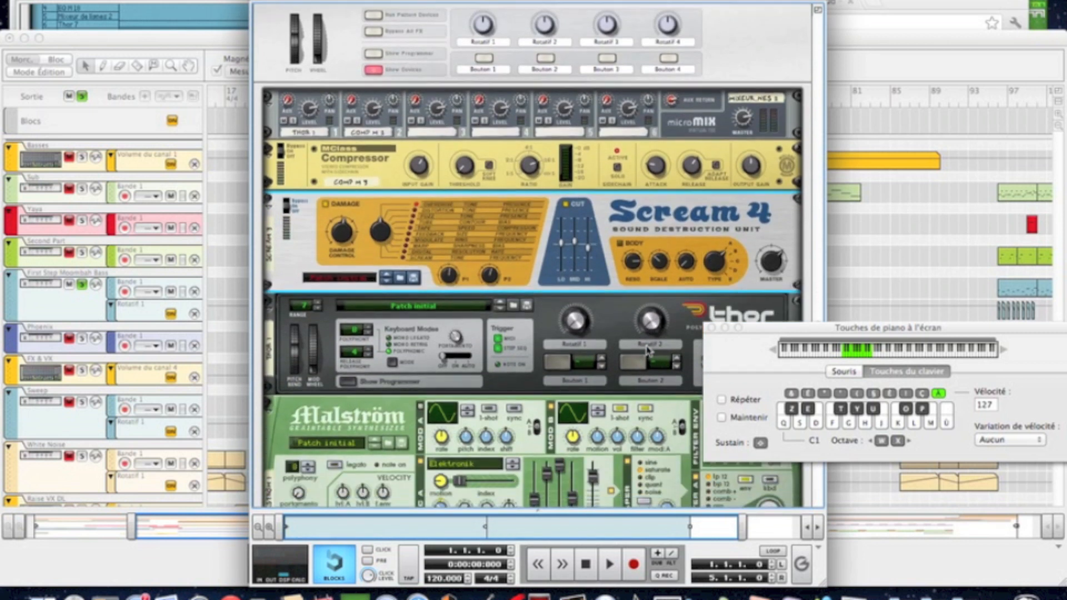
click(619, 247)
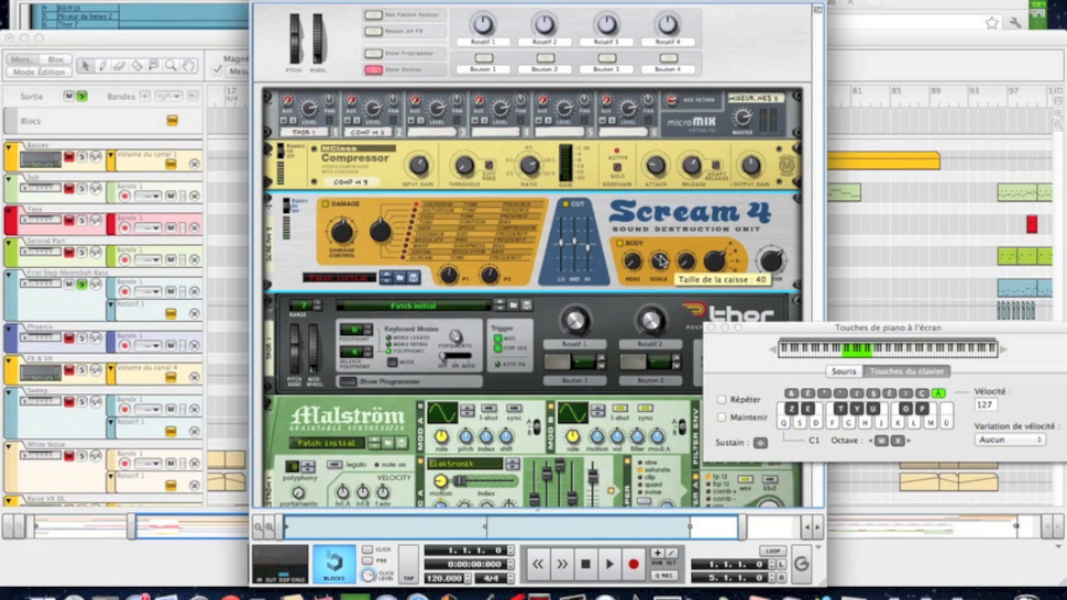
- Add a second Scream 4 distortion directly below the first one under the compressor
right_click(710, 215)
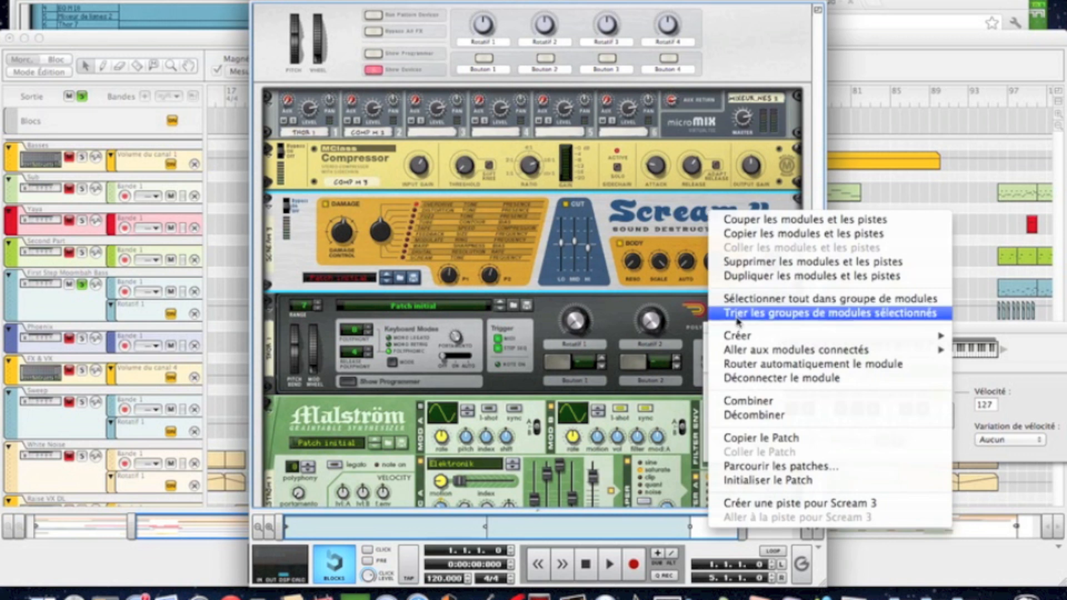
mouse_move(743, 336)
click(701, 337)
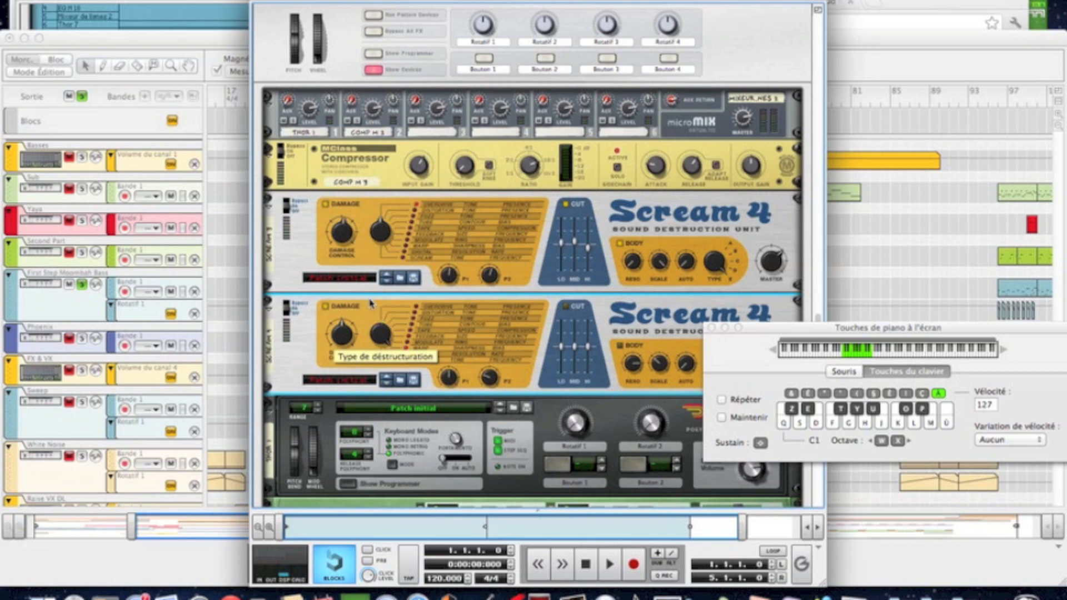
- Lower the second Scream 4's damage control and adjust P1 and P2 while playing test notes
drag(343, 336, 339, 343)
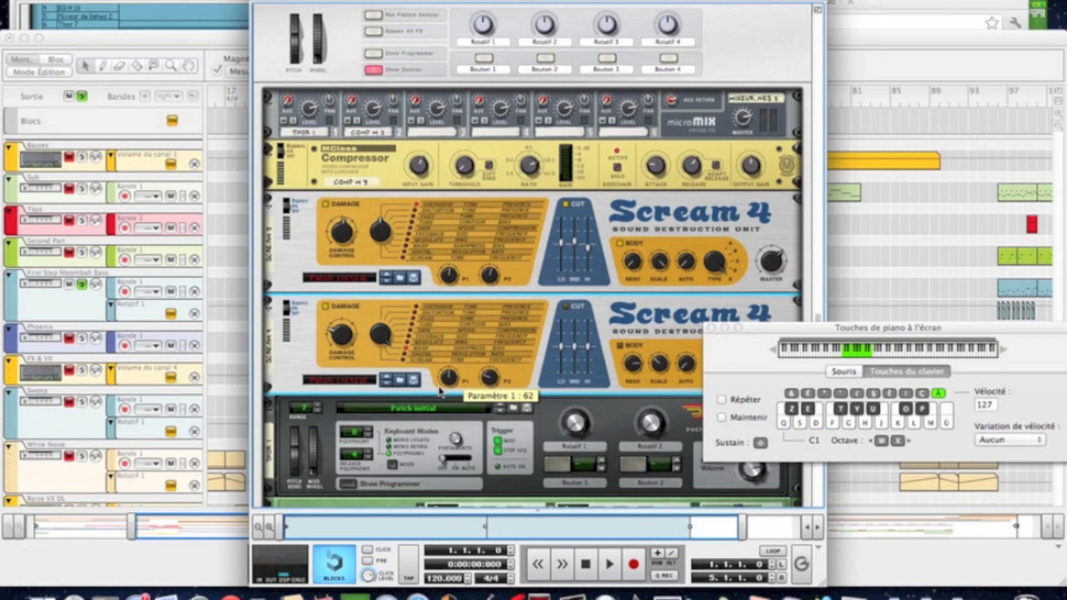
key(s)
key(f)
key(s)
mouse_move(440, 392)
mouse_down()
mouse_move(451, 384)
mouse_move(454, 398)
mouse_move(448, 385)
mouse_up()
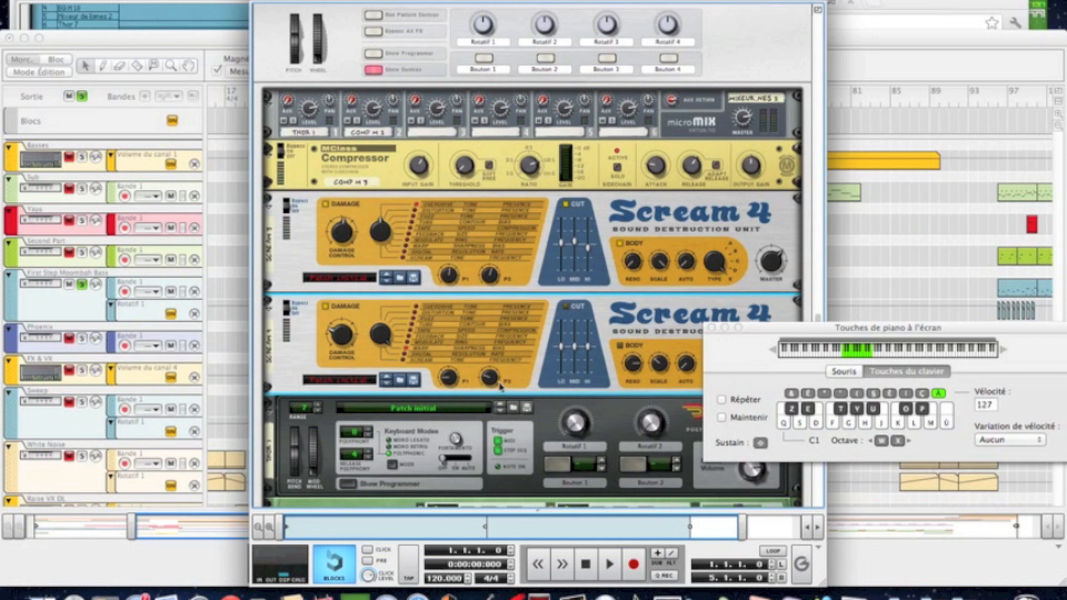
mouse_move(494, 378)
drag(493, 379, 484, 346)
- Turn on the second Scream 4's Cut section and raise its high band to 15
click(565, 308)
mouse_move(589, 355)
drag(588, 353, 587, 347)
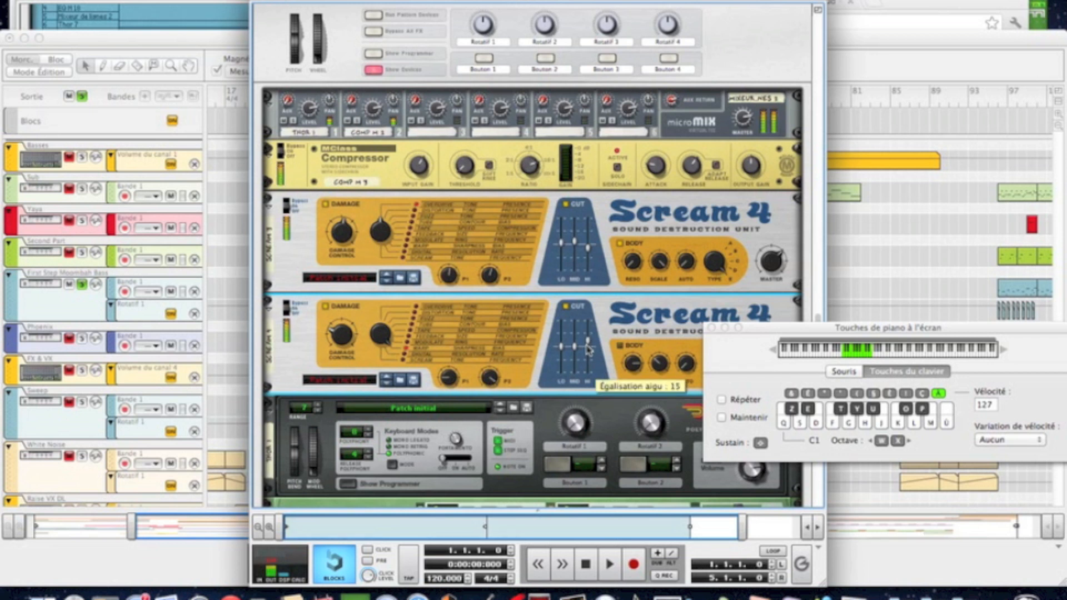
- Add an MClass Equalizer below the second Scream 4, with Param 2 active at 20 kHz and its gain lowered
scroll(649, 333, down, 2)
scroll(648, 333, up, 3)
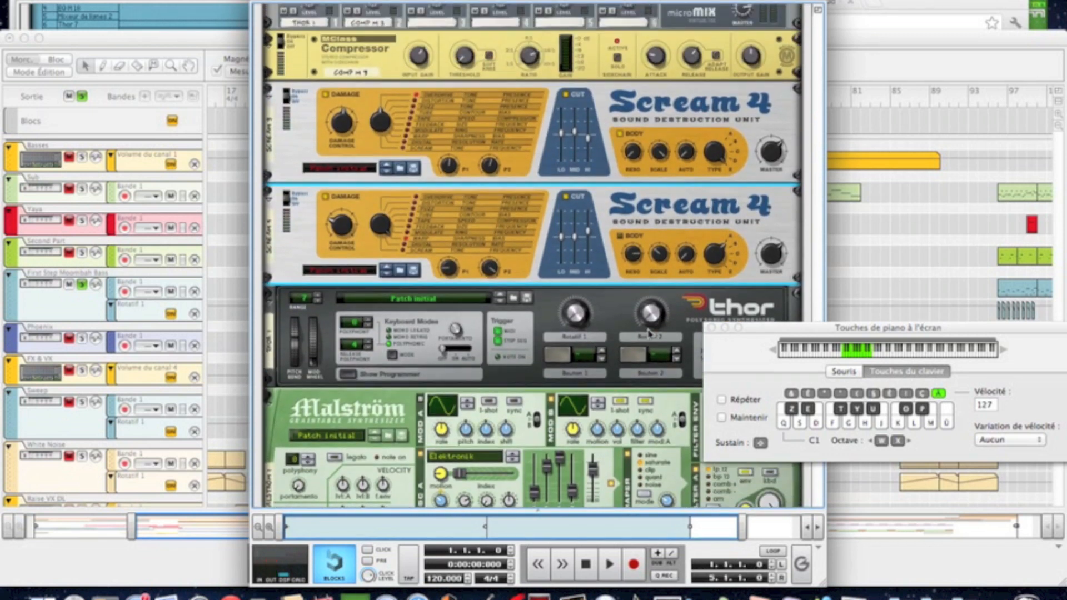
right_click(658, 245)
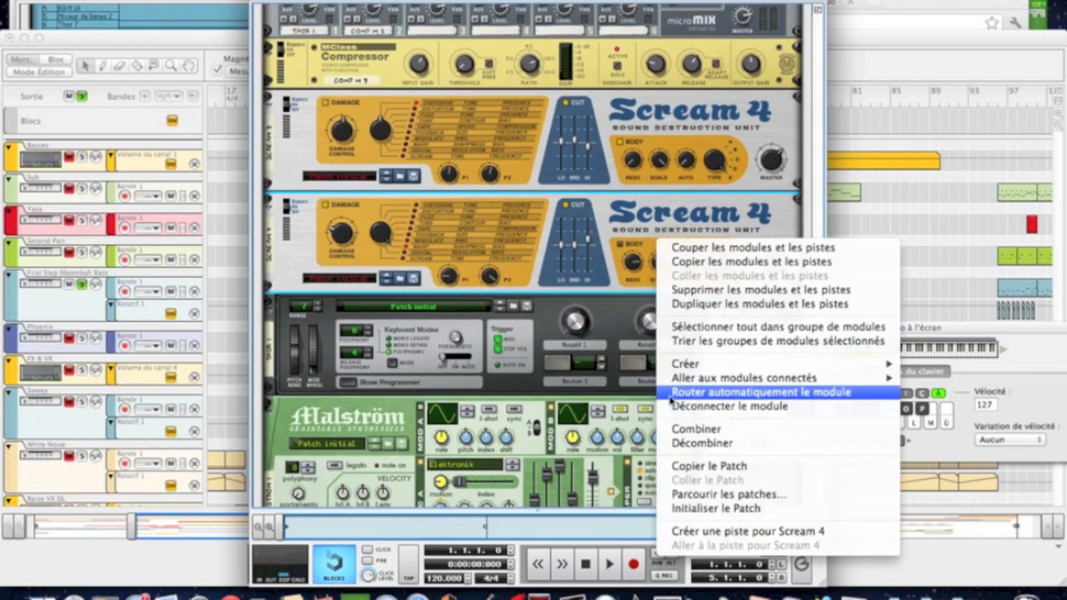
mouse_move(683, 364)
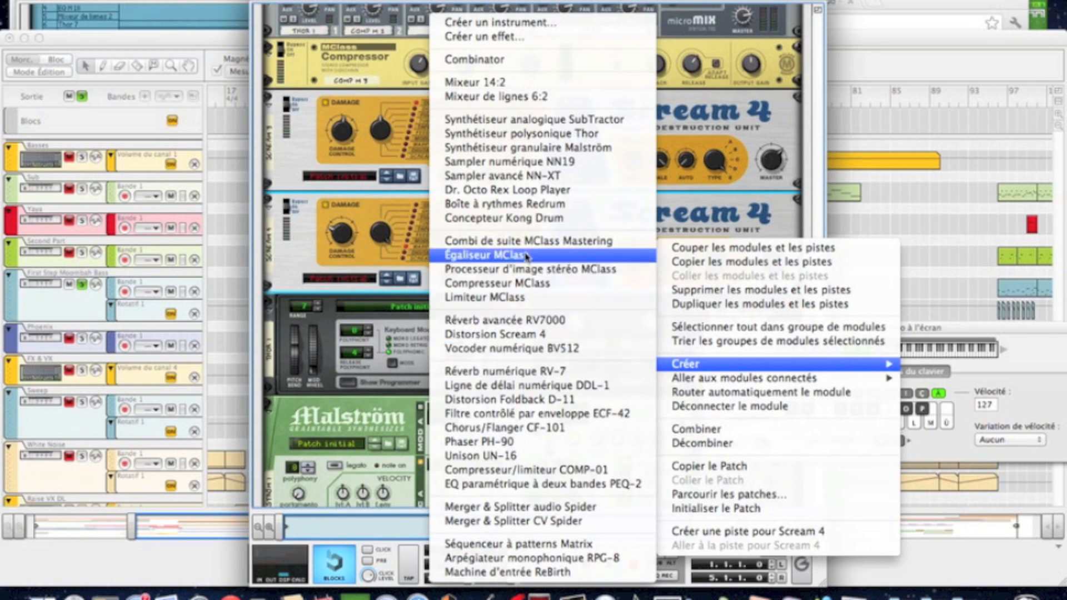
click(555, 255)
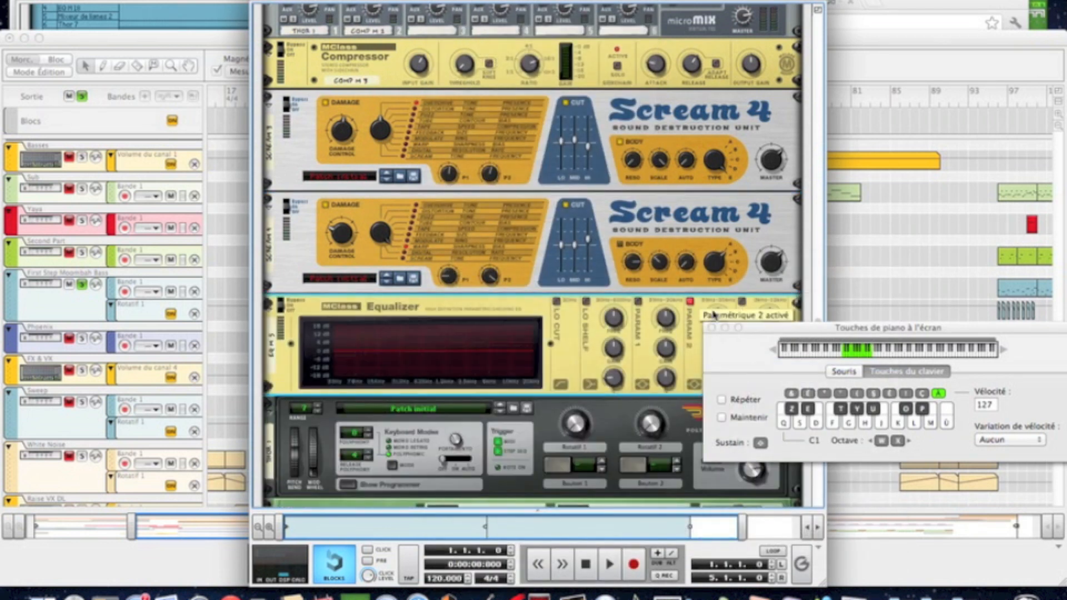
scroll(695, 308, down, 2)
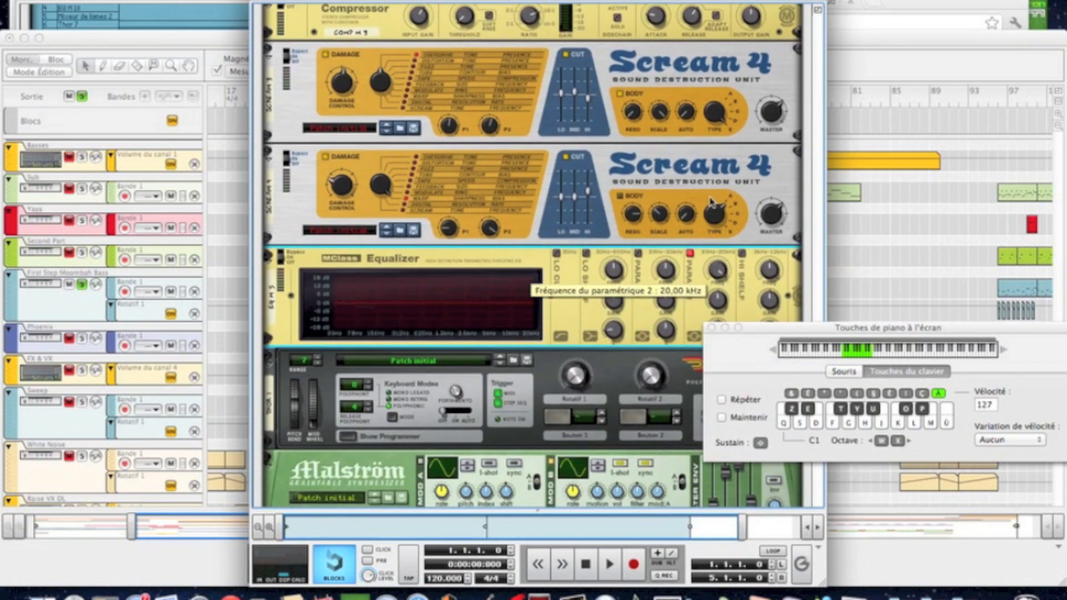
drag(718, 300, 717, 325)
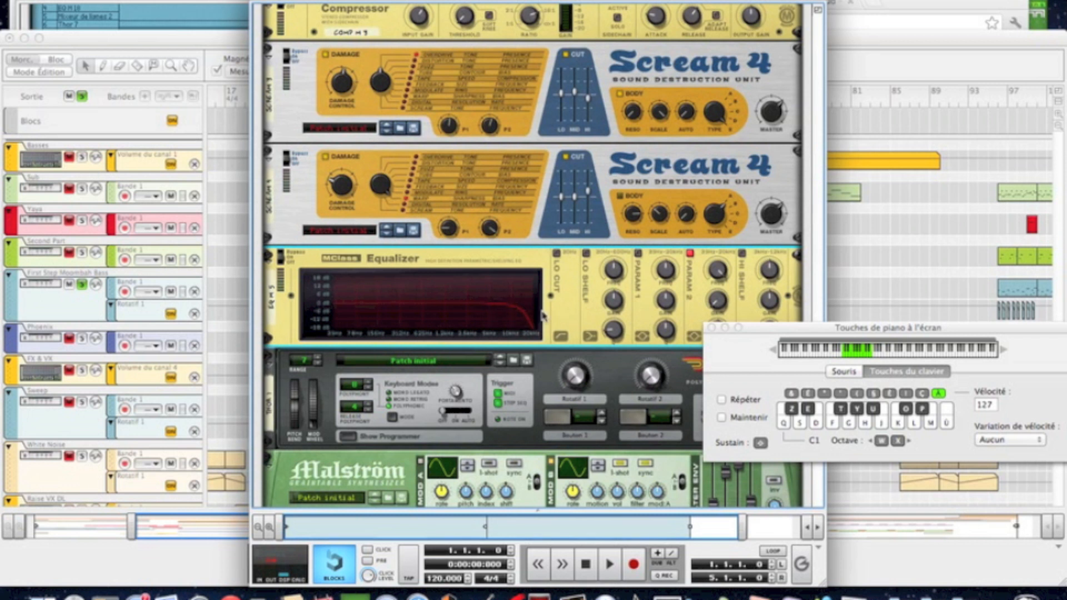
- Show the Combinator's programmer, route Rotary 1 to the new equalizer's Param 2 frequency, and turn the rotary up
scroll(393, 218, up, 10)
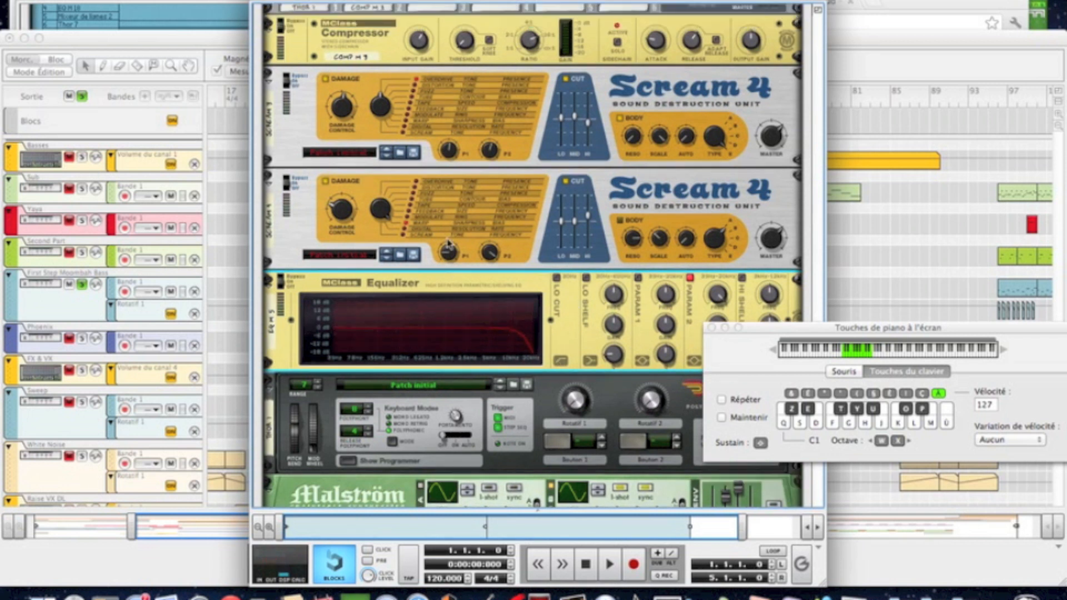
click(378, 208)
scroll(386, 214, down, 4)
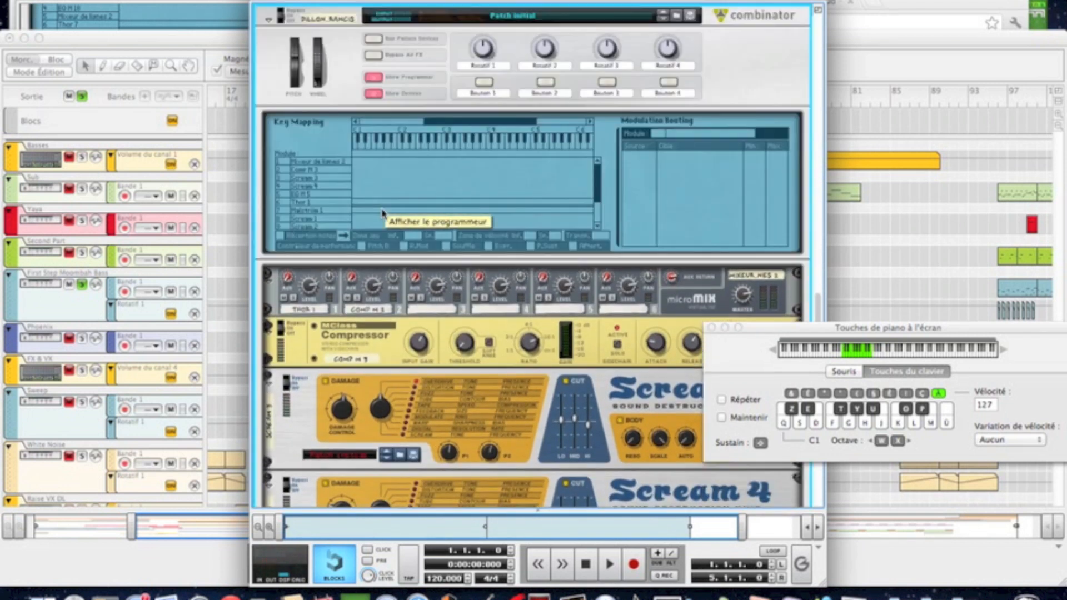
click(331, 195)
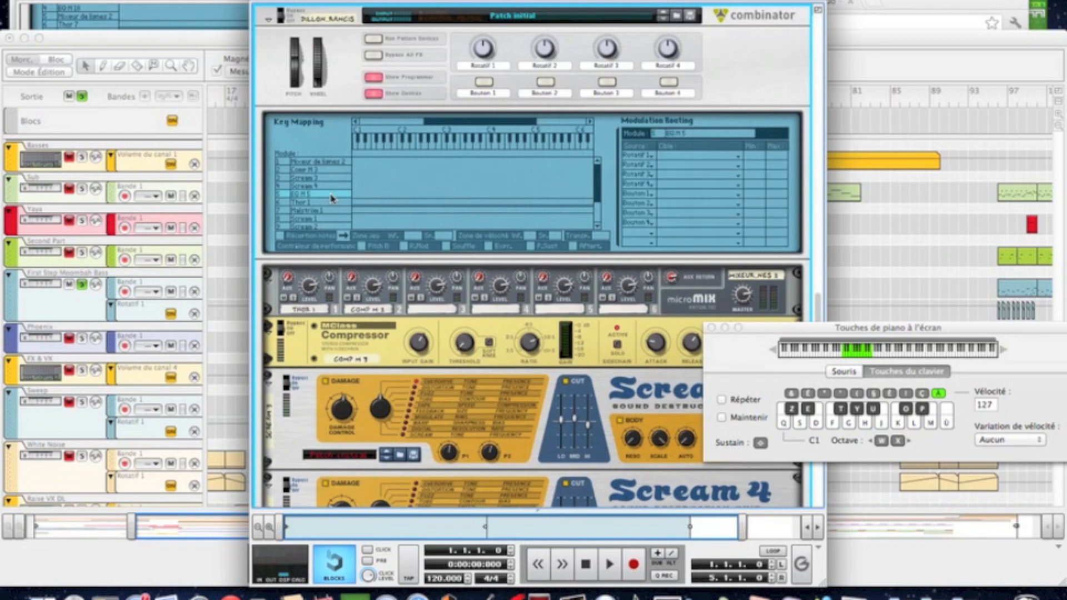
click(672, 157)
mouse_move(677, 199)
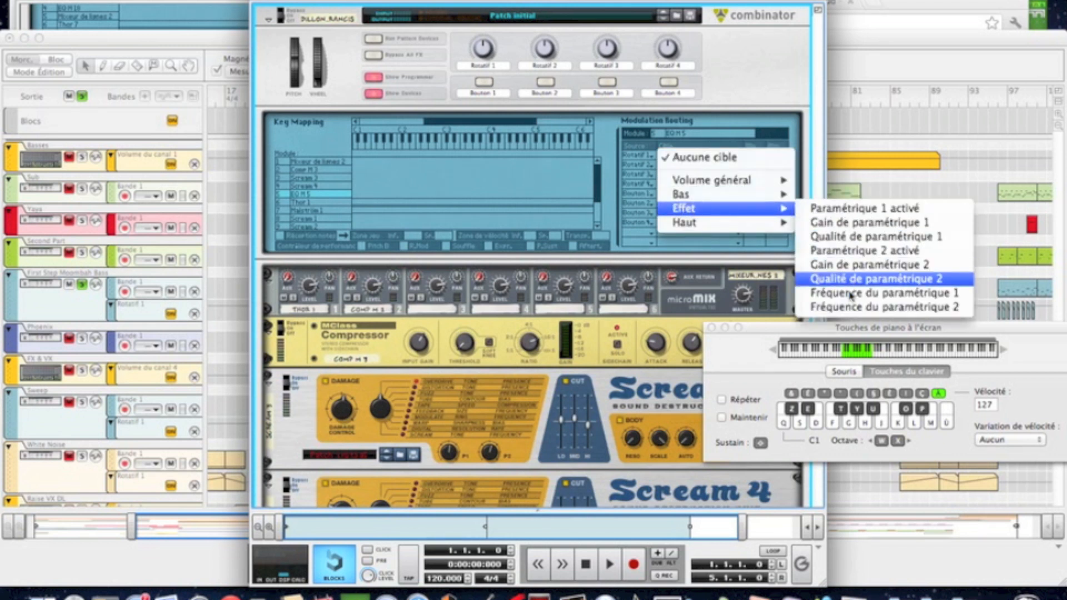
click(856, 307)
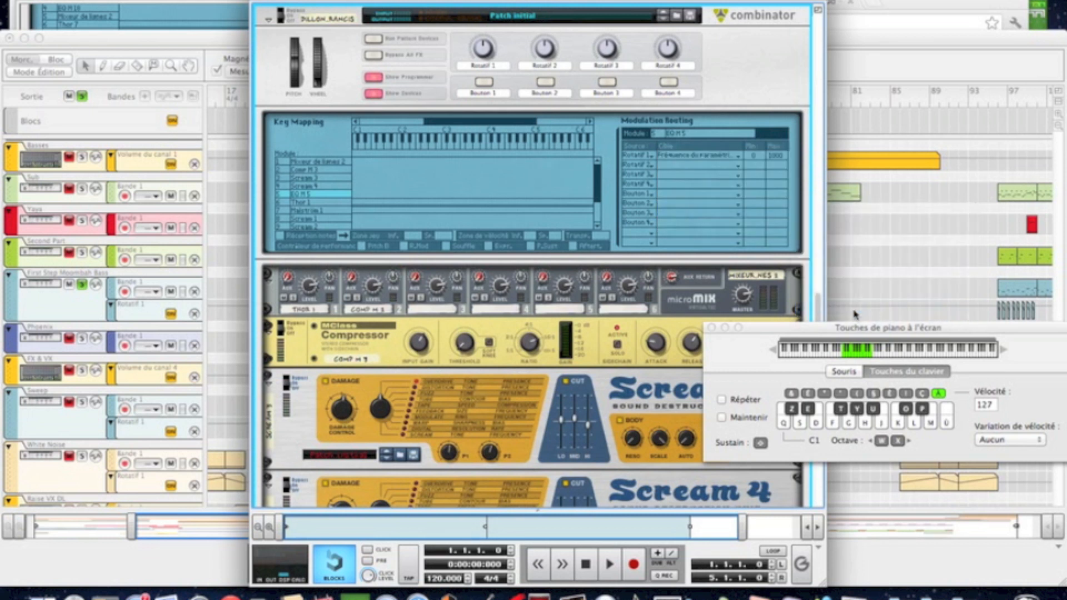
drag(481, 51, 472, 21)
- Fold the MClass Compressor and both Scream 4 units above the new equalizer
scroll(461, 30, down, 5)
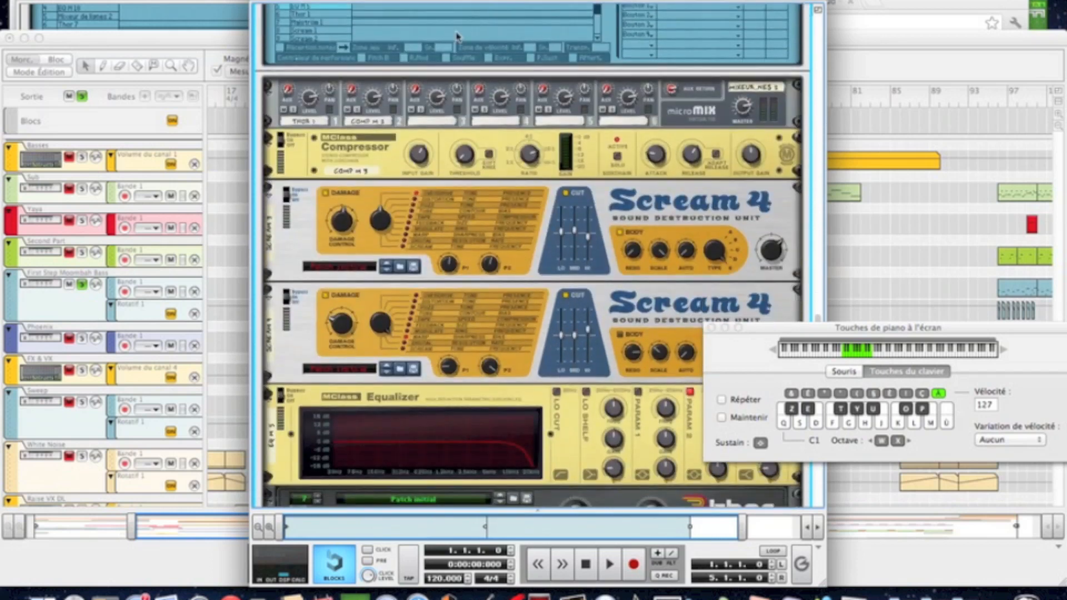
click(270, 145)
click(271, 166)
click(270, 188)
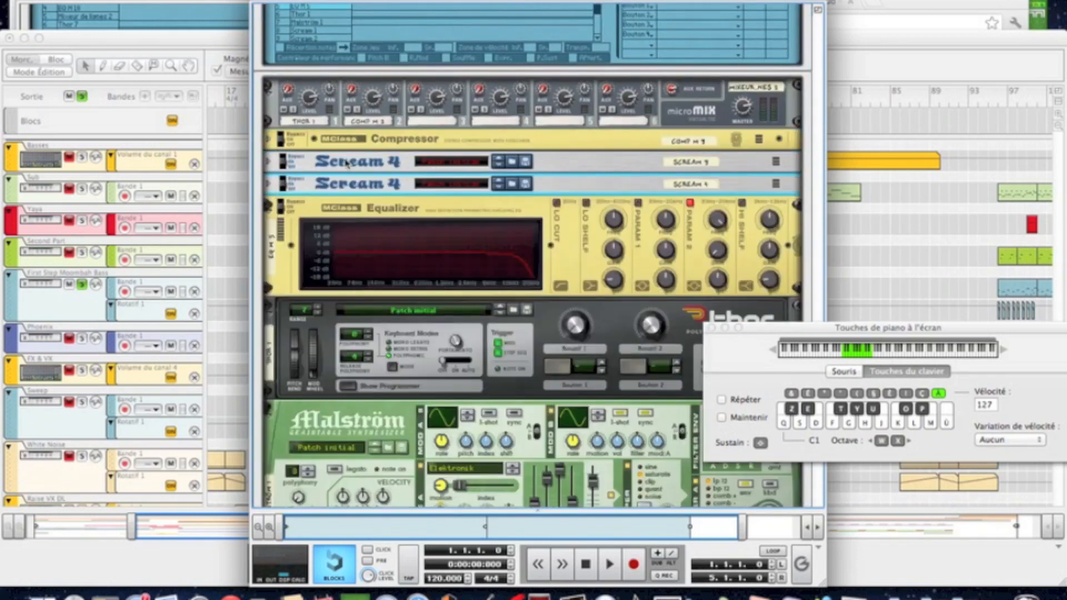
- Adjust the Combinator's Rotary 1 once more
scroll(350, 161, up, 5)
scroll(356, 156, up, 1)
drag(481, 32, 455, 7)
- Switch to the London.rns sequencer, move the playhead to bar 46, and play the moombahton bass passage briefly
click(907, 309)
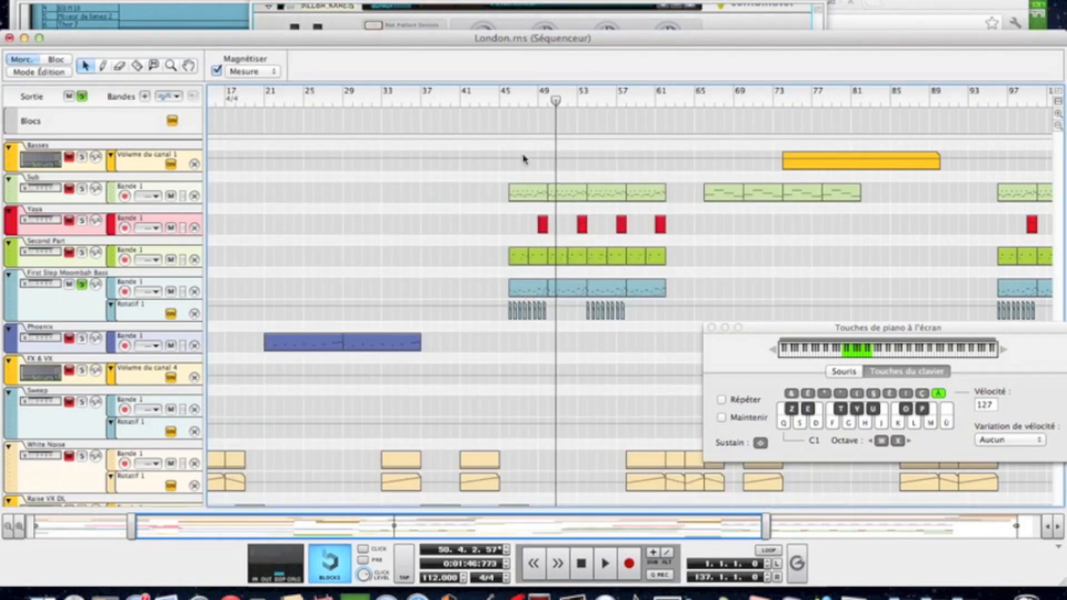
click(509, 100)
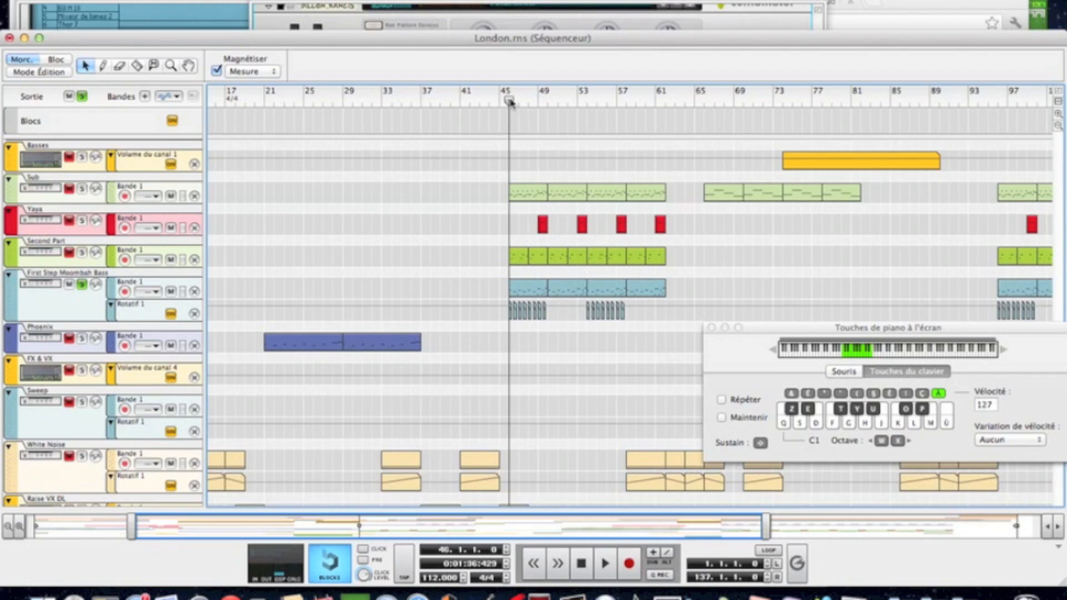
key(space)
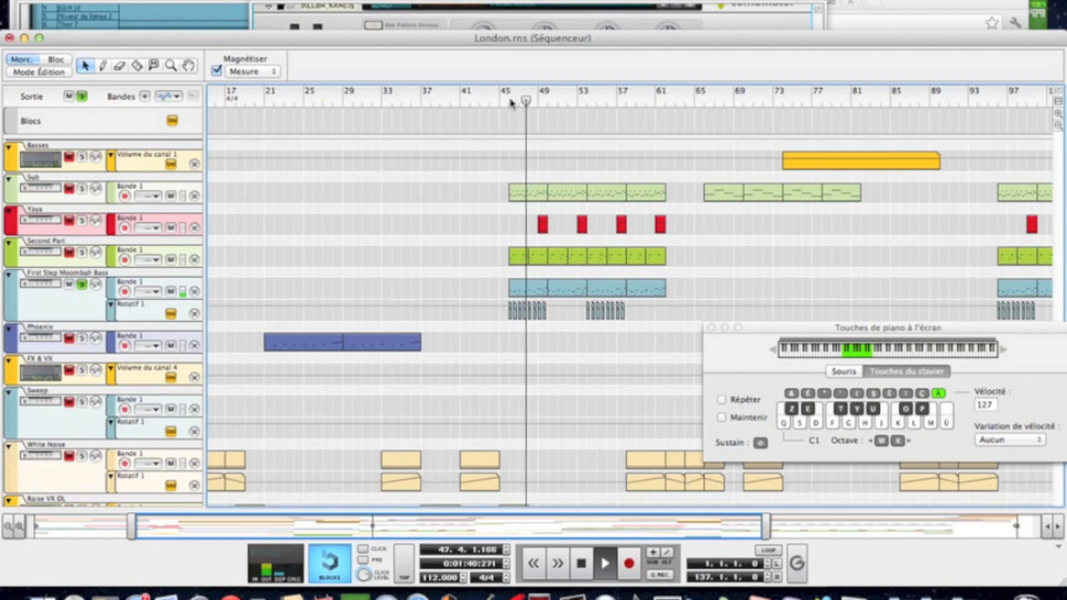
key(space)
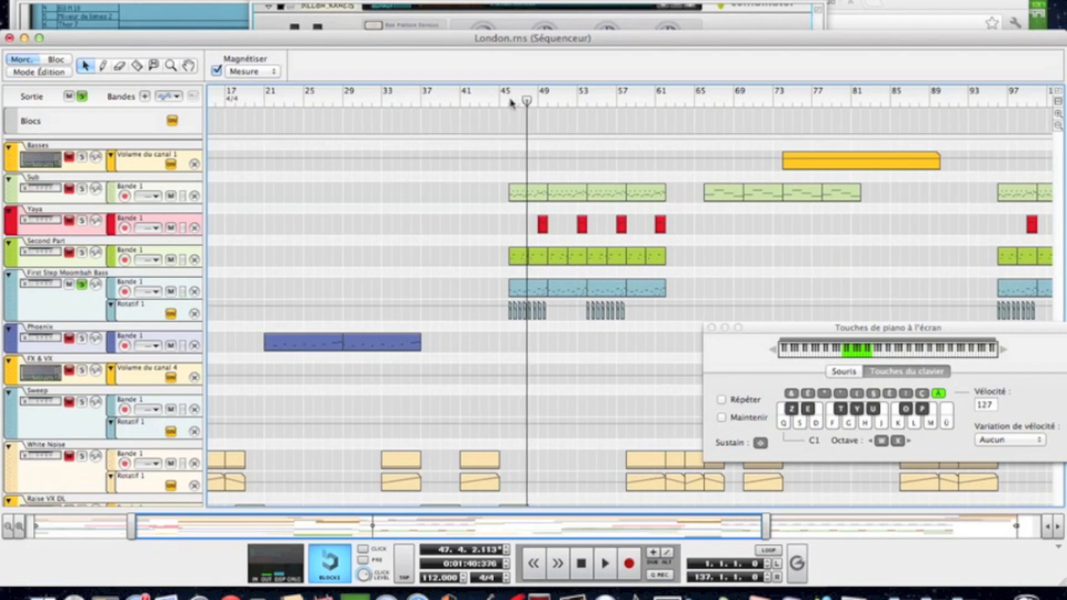
- Return the playhead to bar 46, play the bass passage briefly with the rack's MClass Equalizer in view, and switch back to the sequencer
click(203, 28)
scroll(297, 78, up, 1)
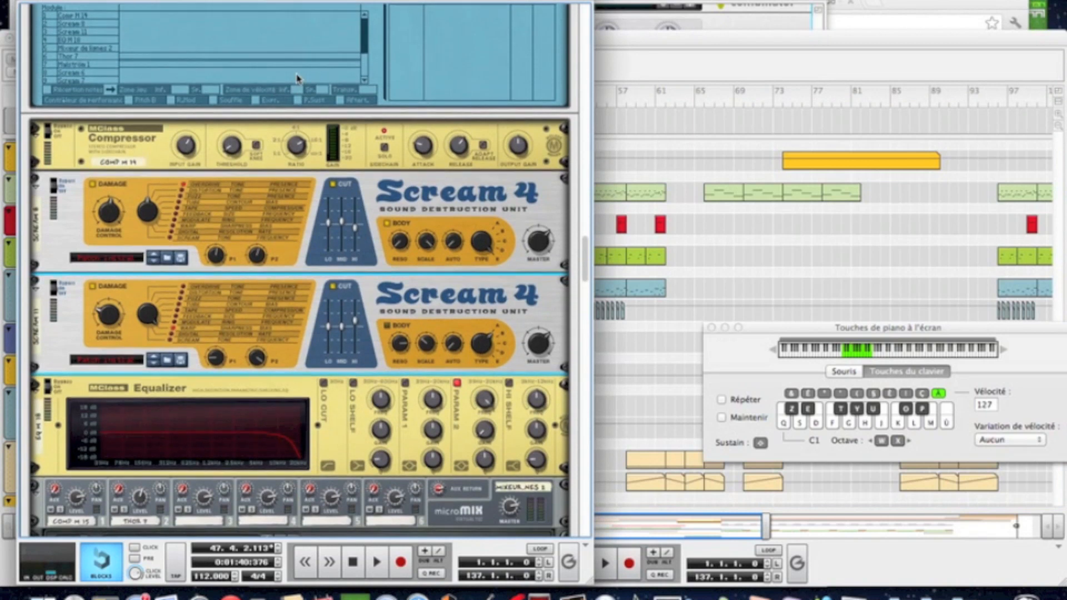
scroll(297, 78, down, 1)
click(609, 103)
click(508, 98)
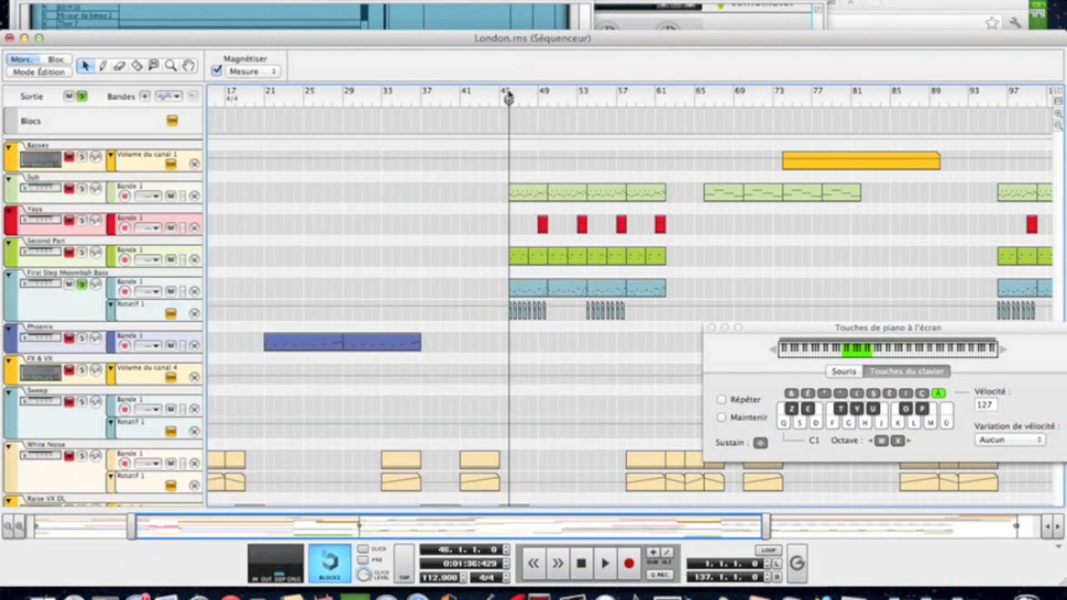
click(492, 3)
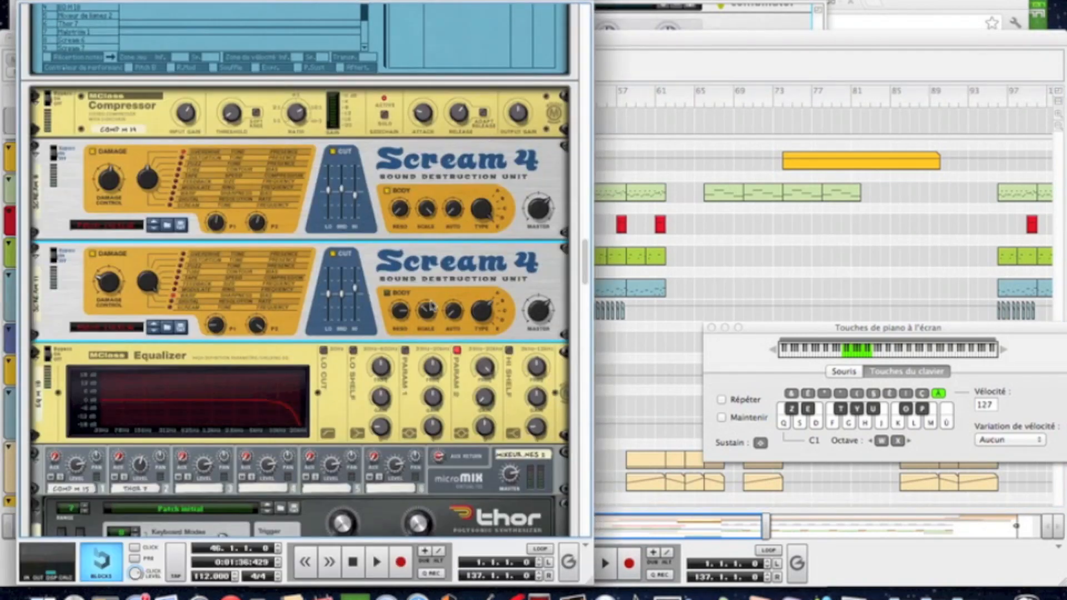
key(space)
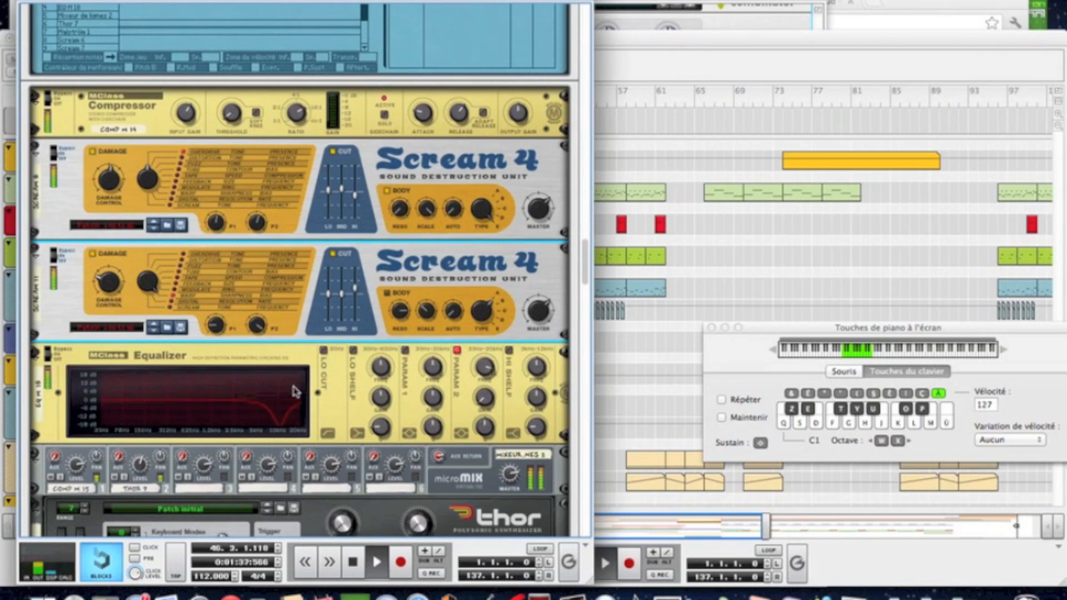
key(space)
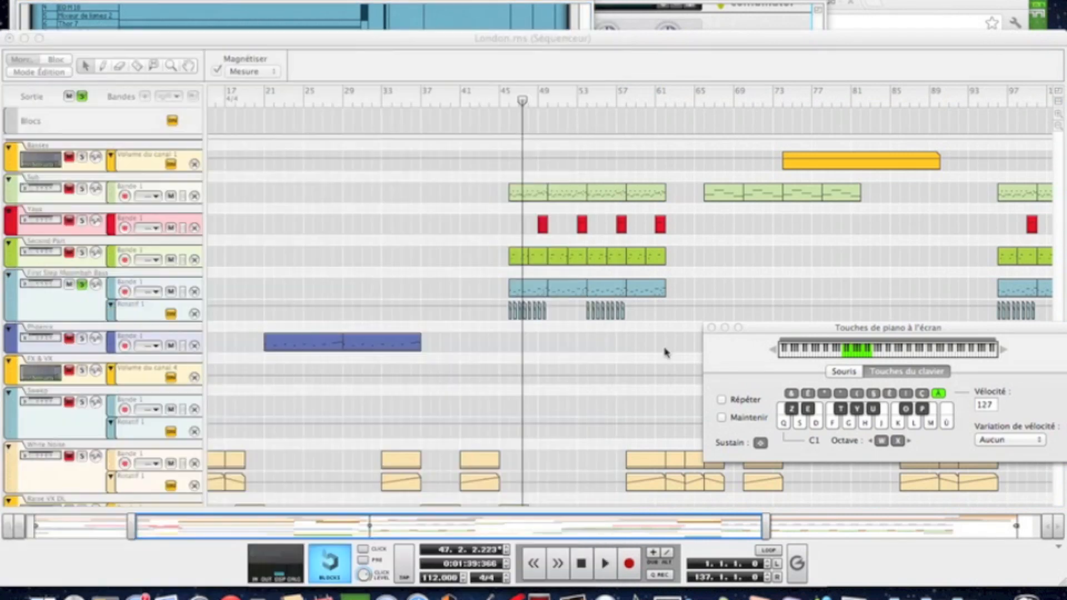
click(665, 353)
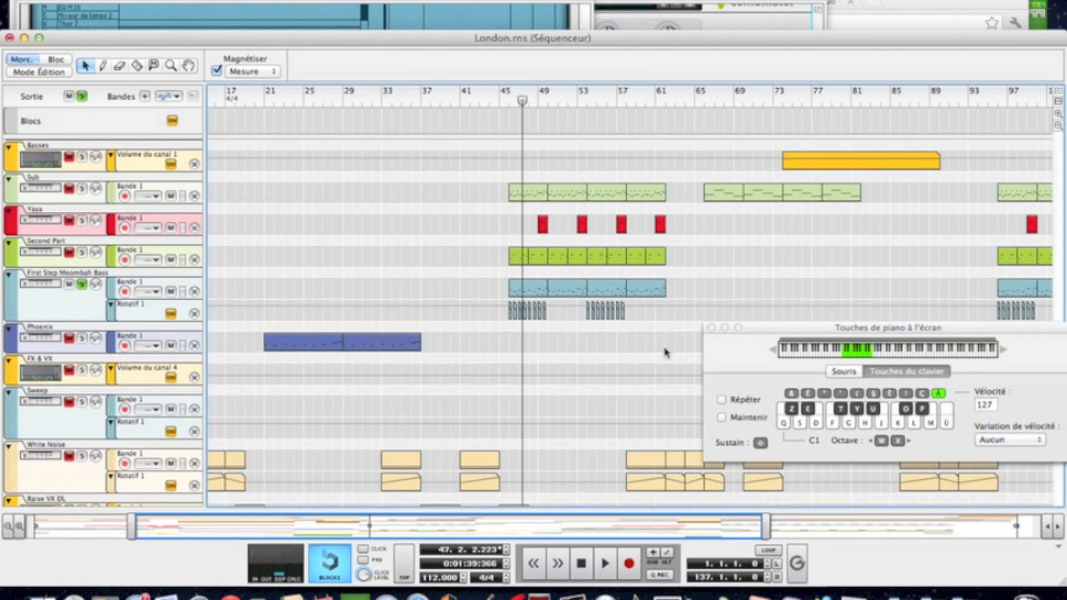